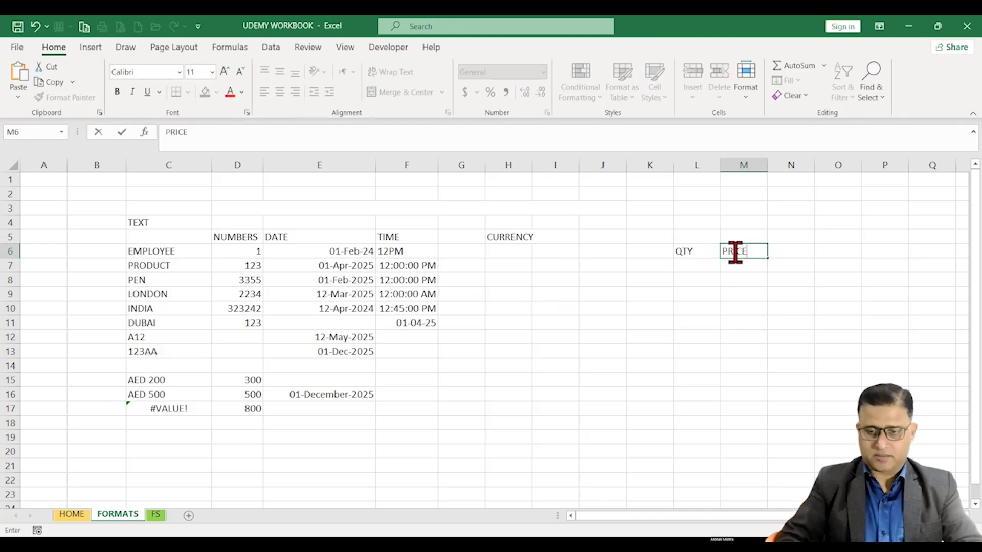
Step: Complete the PRICE heading in M6 and enter the quantities 120, 145 and 156 under QTY in L7:L9
{"action": "left_click", "coordinate": [736, 322]}
{"action": "left_click", "coordinate": [685, 264]}
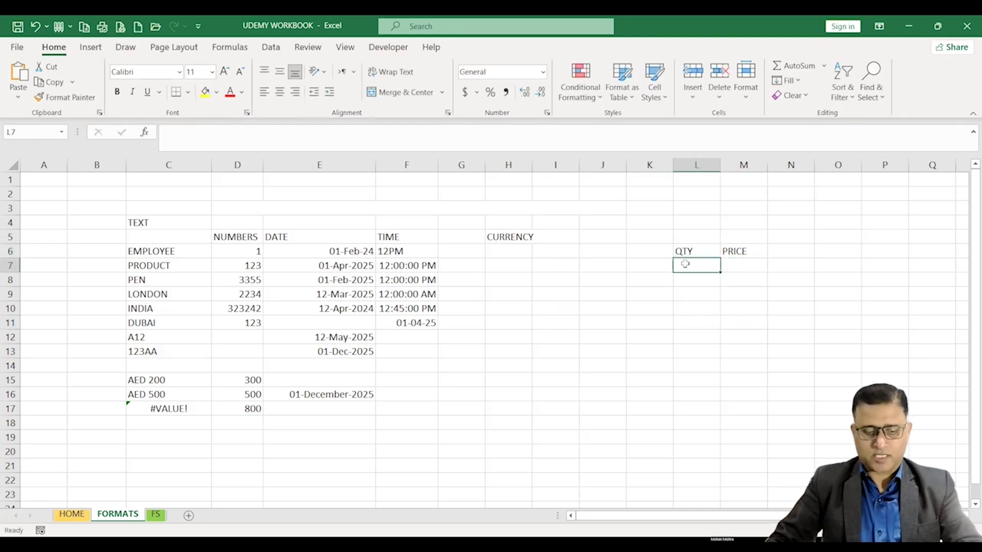
{"action": "type", "text": "120"}
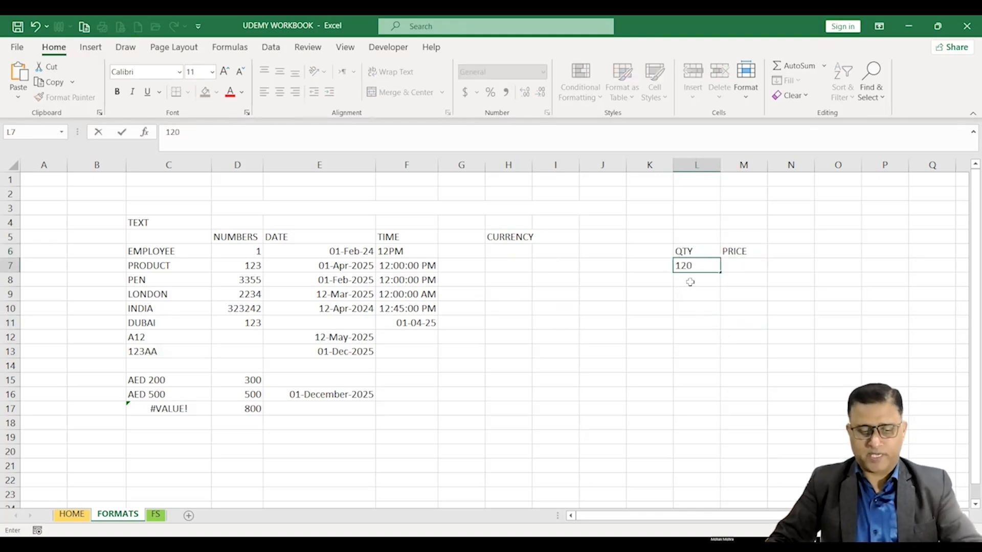
{"action": "left_click", "coordinate": [690, 282]}
{"action": "type", "text": "145"}
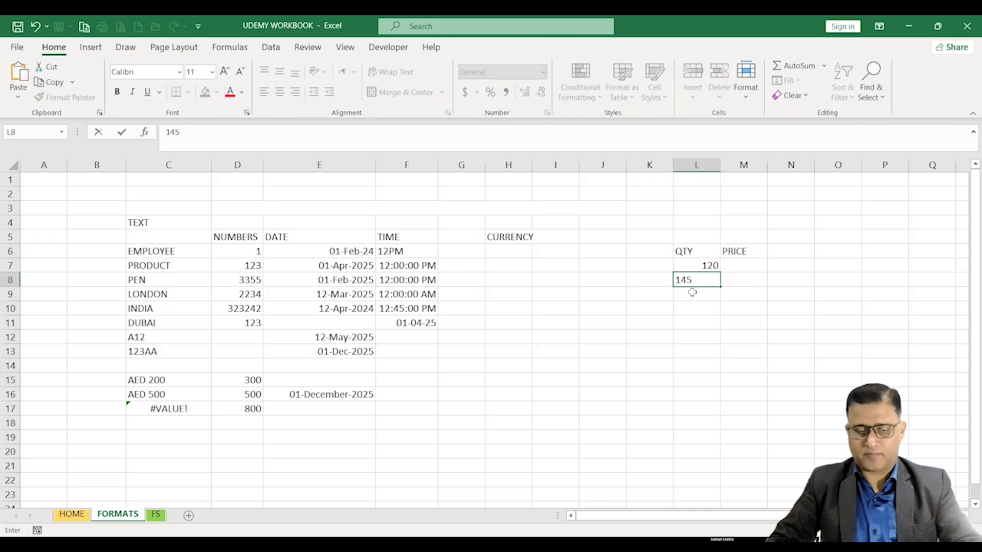
{"action": "left_click", "coordinate": [692, 292]}
{"action": "type", "text": "156"}
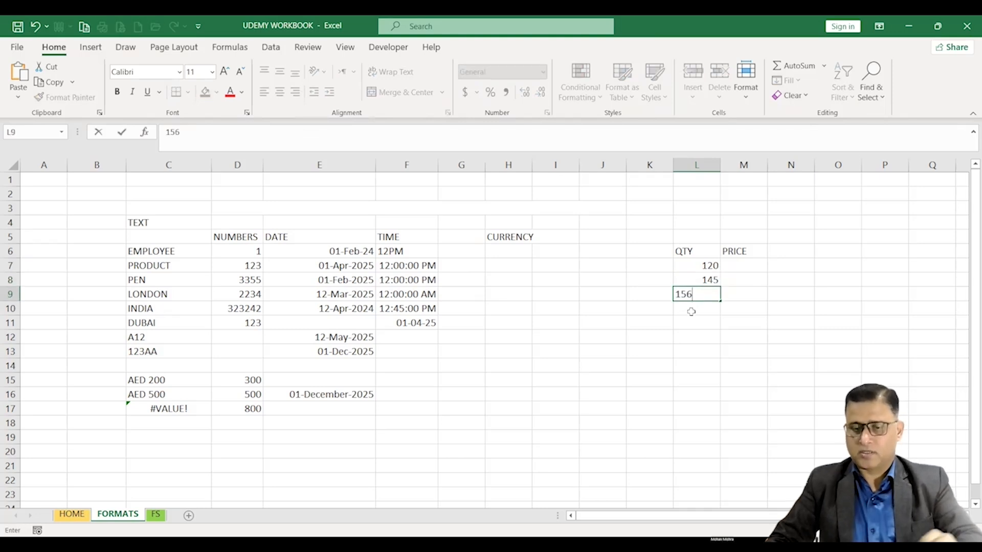
{"action": "left_click", "coordinate": [691, 310]}
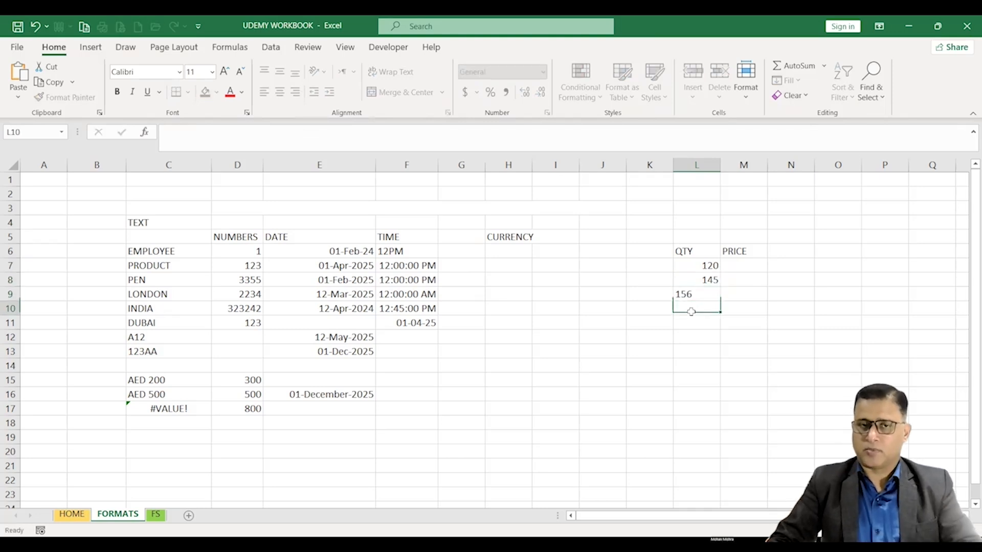
Step: Enter the prices 15, 45 and 56 under the PRICE heading in cells M7:M9
{"action": "left_click", "coordinate": [747, 264]}
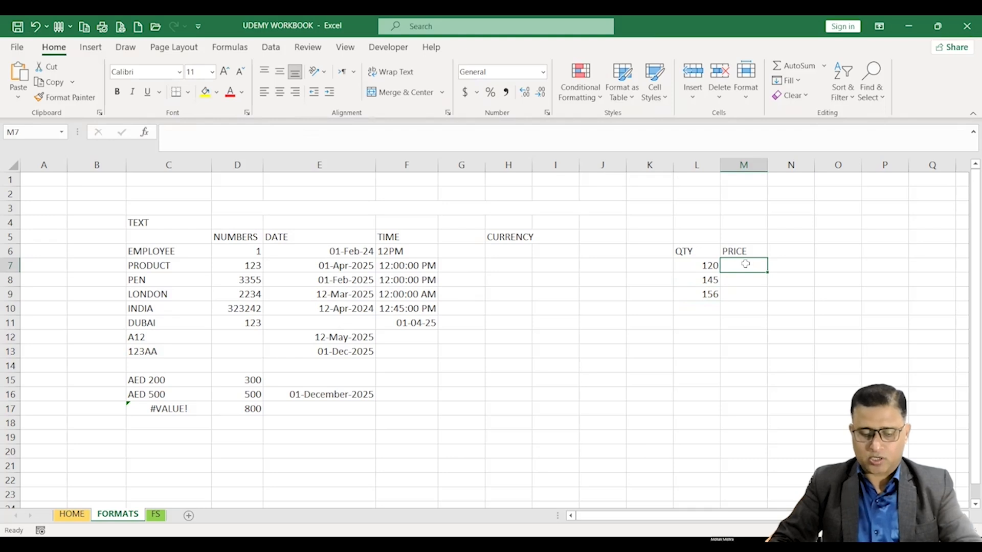
{"action": "type", "text": "15"}
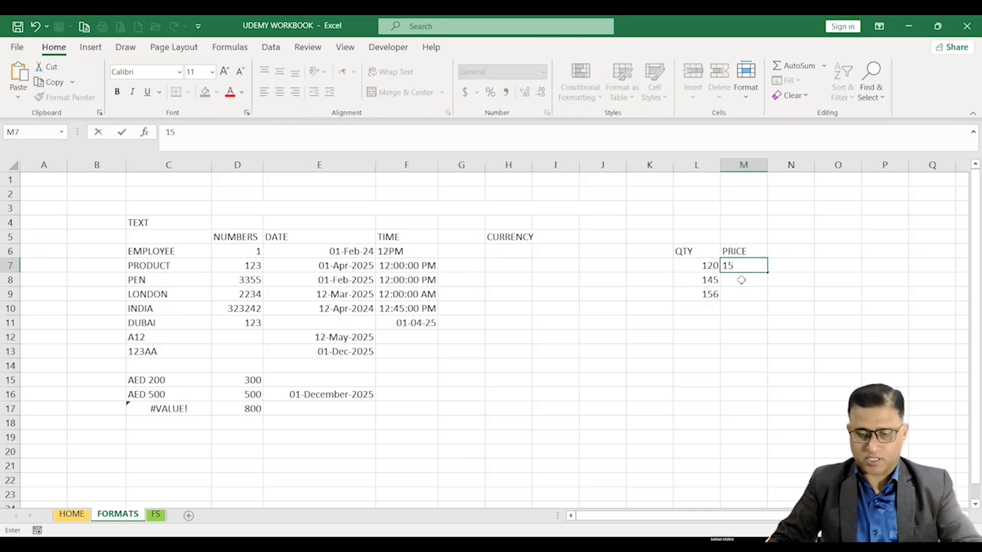
{"action": "left_click", "coordinate": [740, 280]}
{"action": "type", "text": "45"}
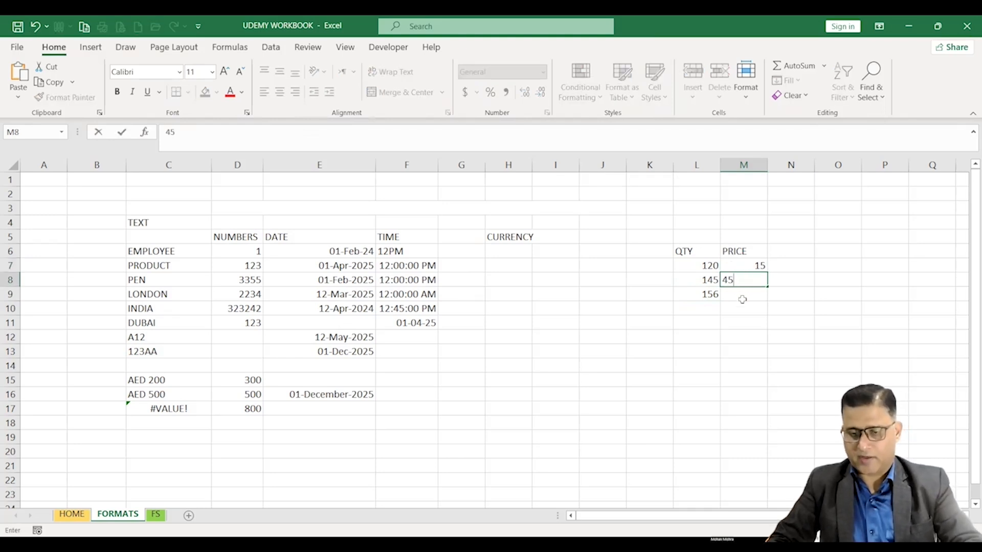
{"action": "left_click", "coordinate": [740, 297]}
{"action": "type", "text": "56"}
{"action": "left_click", "coordinate": [746, 320]}
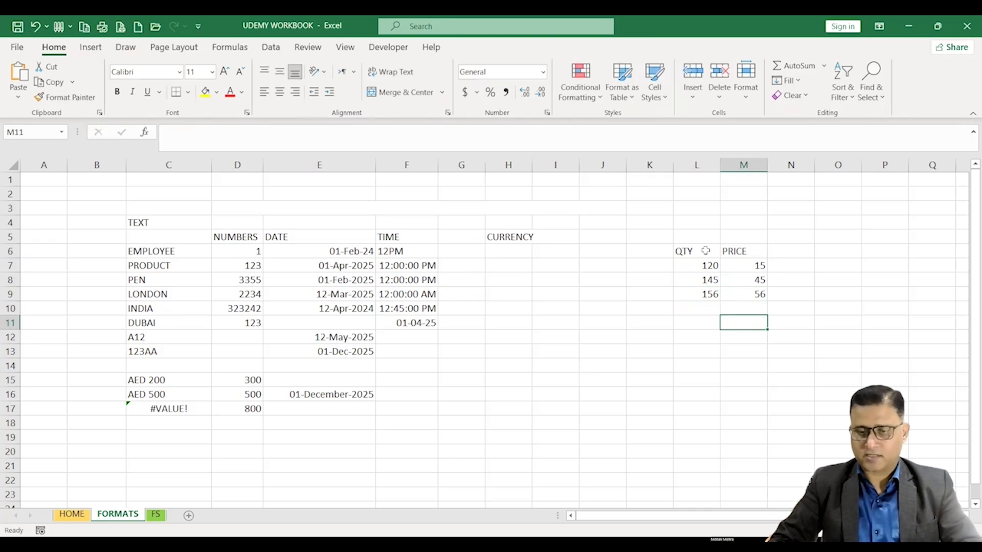
Step: Center the contents of the QTY and PRICE table in L6:M9 horizontally
{"action": "left_click_drag", "start_coordinate": [706, 250], "coordinate": [752, 293]}
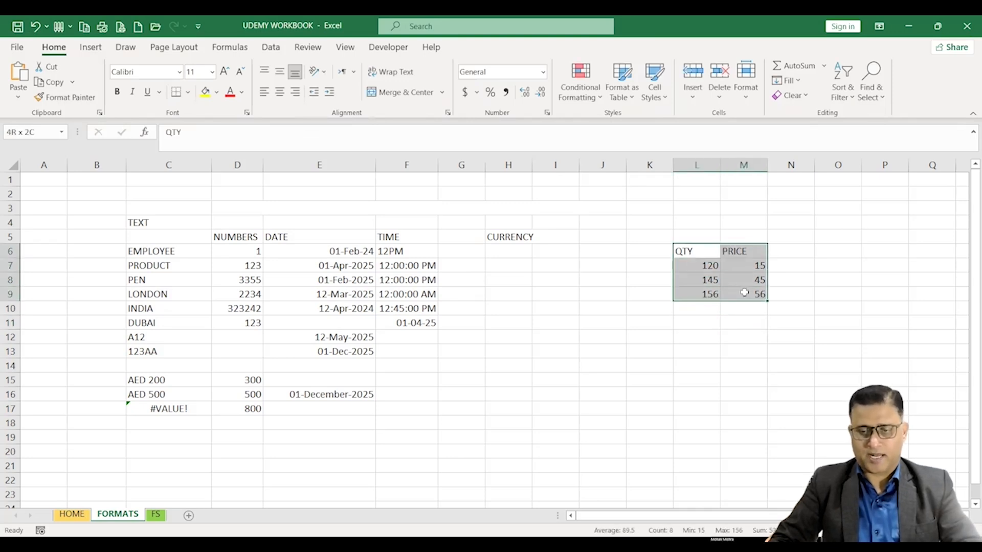
{"action": "left_click", "coordinate": [279, 92]}
{"action": "left_click", "coordinate": [771, 376]}
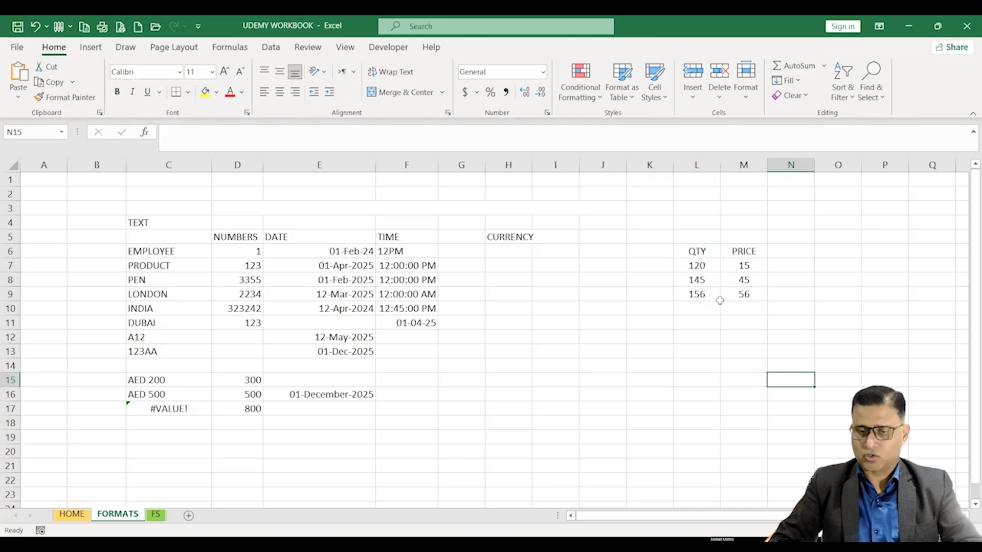
{"action": "left_click_drag", "start_coordinate": [695, 249], "coordinate": [743, 252]}
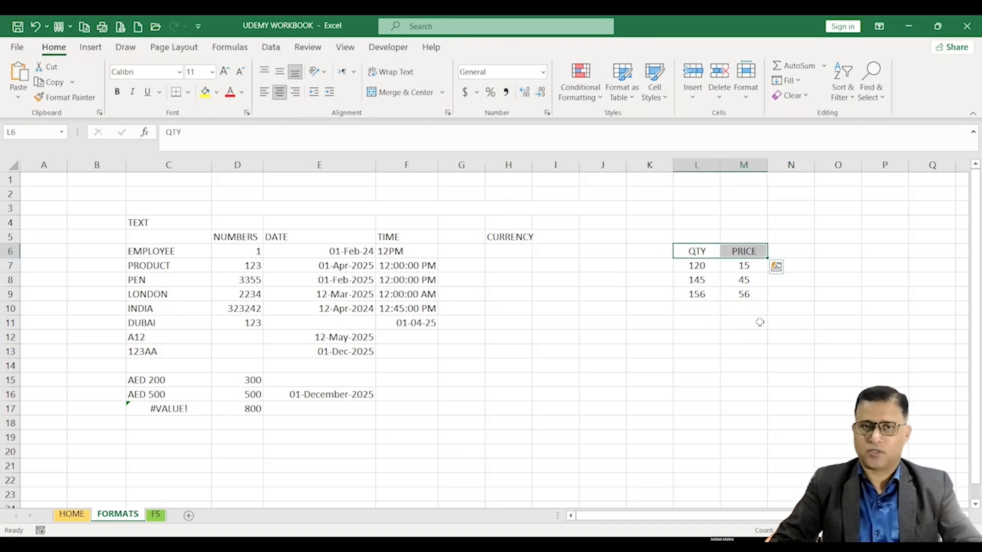
{"action": "left_click_drag", "start_coordinate": [696, 227], "coordinate": [699, 333]}
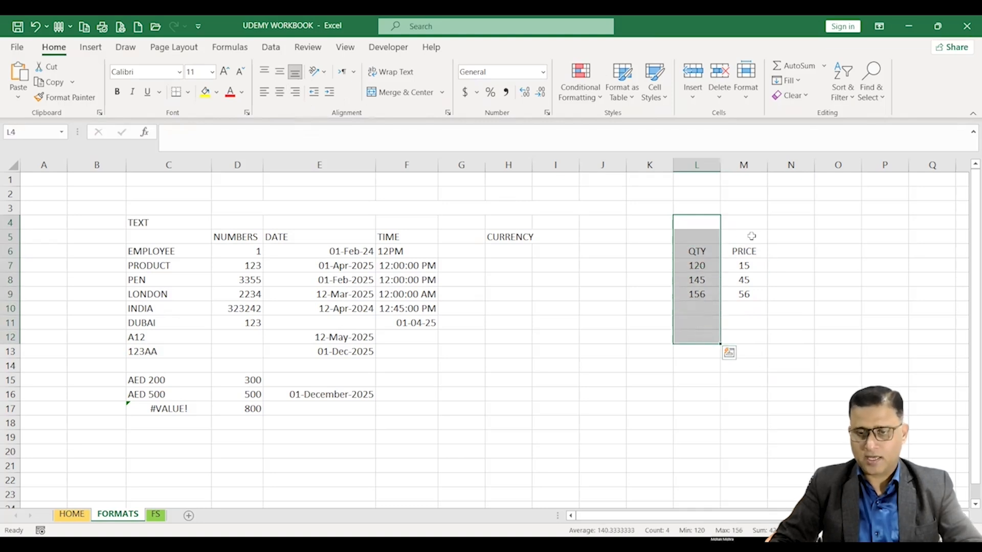
{"action": "left_click_drag", "start_coordinate": [755, 210], "coordinate": [754, 311]}
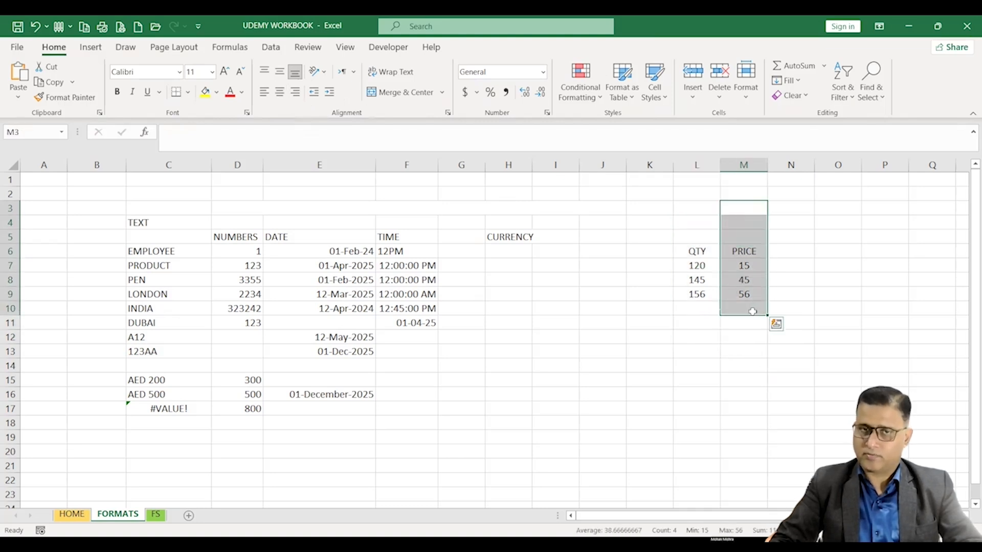
{"action": "left_click", "coordinate": [649, 408]}
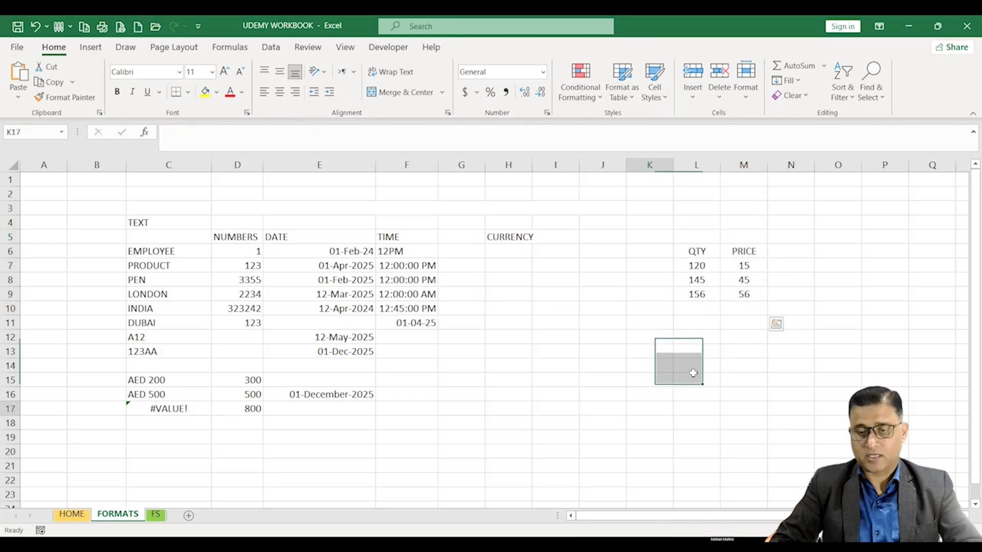
Step: Delete the QTY and PRICE headings from cells L6:M6
{"action": "left_click_drag", "start_coordinate": [696, 251], "coordinate": [733, 252]}
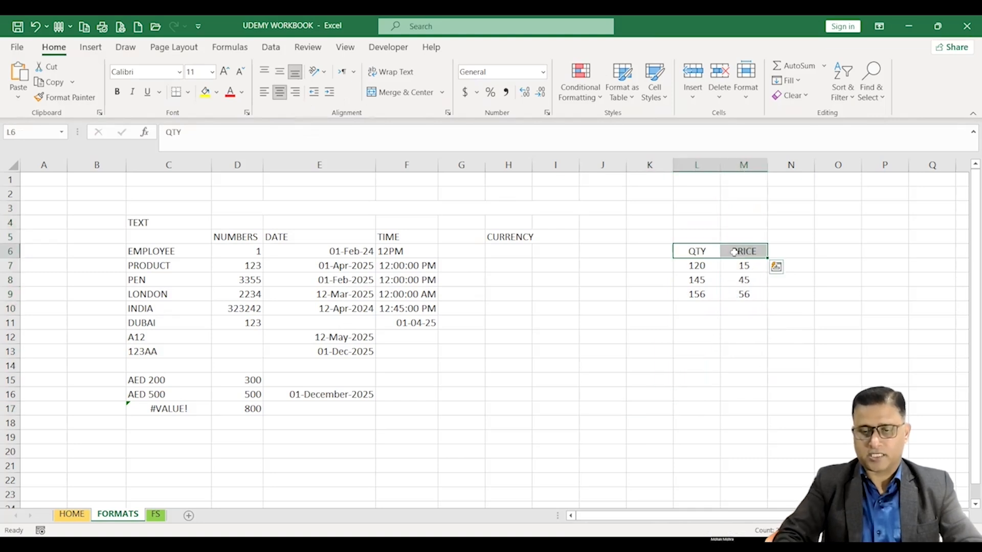
{"action": "key", "text": "Delete"}
{"action": "left_click", "coordinate": [736, 408]}
{"action": "left_click", "coordinate": [729, 446]}
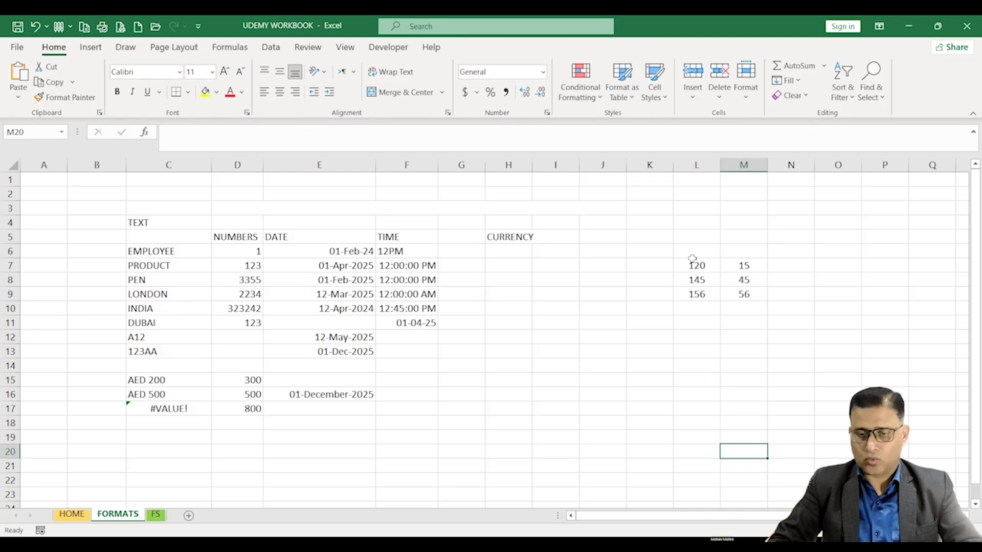
Step: Compare the numbers without headings in columns L and M with the labelled NUMBERS, DATE and TIME columns
{"action": "left_click_drag", "start_coordinate": [694, 265], "coordinate": [703, 296]}
{"action": "left_click_drag", "start_coordinate": [747, 260], "coordinate": [748, 309]}
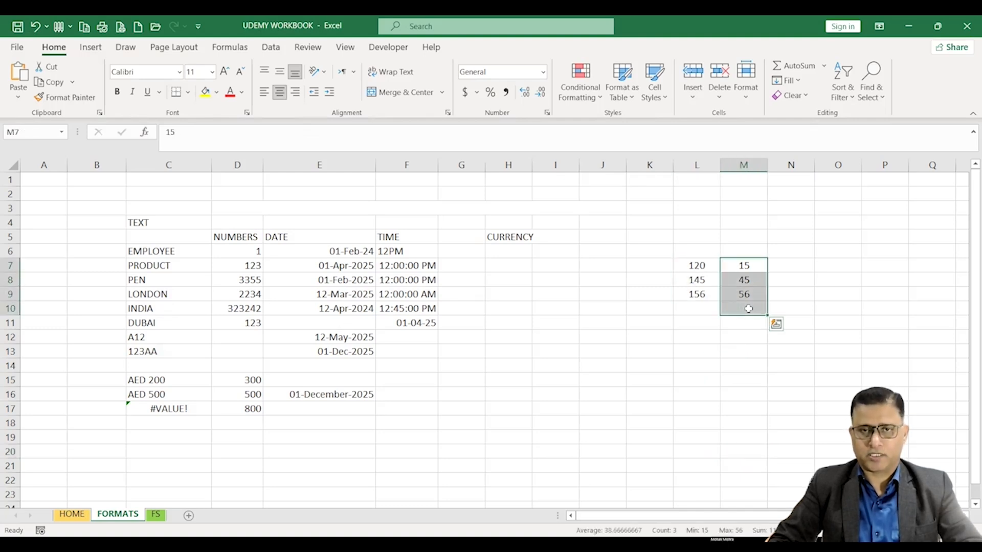
{"action": "left_click_drag", "start_coordinate": [745, 266], "coordinate": [748, 304]}
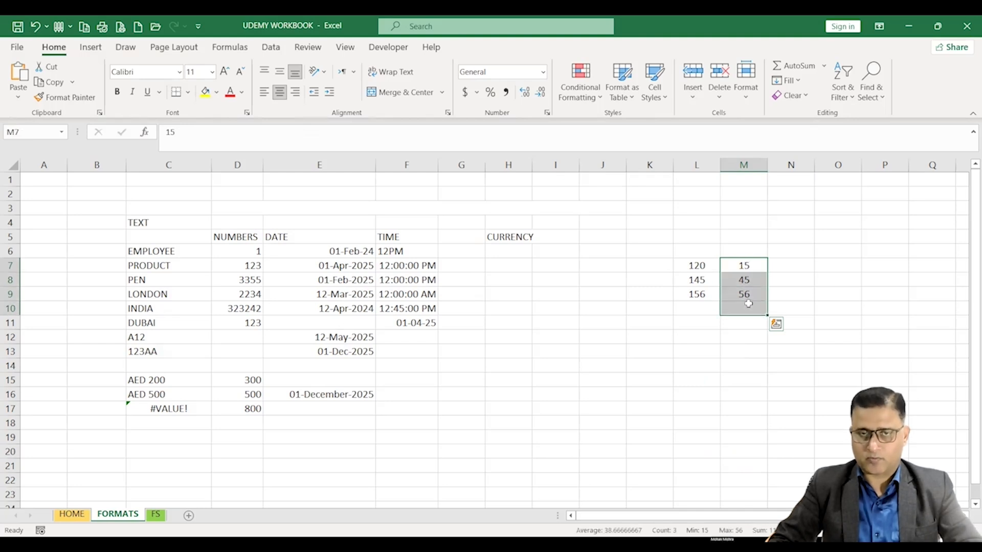
{"action": "left_click_drag", "start_coordinate": [707, 253], "coordinate": [707, 328]}
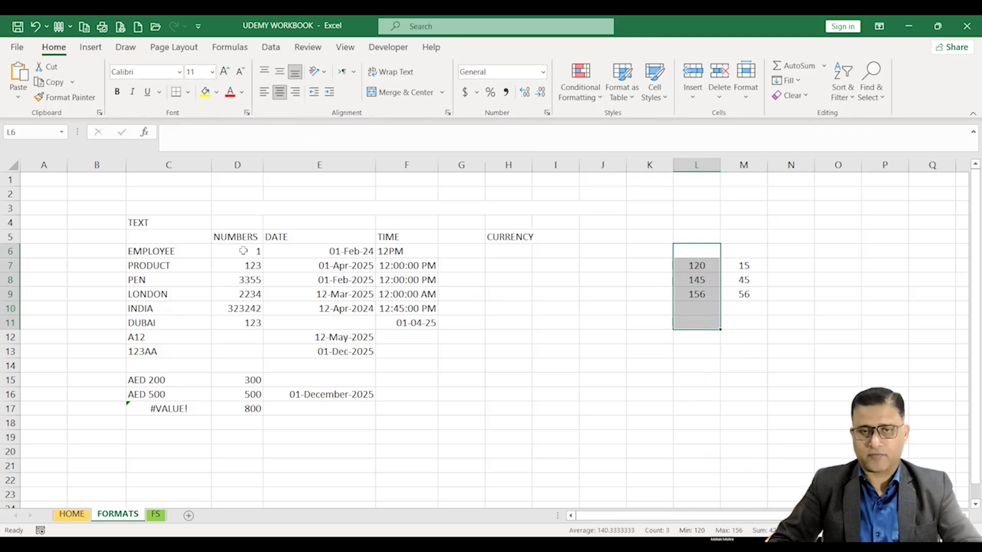
{"action": "left_click_drag", "start_coordinate": [243, 251], "coordinate": [240, 331]}
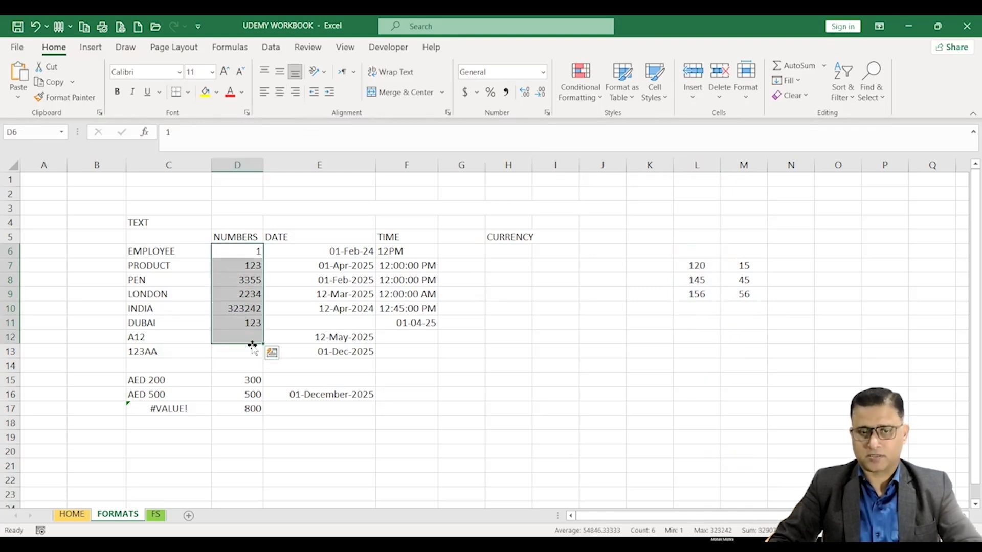
{"action": "left_click_drag", "start_coordinate": [333, 250], "coordinate": [335, 337]}
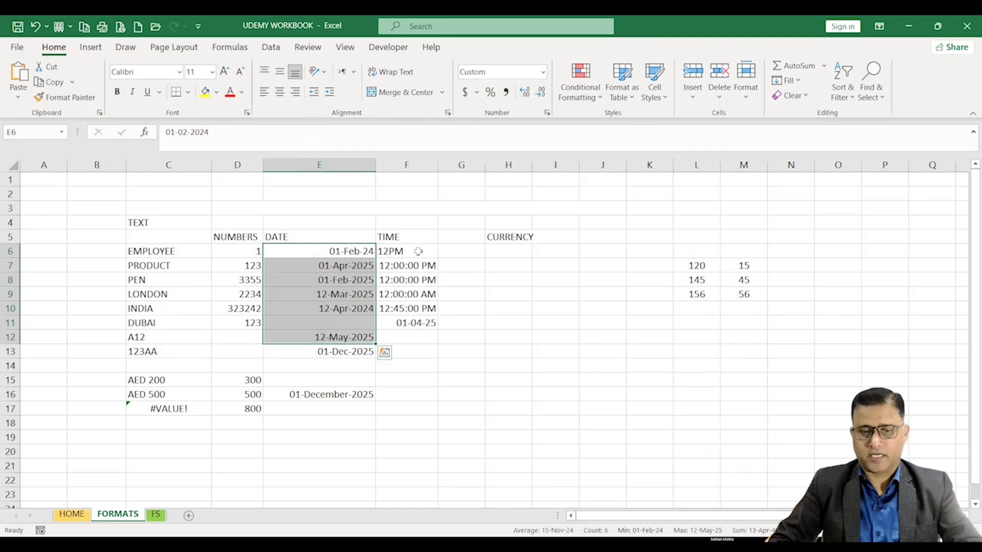
{"action": "left_click_drag", "start_coordinate": [419, 253], "coordinate": [425, 324]}
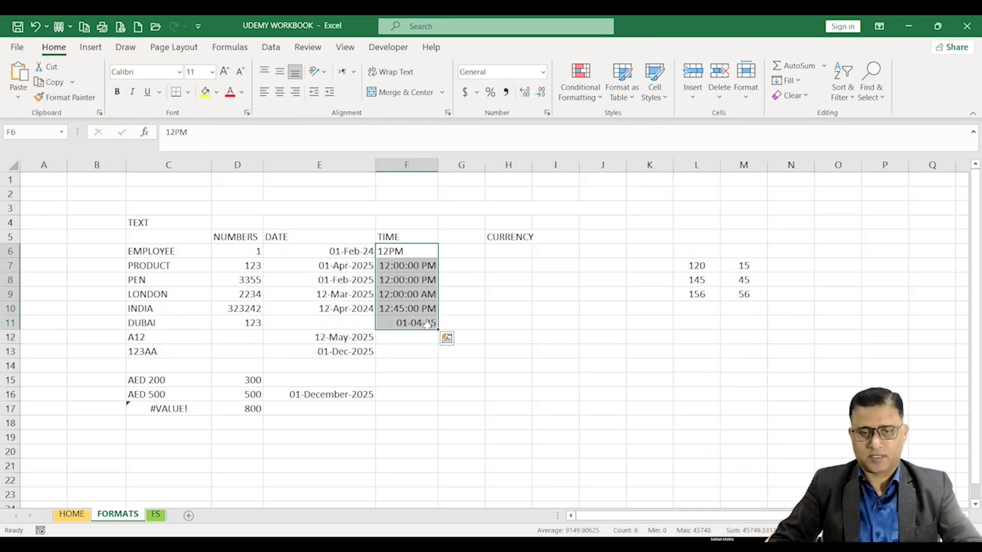
Step: Enter 125, 45, 56, 345 and 1244 under the CURRENCY heading in cells H6:H10
{"action": "left_click", "coordinate": [502, 252]}
{"action": "type", "text": "125"}
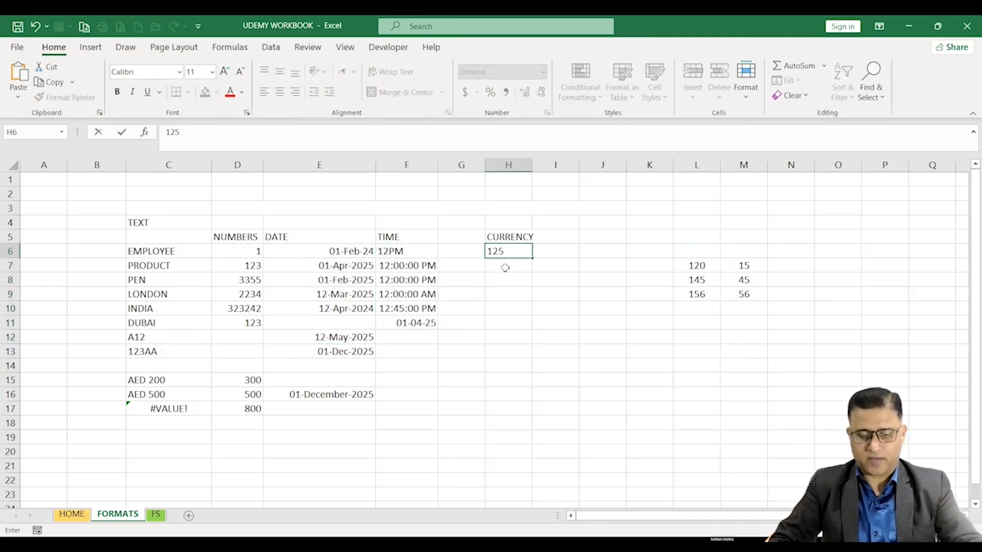
{"action": "key", "text": "Return"}
{"action": "type", "text": "45"}
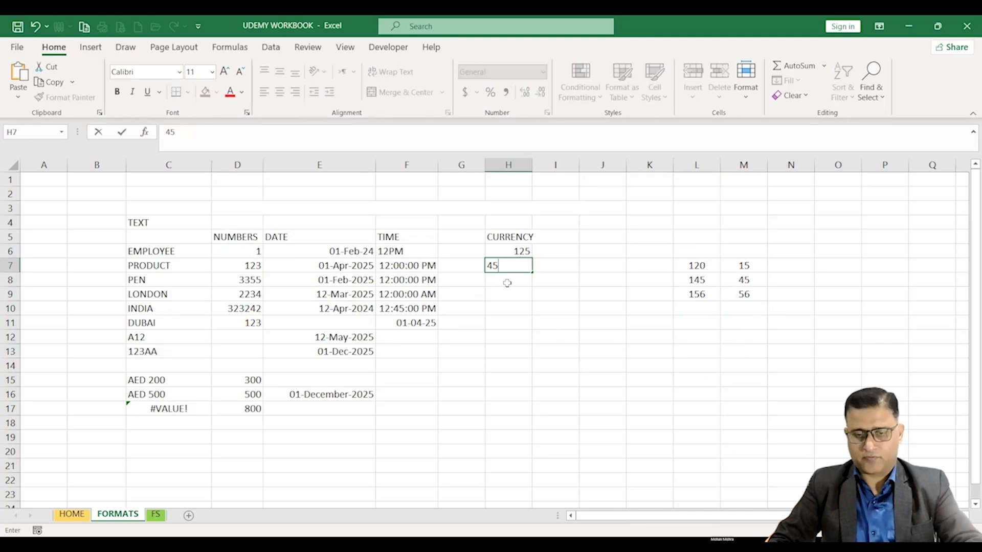
{"action": "key", "text": "Return"}
{"action": "type", "text": "56"}
{"action": "key", "text": "Return"}
{"action": "type", "text": "345"}
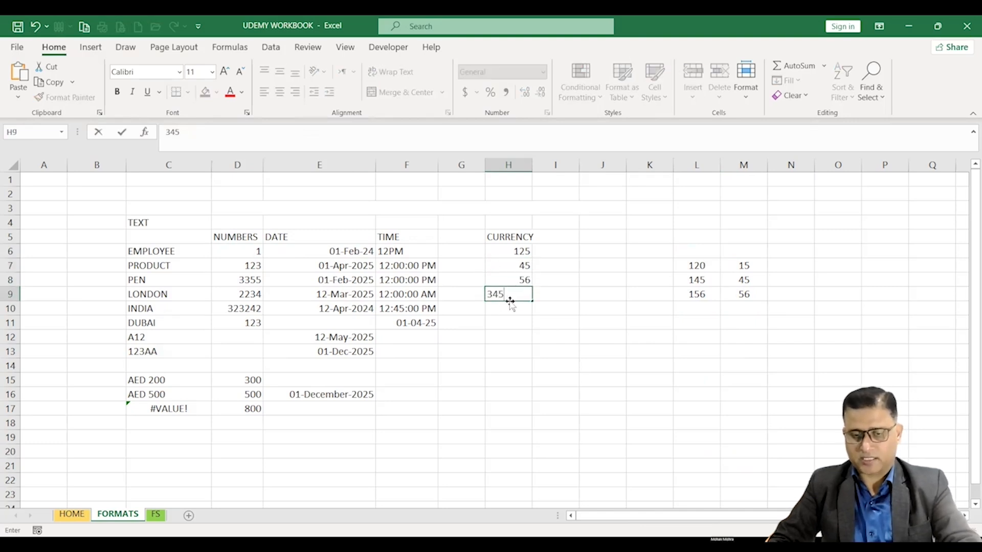
{"action": "key", "text": "Return"}
{"action": "type", "text": "1244"}
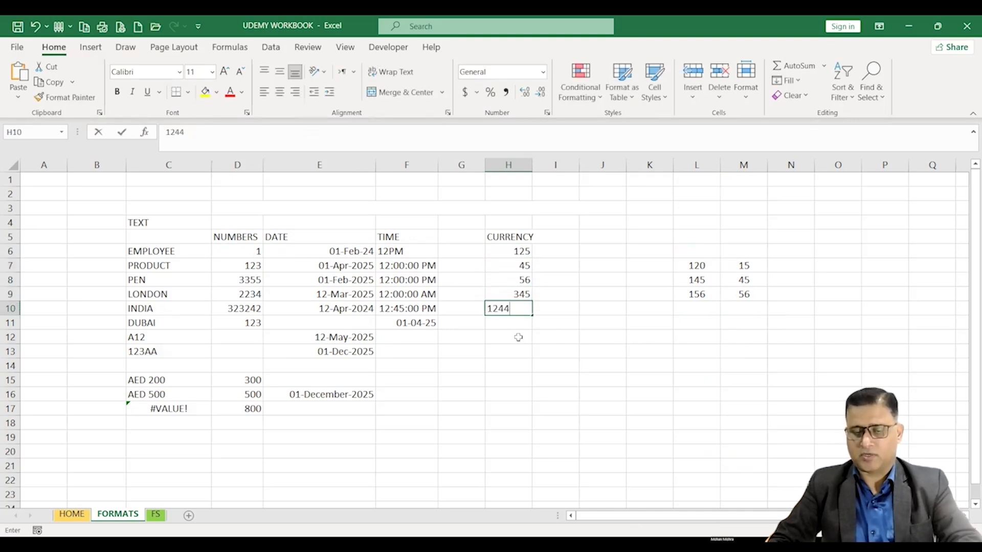
{"action": "key", "text": "Return"}
{"action": "left_click", "coordinate": [516, 309]}
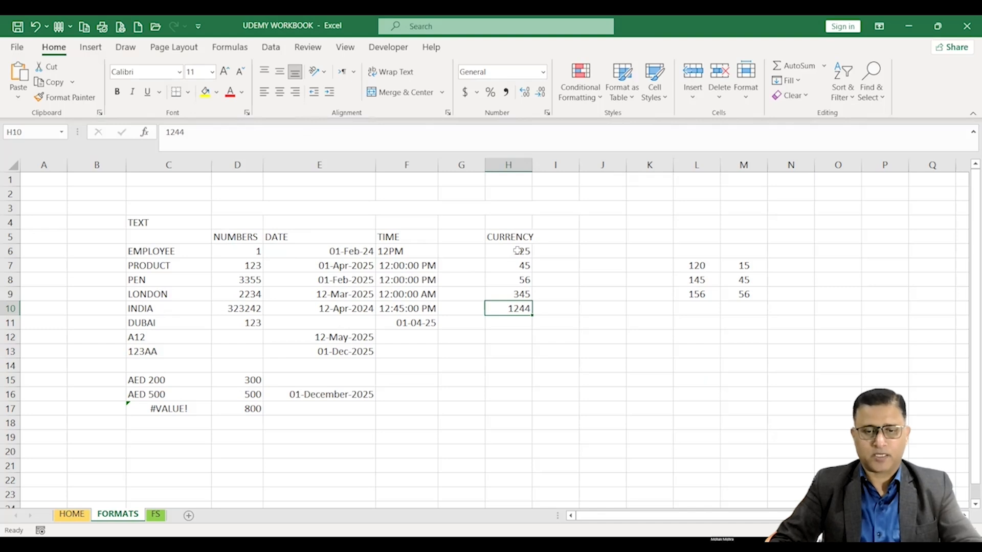
Step: Apply the Currency number format to cells H6:H12 in the CURRENCY column
{"action": "left_click_drag", "start_coordinate": [517, 250], "coordinate": [516, 340]}
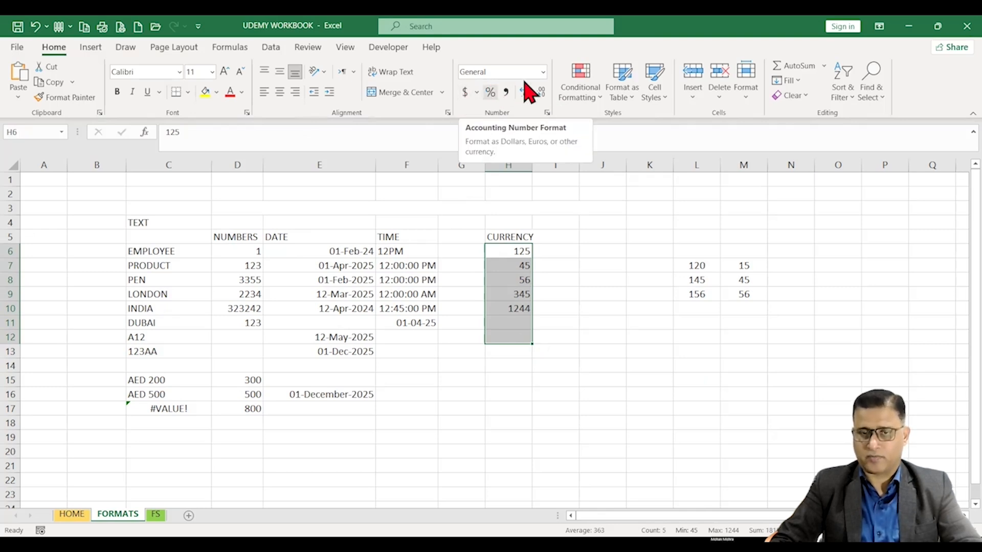
{"action": "left_click", "coordinate": [543, 72]}
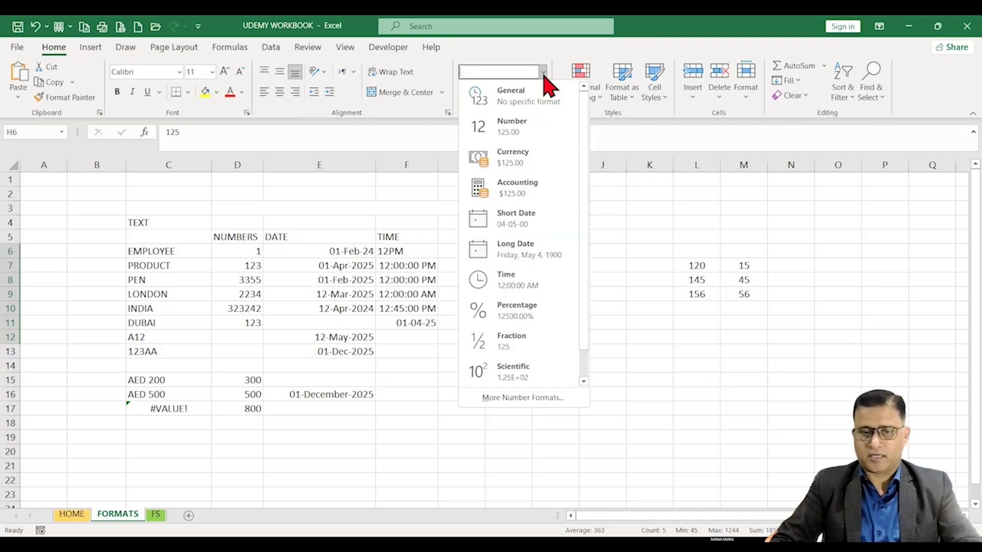
{"action": "left_click", "coordinate": [516, 164]}
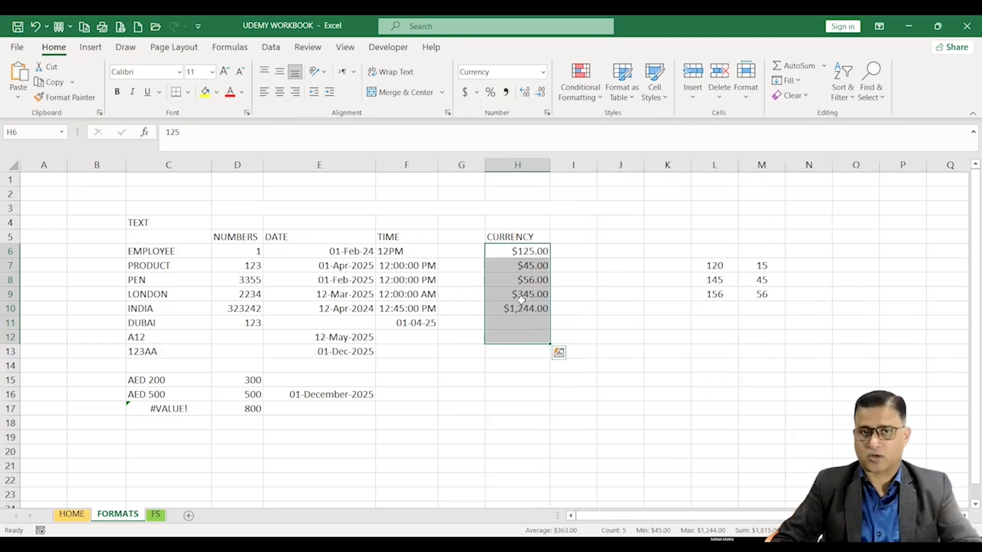
Step: Enter 450 in H17 and 500 in H18, and replace the H17 entry with 500
{"action": "left_click", "coordinate": [514, 407]}
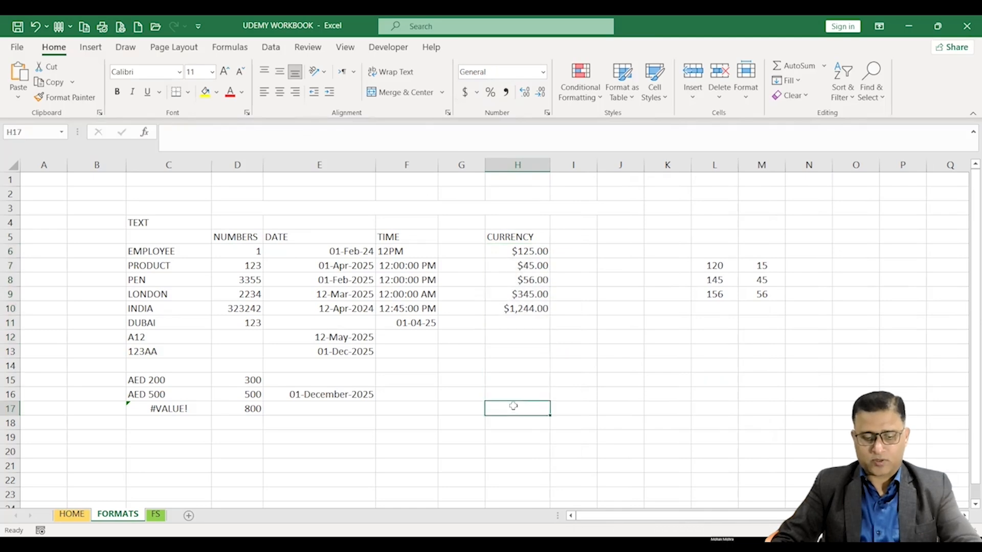
{"action": "type", "text": "450"}
{"action": "key", "text": "Return"}
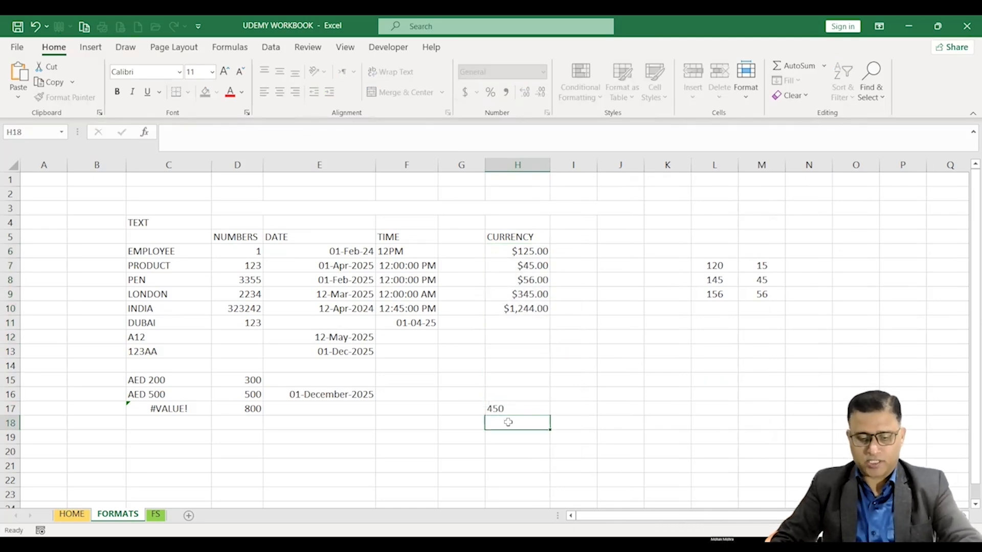
{"action": "type", "text": "500"}
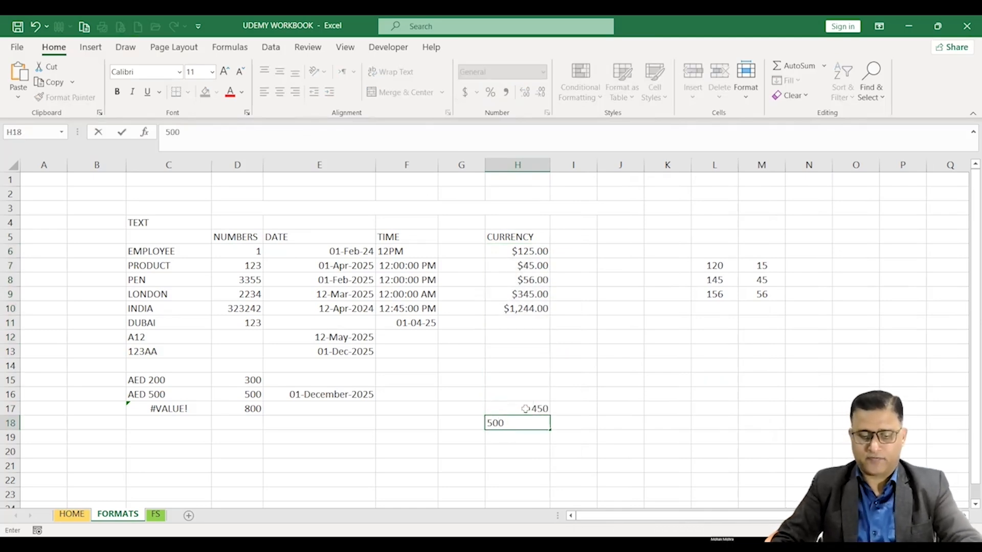
{"action": "left_click", "coordinate": [519, 407]}
{"action": "type", "text": "500"}
{"action": "left_click", "coordinate": [528, 447]}
{"action": "left_click", "coordinate": [526, 409]}
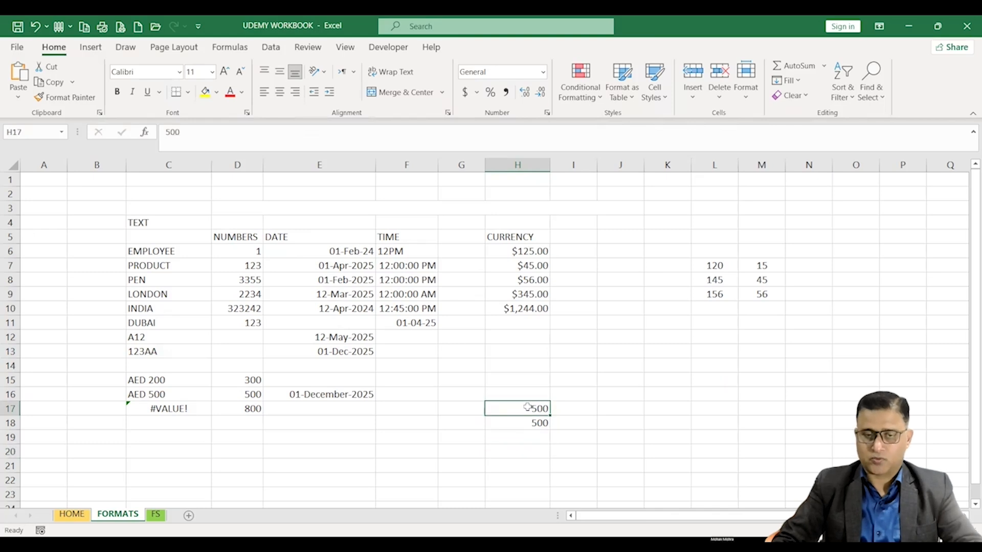
Step: Apply the Currency number format to H17 and the Accounting format to H18, widening column H to compare them
{"action": "left_click", "coordinate": [544, 72]}
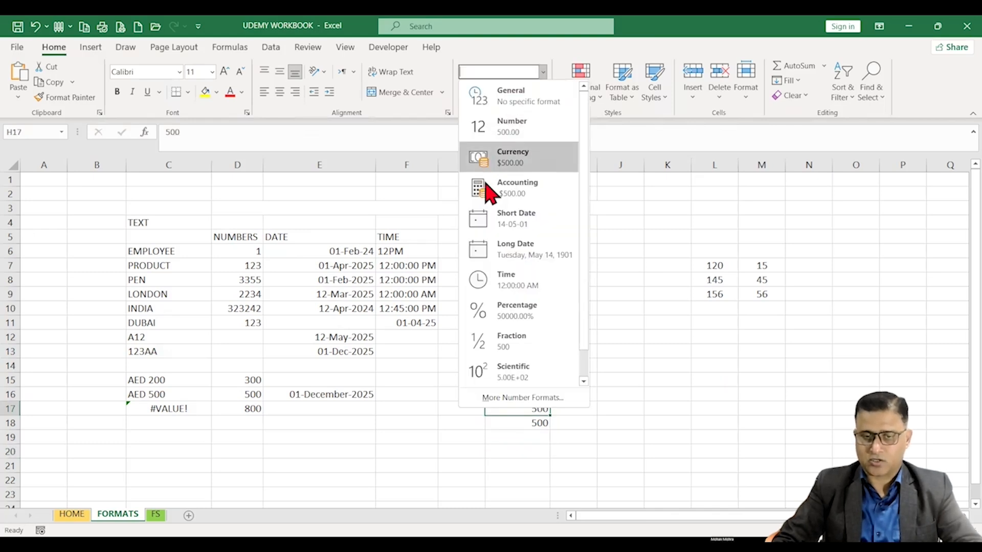
{"action": "left_click", "coordinate": [503, 162]}
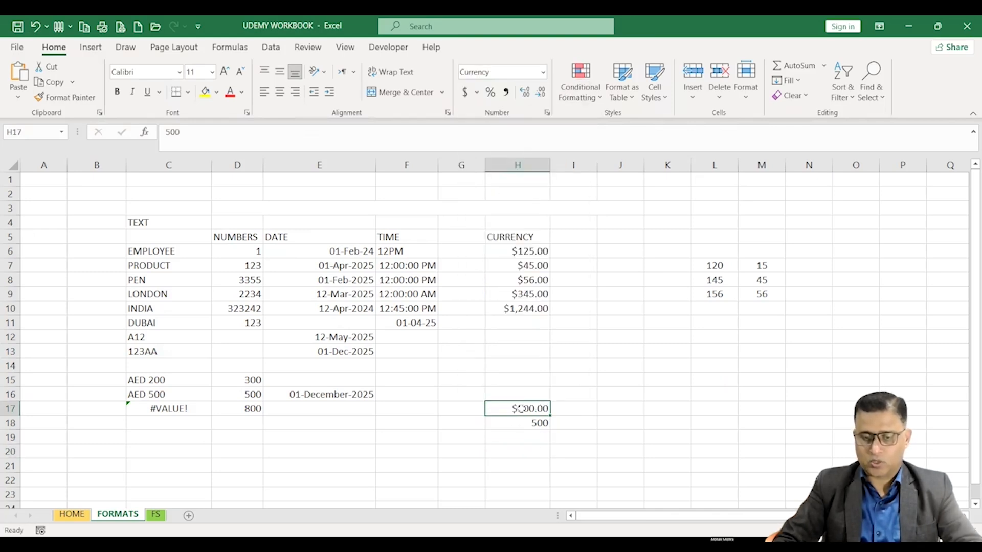
{"action": "left_click", "coordinate": [531, 422]}
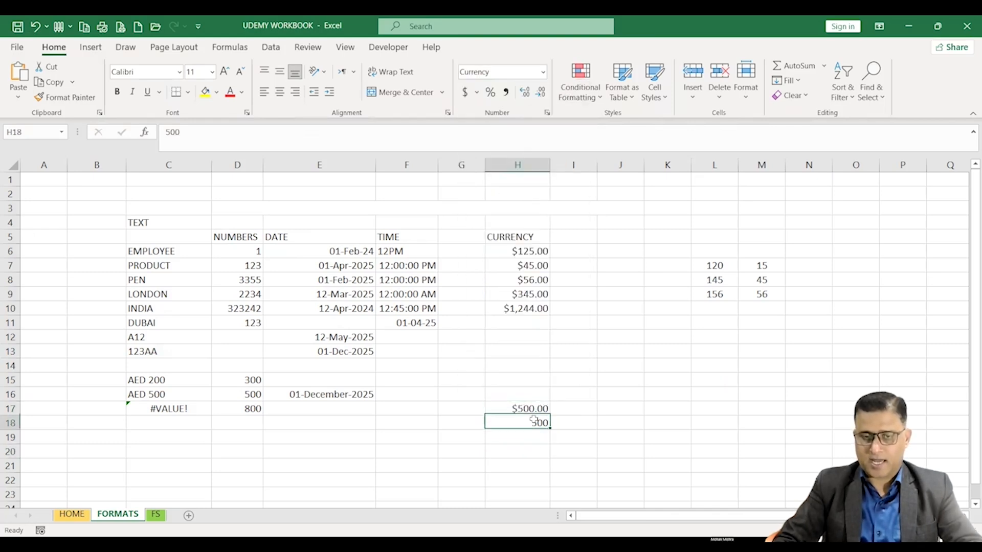
{"action": "left_click", "coordinate": [543, 72]}
{"action": "left_click", "coordinate": [503, 194]}
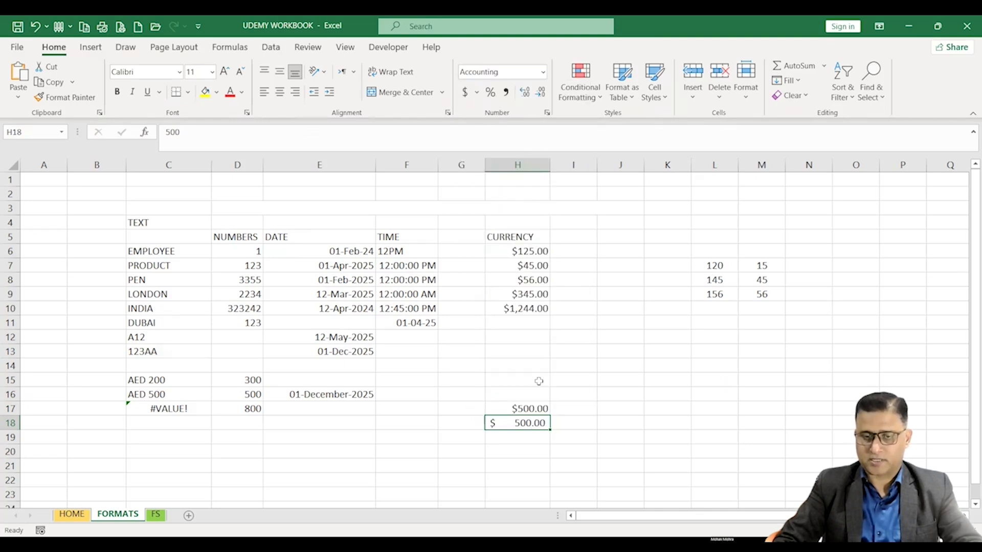
{"action": "left_click_drag", "start_coordinate": [550, 164], "coordinate": [587, 165]}
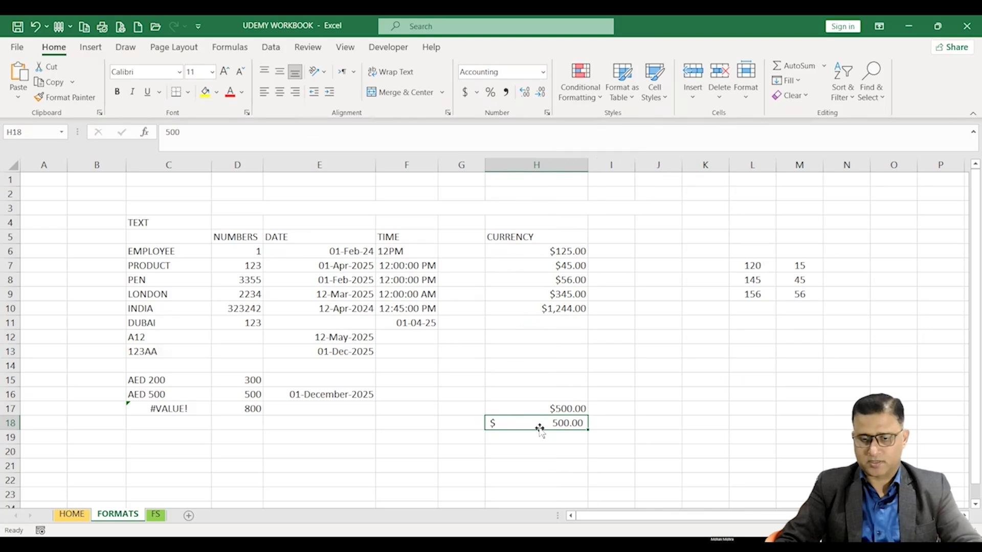
Step: Enter -500 in cells I18 and I17, beside the two formatted amounts
{"action": "left_click", "coordinate": [614, 423]}
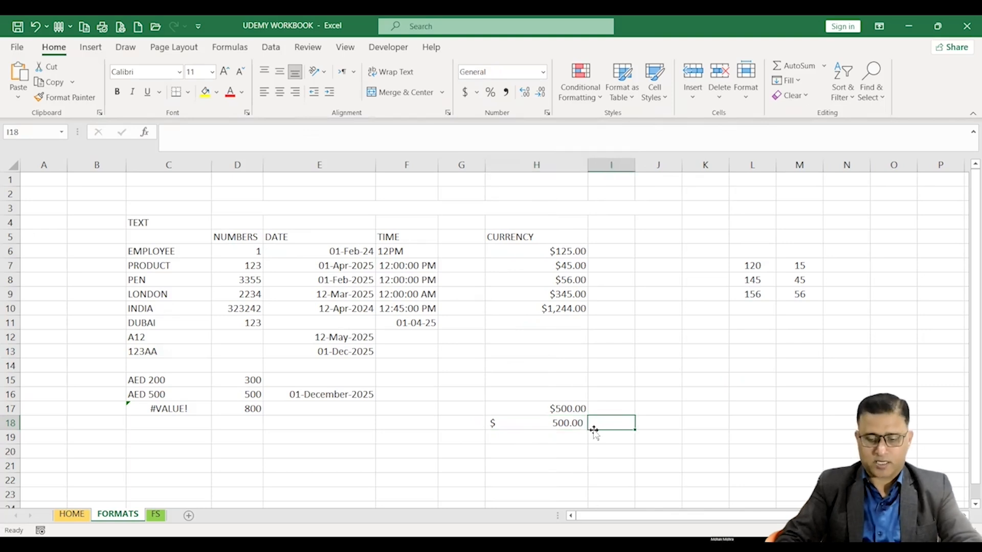
{"action": "type", "text": "-5"}
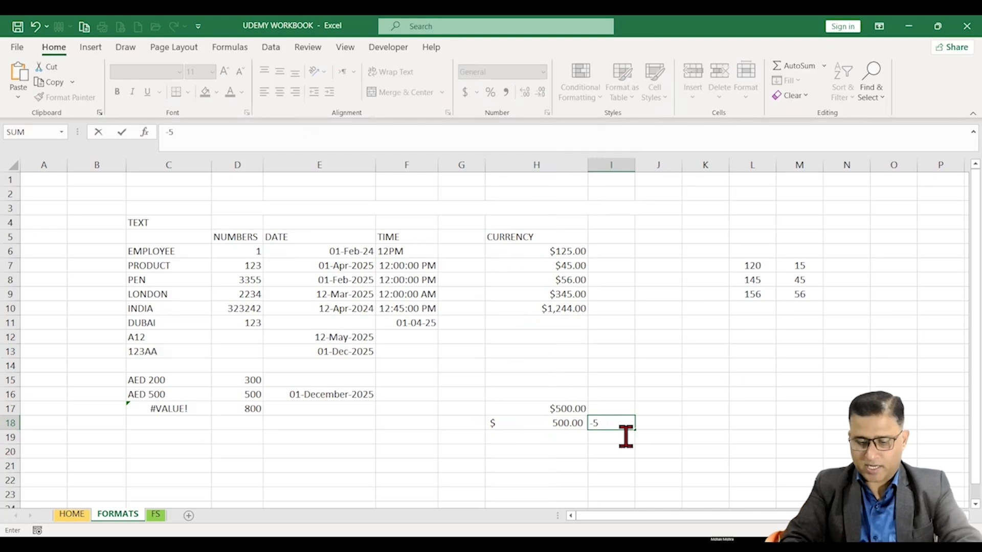
{"action": "type", "text": "00"}
{"action": "left_click", "coordinate": [611, 409]}
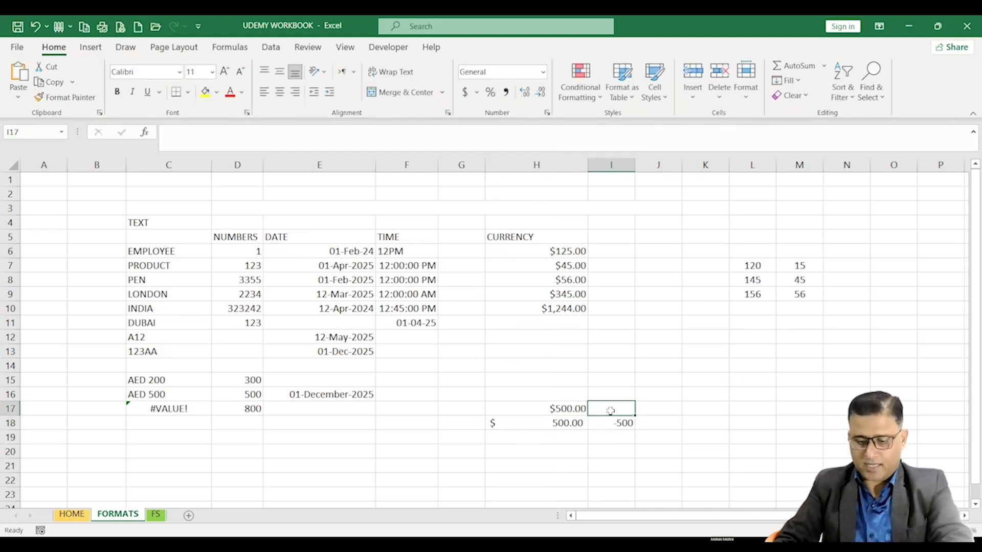
{"action": "type", "text": "-500"}
{"action": "left_click", "coordinate": [610, 494]}
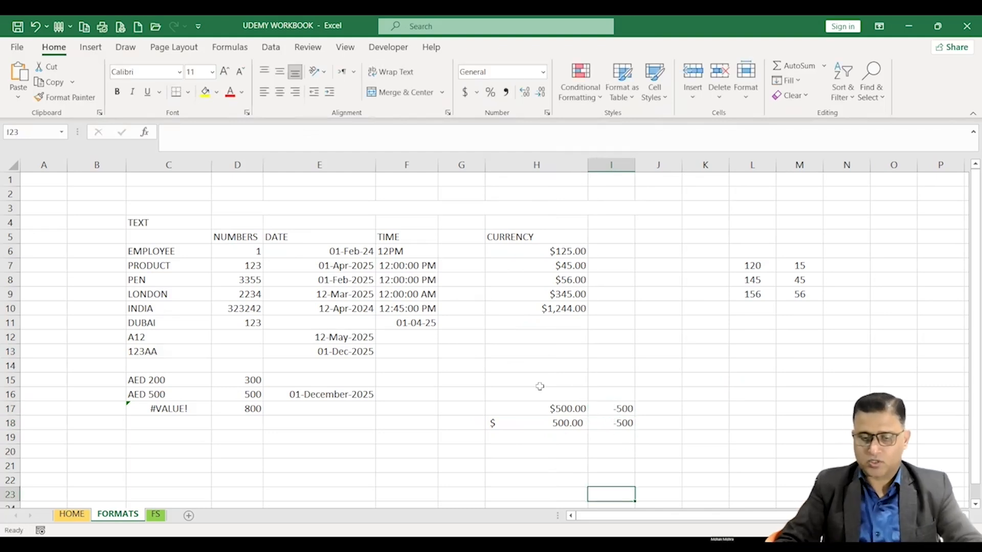
Step: Copy the formatting of H17 to I17 and of H18 to I18, and autofit column I to its contents
{"action": "left_click", "coordinate": [558, 409]}
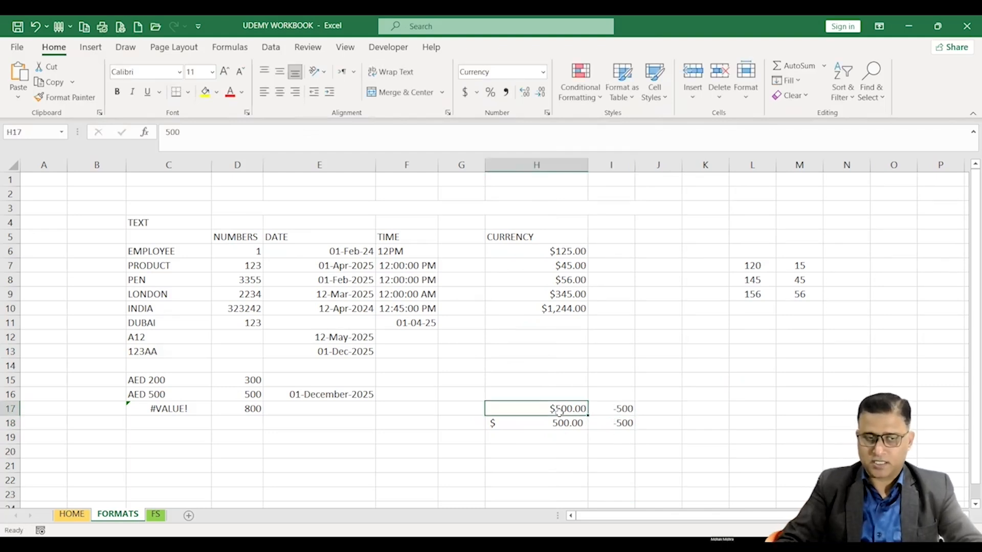
{"action": "left_click", "coordinate": [81, 97]}
{"action": "left_click", "coordinate": [609, 412]}
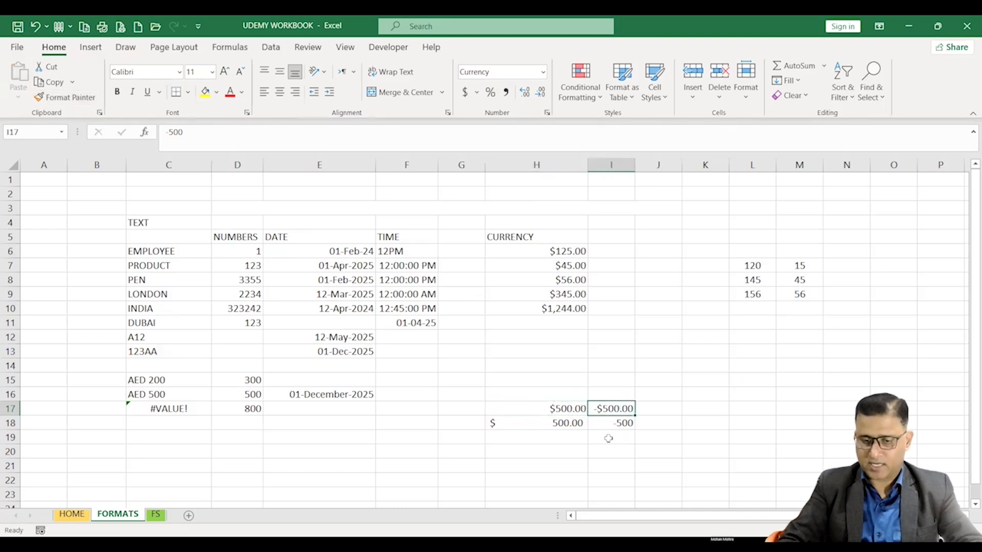
{"action": "left_click", "coordinate": [555, 427]}
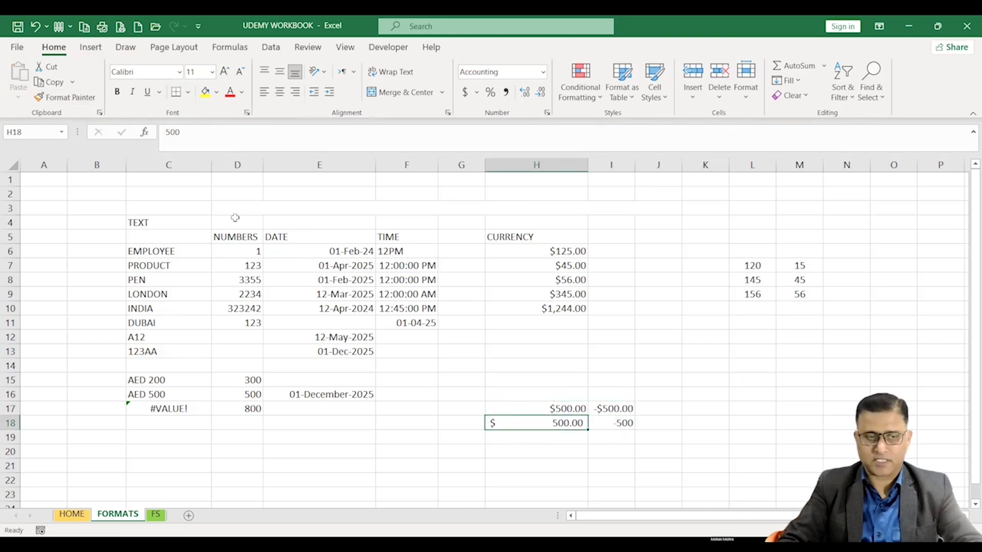
{"action": "left_click", "coordinate": [82, 98]}
{"action": "left_click", "coordinate": [619, 423]}
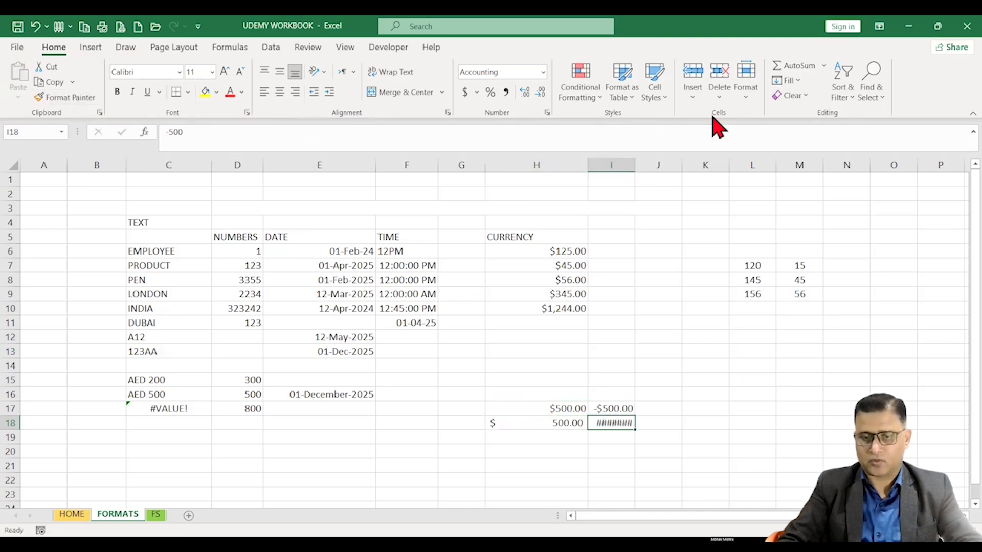
{"action": "double_click", "coordinate": [635, 165]}
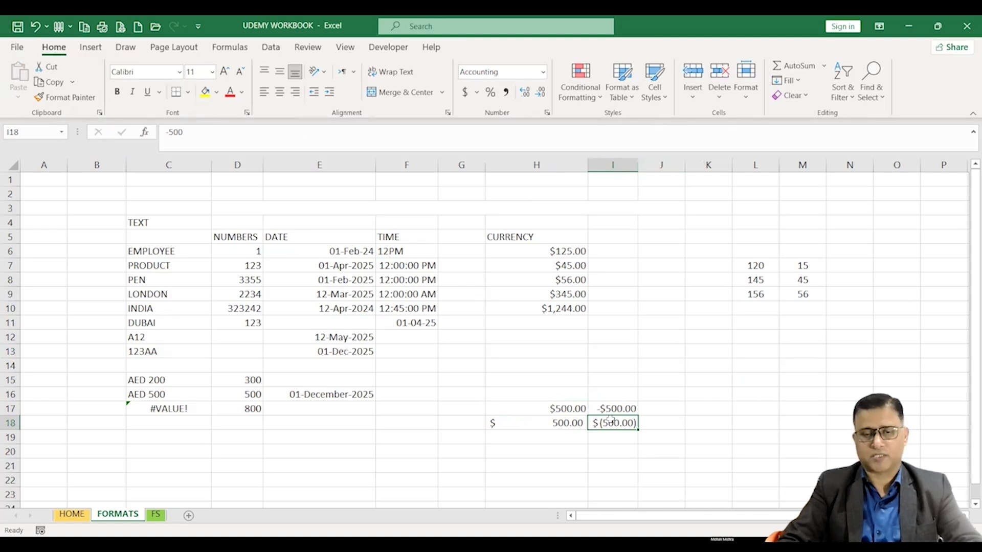
Step: Apply the Currency number format to cells H6:H10 under the CURRENCY heading
{"action": "left_click", "coordinate": [567, 347]}
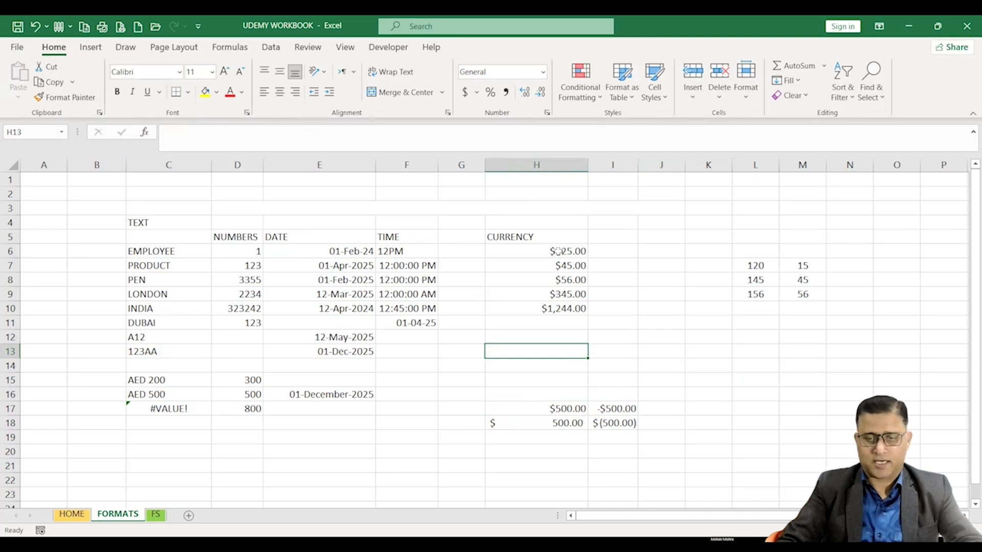
{"action": "left_click_drag", "start_coordinate": [559, 251], "coordinate": [562, 309]}
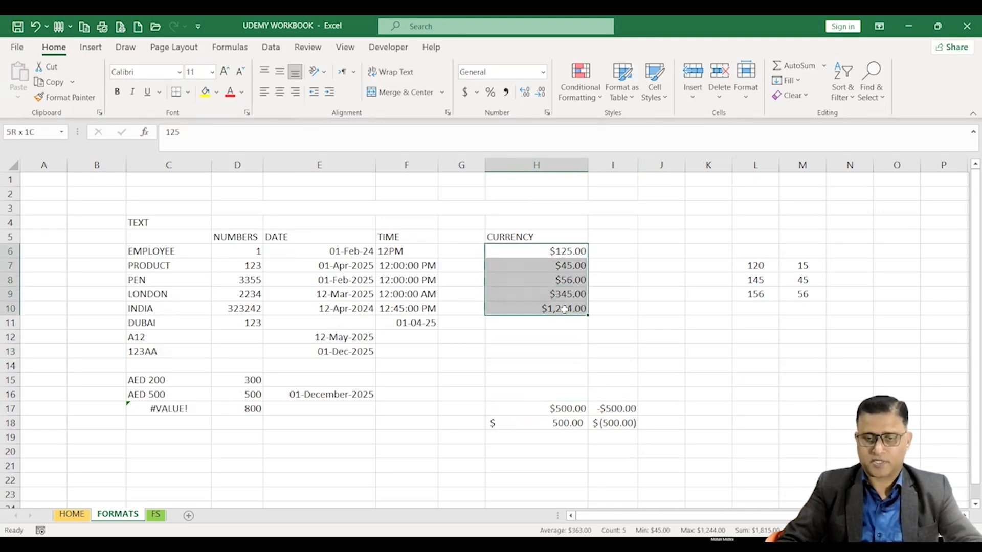
{"action": "left_click", "coordinate": [542, 72]}
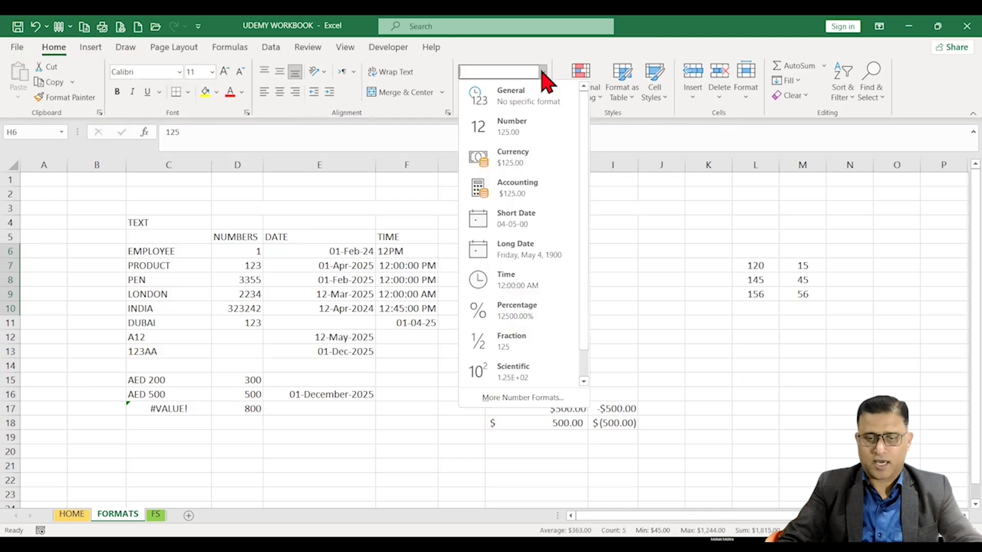
{"action": "left_click", "coordinate": [509, 162]}
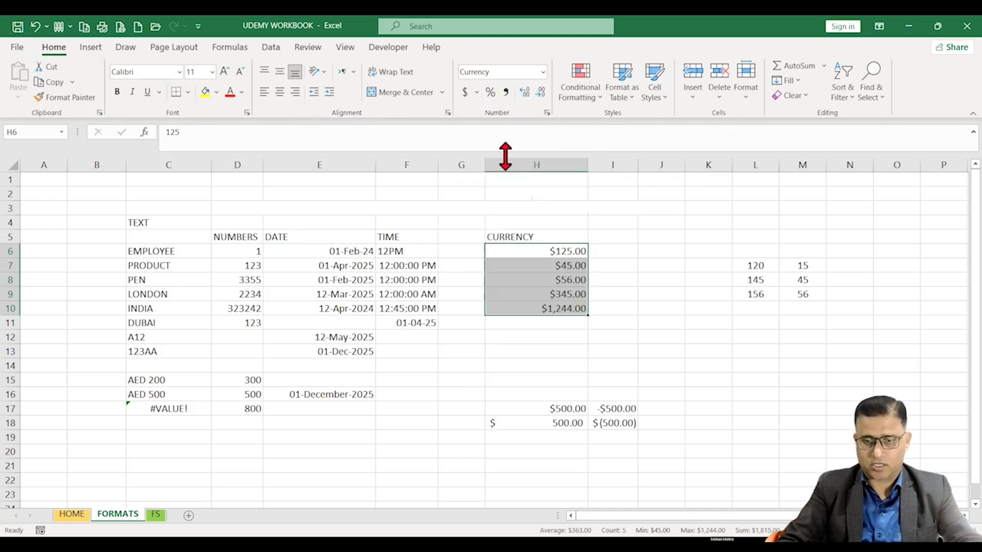
{"action": "right_click", "coordinate": [540, 276]}
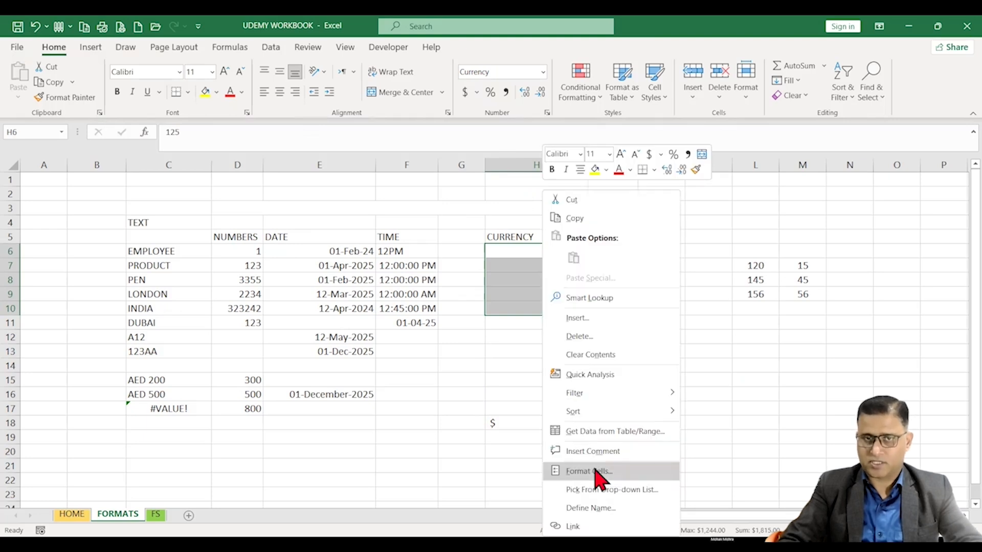
{"action": "left_click", "coordinate": [596, 471]}
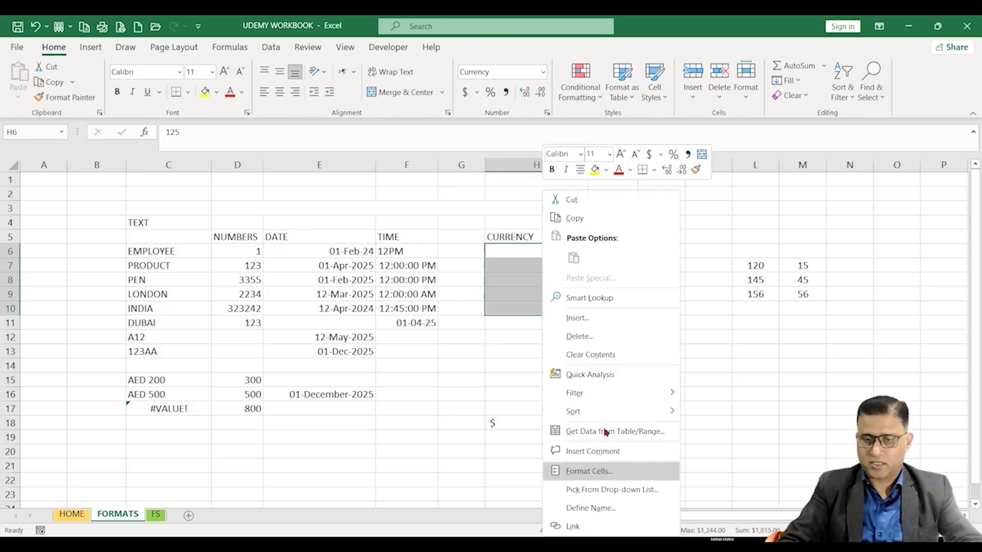
{"action": "left_click_drag", "start_coordinate": [727, 231], "coordinate": [655, 221]}
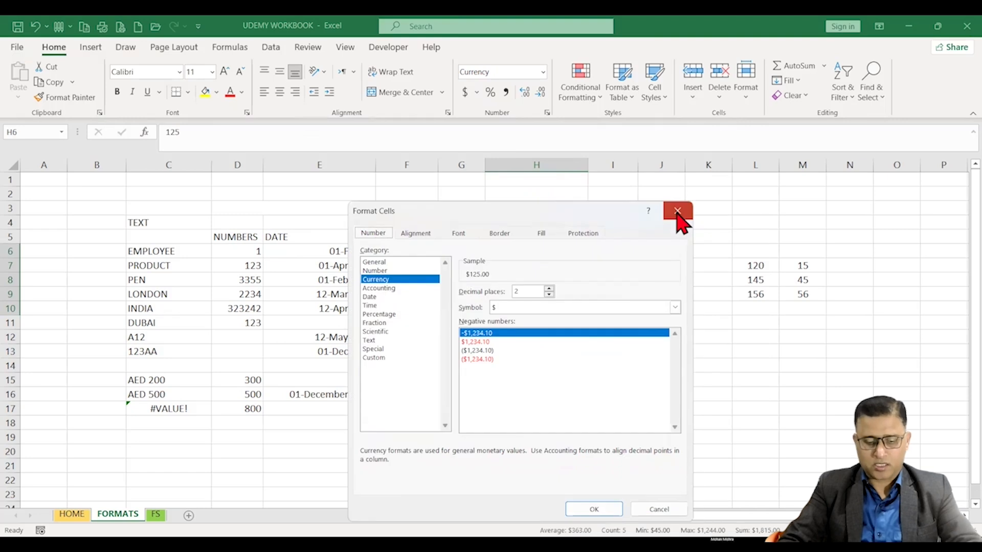
{"action": "left_click", "coordinate": [678, 214]}
Step: Format H6:H10 as Currency with the ₹ Hindi symbol and the black -₹1,234.10 style for negative numbers
{"action": "key", "text": "ctrl+1"}
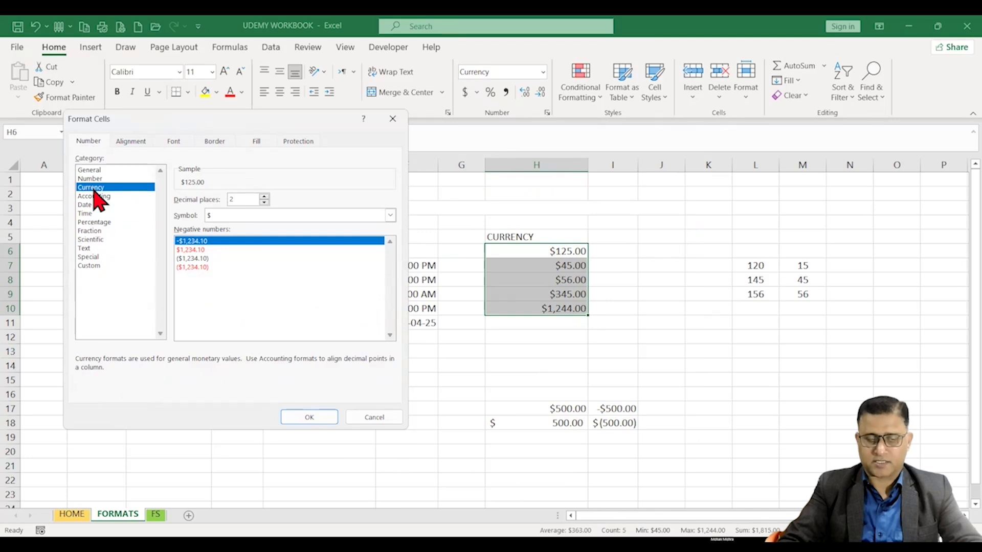
{"action": "left_click", "coordinate": [241, 216]}
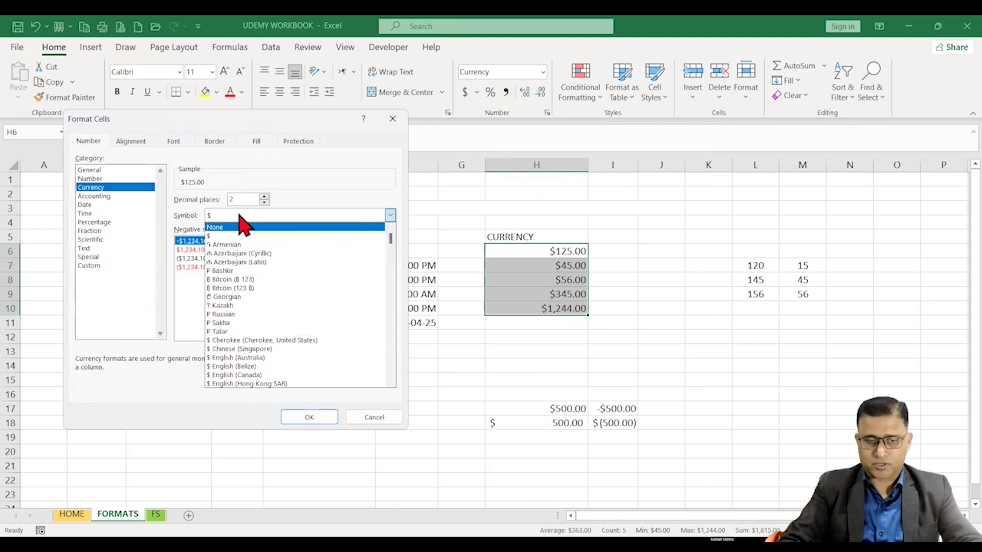
{"action": "left_click_drag", "start_coordinate": [390, 238], "coordinate": [390, 274]}
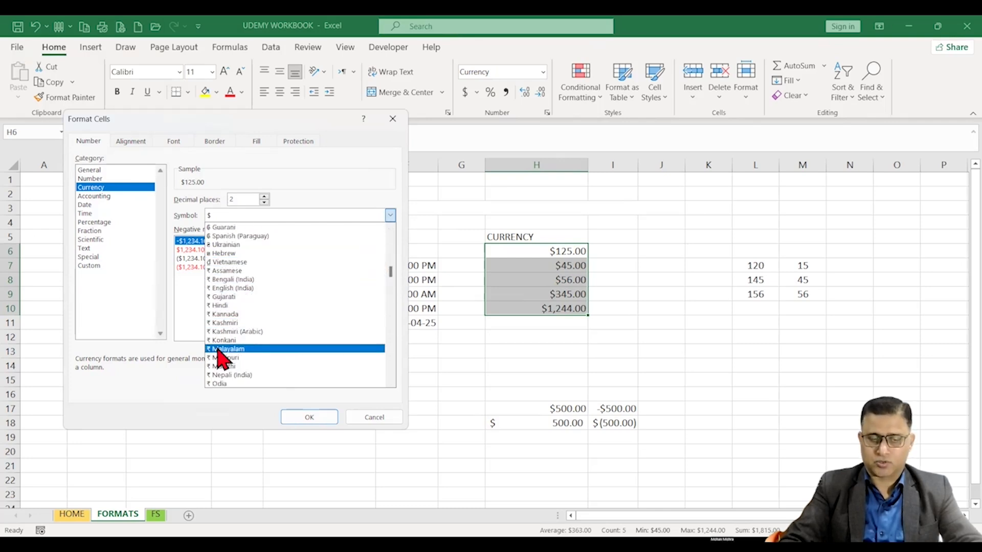
{"action": "left_click", "coordinate": [218, 307]}
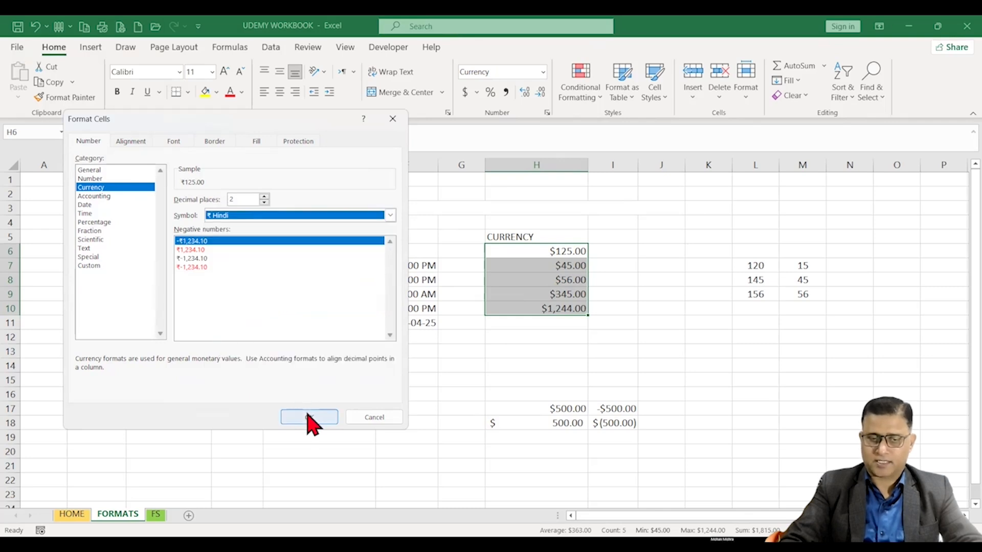
{"action": "left_click", "coordinate": [193, 258]}
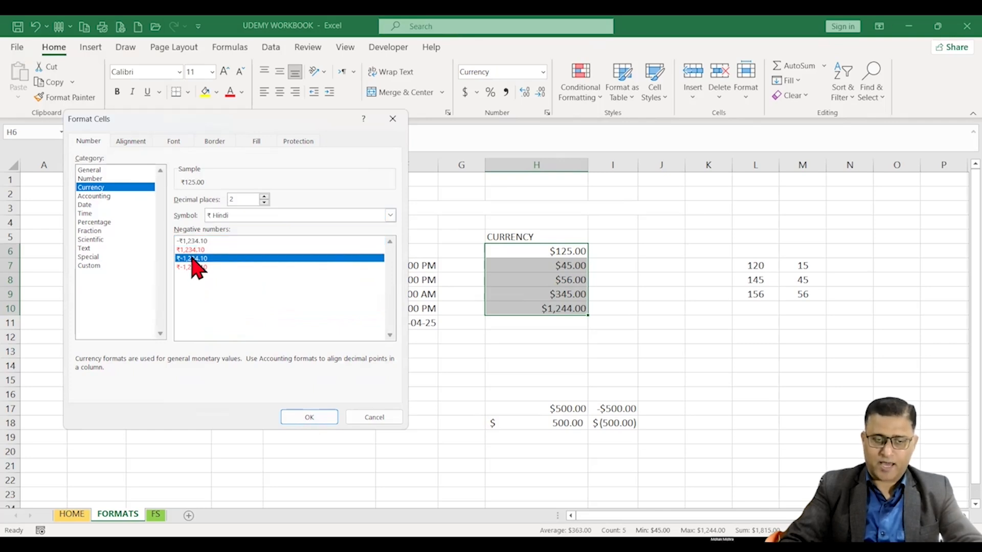
{"action": "left_click", "coordinate": [194, 241]}
{"action": "left_click", "coordinate": [196, 266]}
{"action": "left_click", "coordinate": [193, 241]}
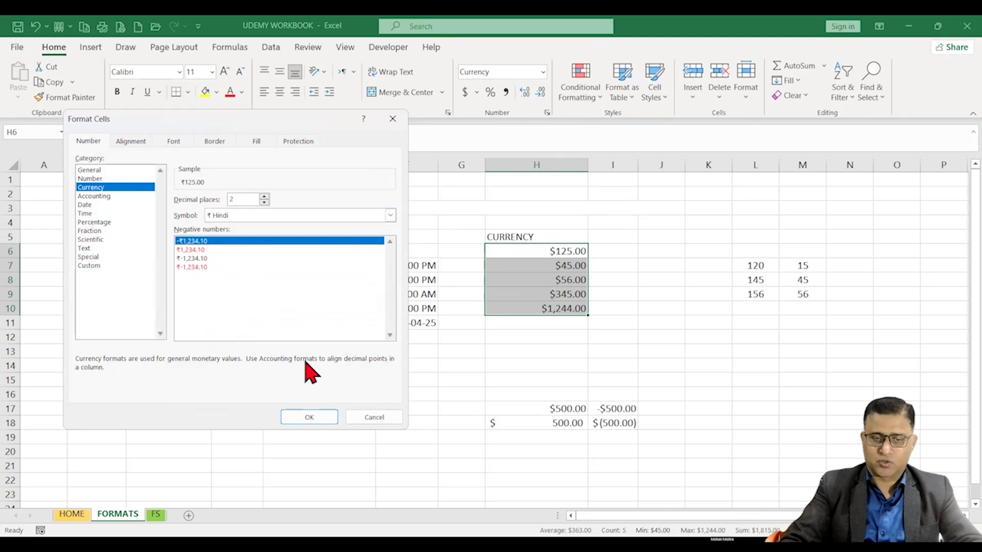
{"action": "left_click", "coordinate": [309, 417]}
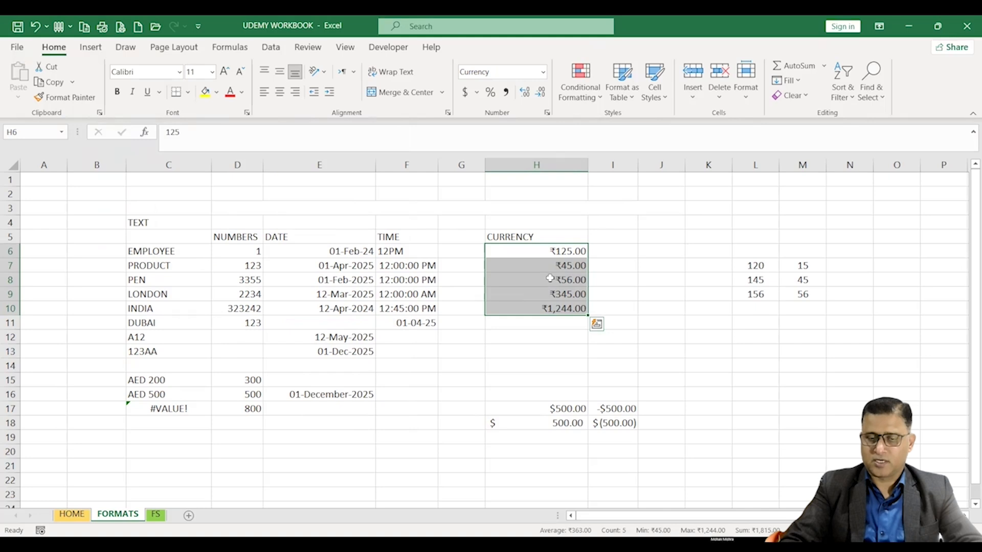
Step: Set the currency symbol of the amounts in H6:H10 to AED in the cell format settings
{"action": "key", "text": "shift+F10"}
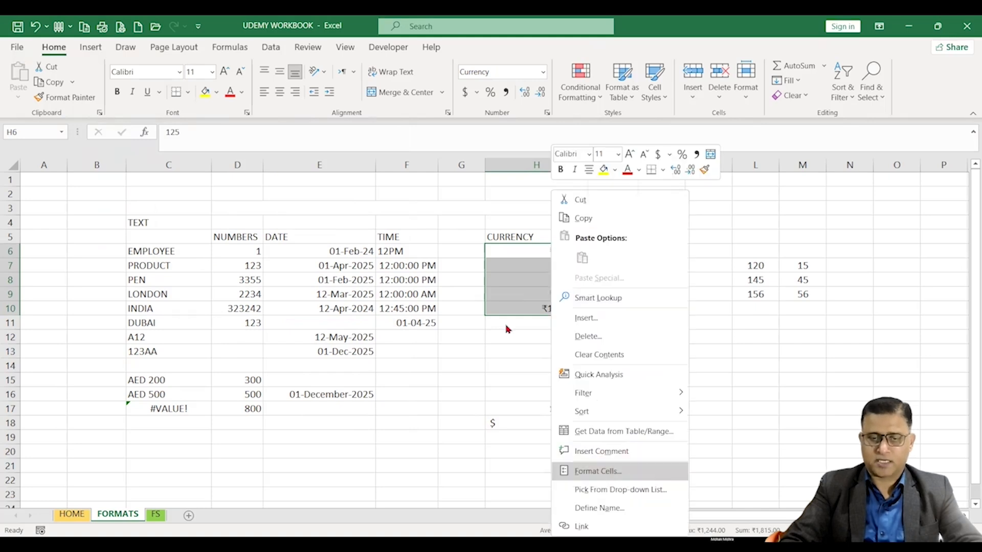
{"action": "left_click", "coordinate": [615, 471]}
{"action": "left_click", "coordinate": [626, 321]}
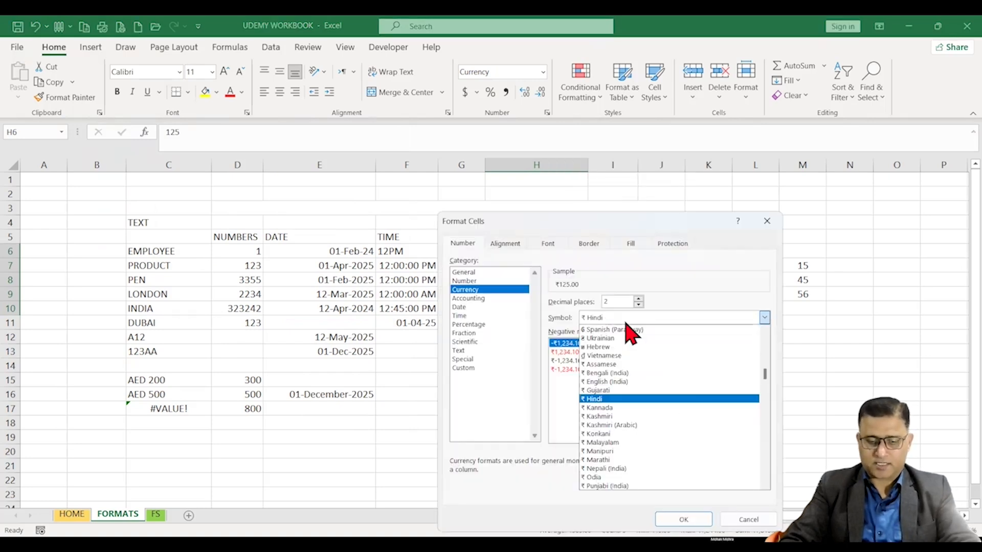
{"action": "scroll", "coordinate": [603, 358], "scroll_direction": "down", "scroll_amount": 3}
{"action": "scroll", "coordinate": [608, 478], "scroll_direction": "down", "scroll_amount": 1}
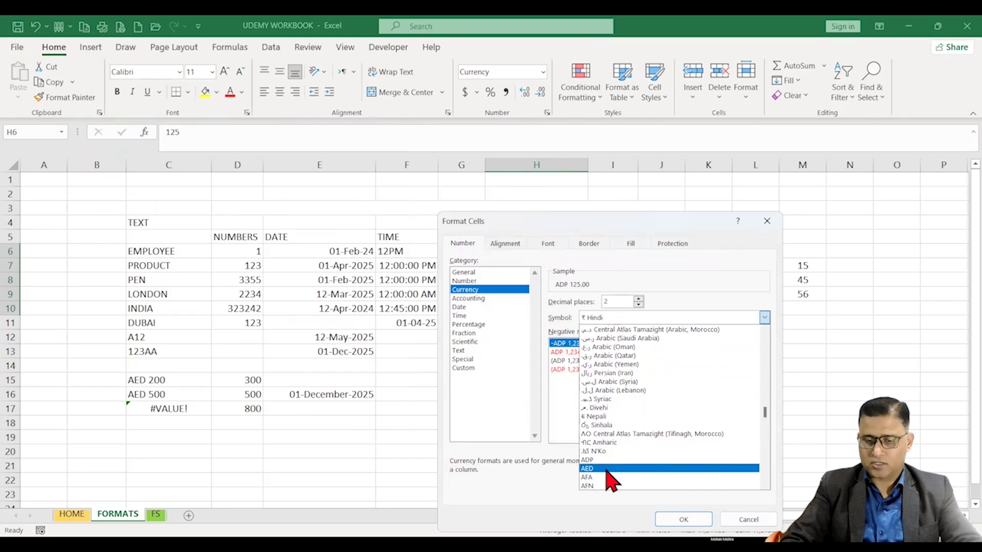
{"action": "left_click", "coordinate": [606, 468]}
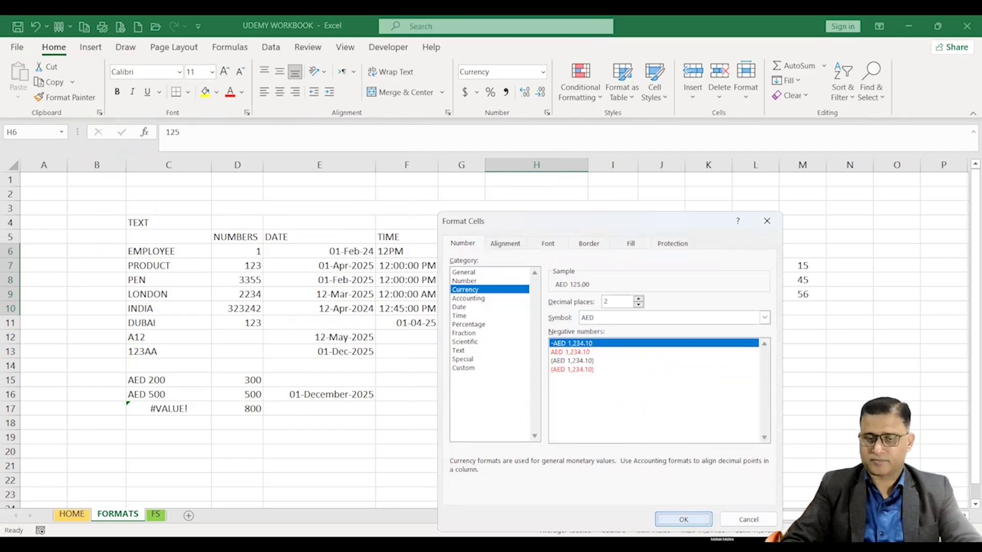
{"action": "left_click", "coordinate": [683, 519]}
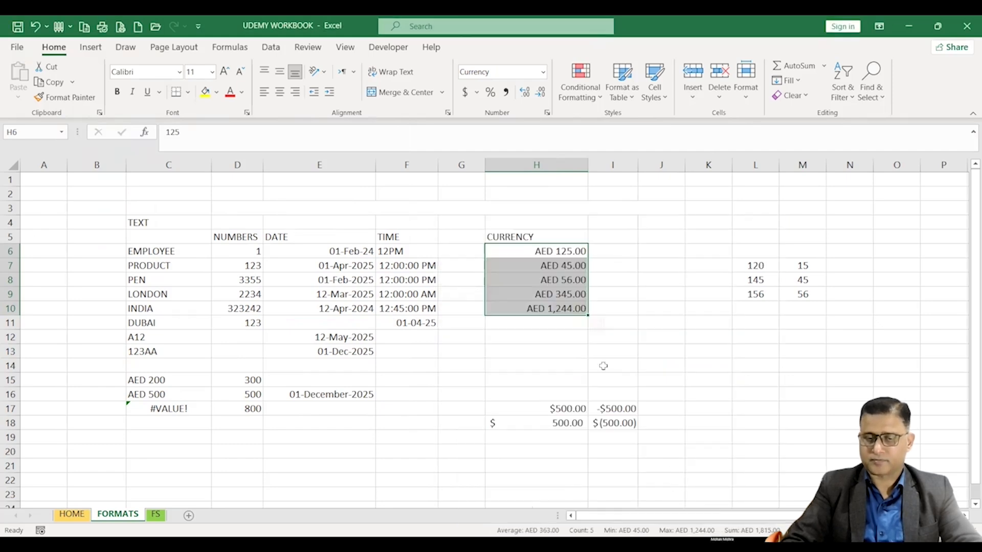
Step: Browse the available currency symbols in the cell format settings for the amounts in H6:H10
{"action": "right_click", "coordinate": [554, 267]}
{"action": "left_click", "coordinate": [603, 469]}
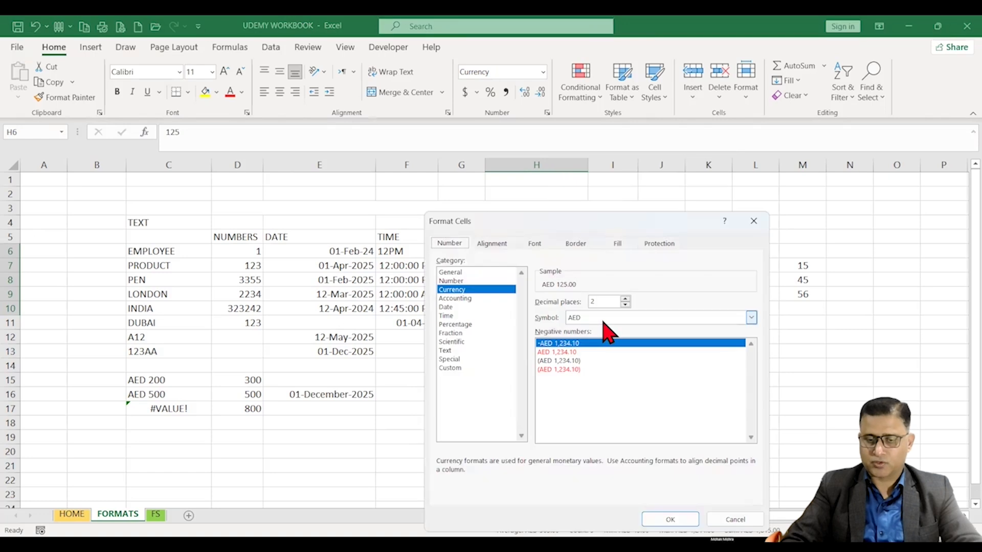
{"action": "left_click", "coordinate": [603, 321]}
{"action": "left_click_drag", "start_coordinate": [748, 416], "coordinate": [754, 399]}
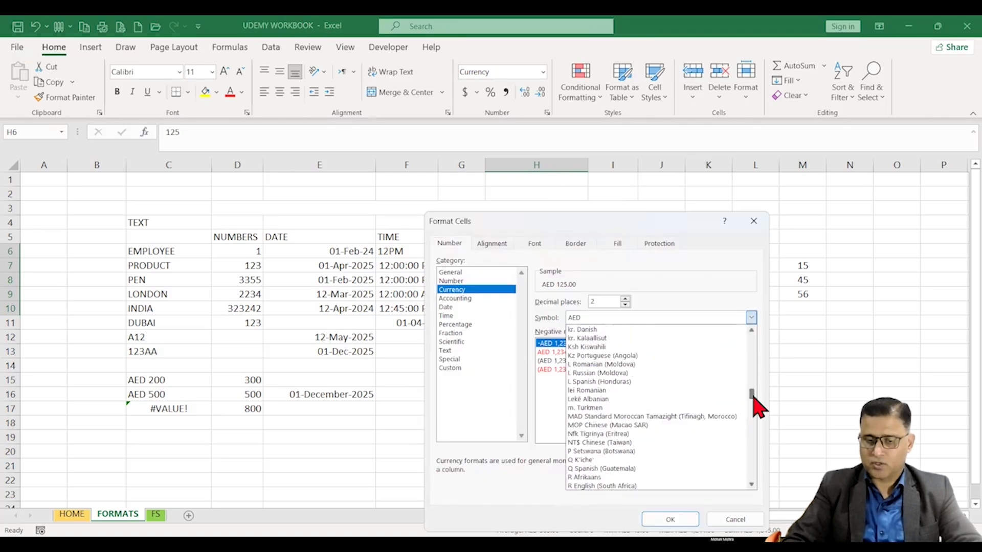
{"action": "key", "text": "n"}
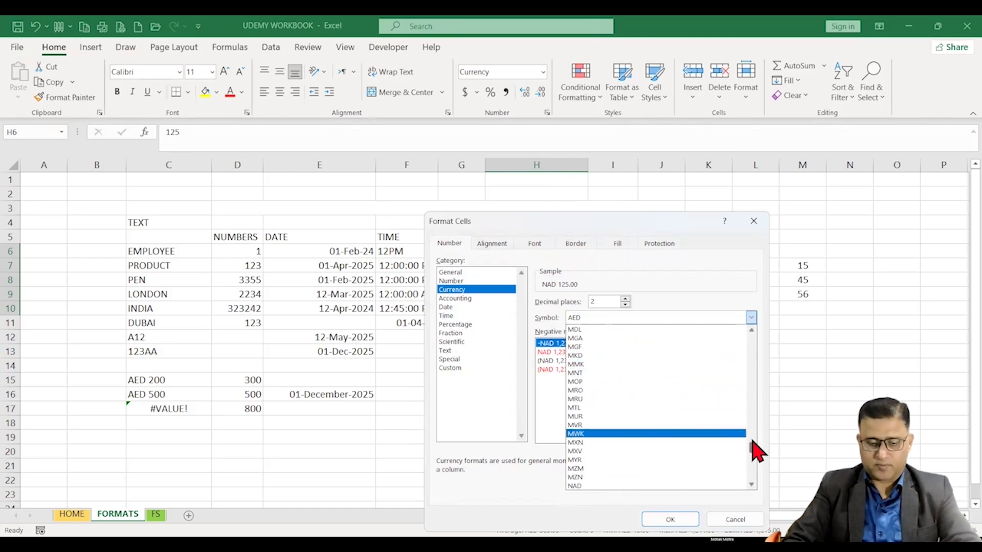
{"action": "key", "text": "e"}
{"action": "left_click_drag", "start_coordinate": [752, 440], "coordinate": [749, 411]}
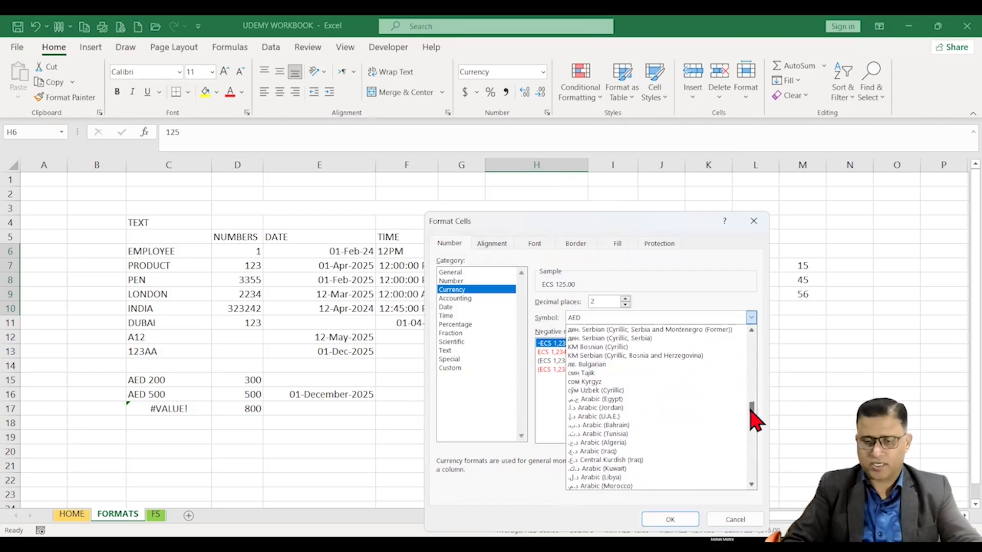
{"action": "left_click_drag", "start_coordinate": [750, 409], "coordinate": [734, 350]}
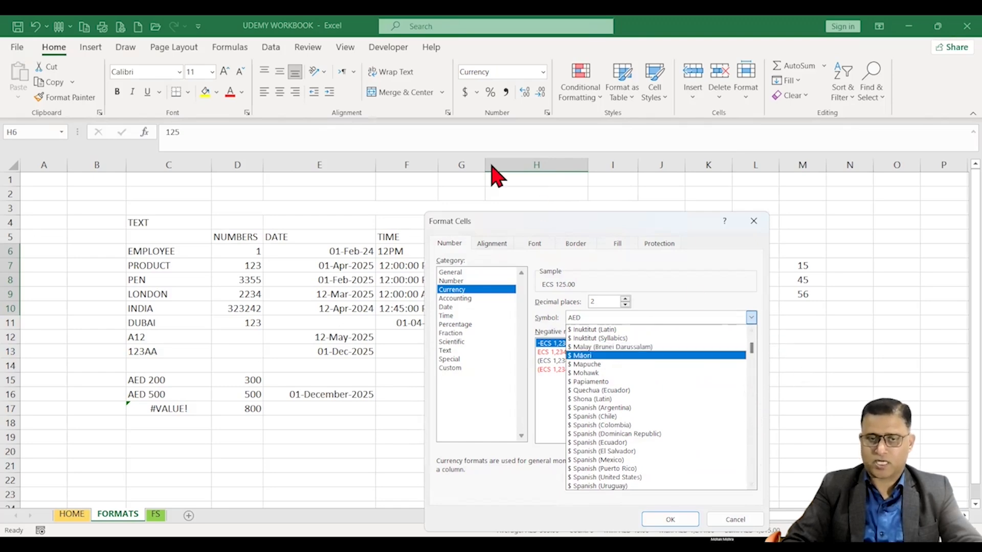
{"action": "left_click", "coordinate": [463, 351]}
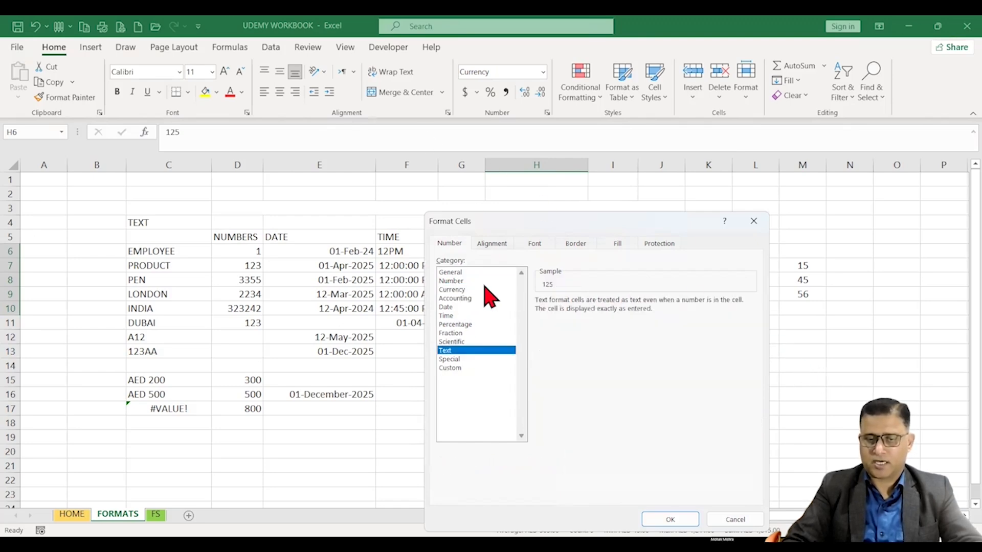
{"action": "left_click", "coordinate": [455, 290]}
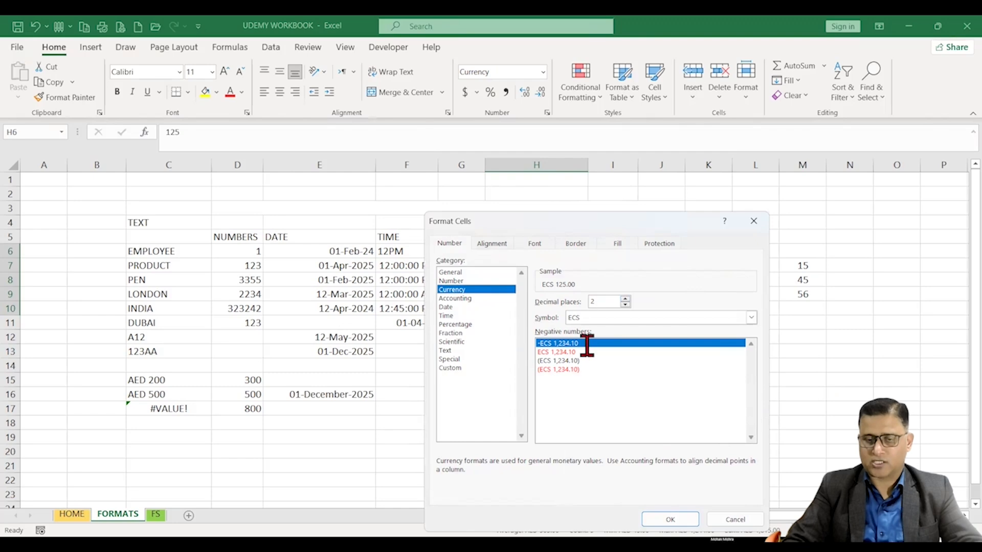
Step: Set the currency symbol of the amounts in H6:H10 to $
{"action": "left_click", "coordinate": [658, 319]}
{"action": "scroll", "coordinate": [665, 409], "scroll_direction": "up", "scroll_amount": 5}
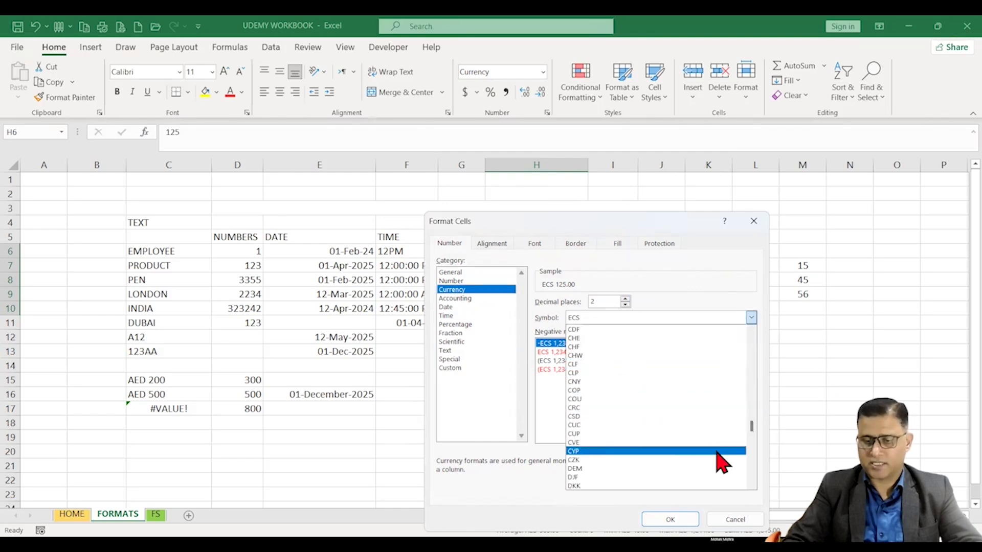
{"action": "scroll", "coordinate": [744, 397], "scroll_direction": "up", "scroll_amount": 10}
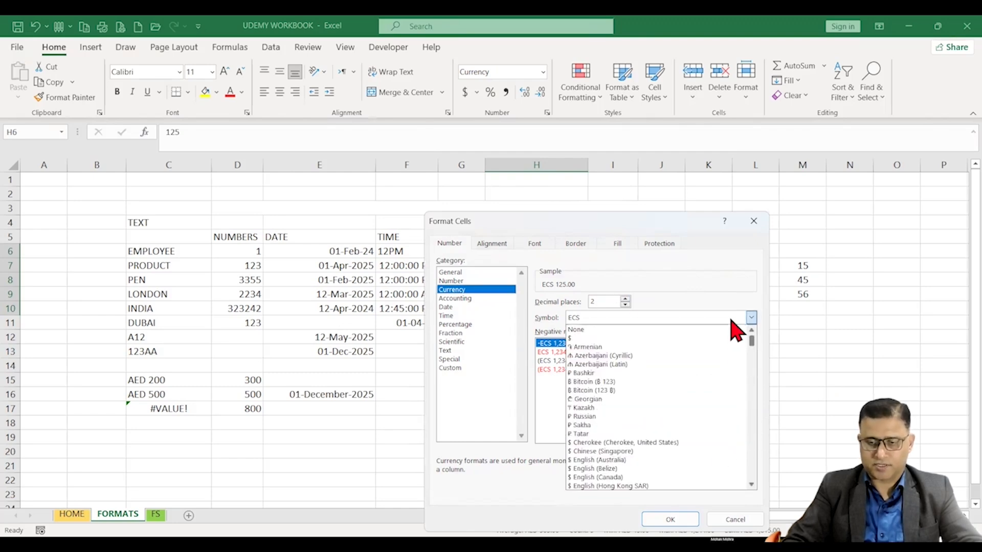
{"action": "left_click", "coordinate": [591, 338]}
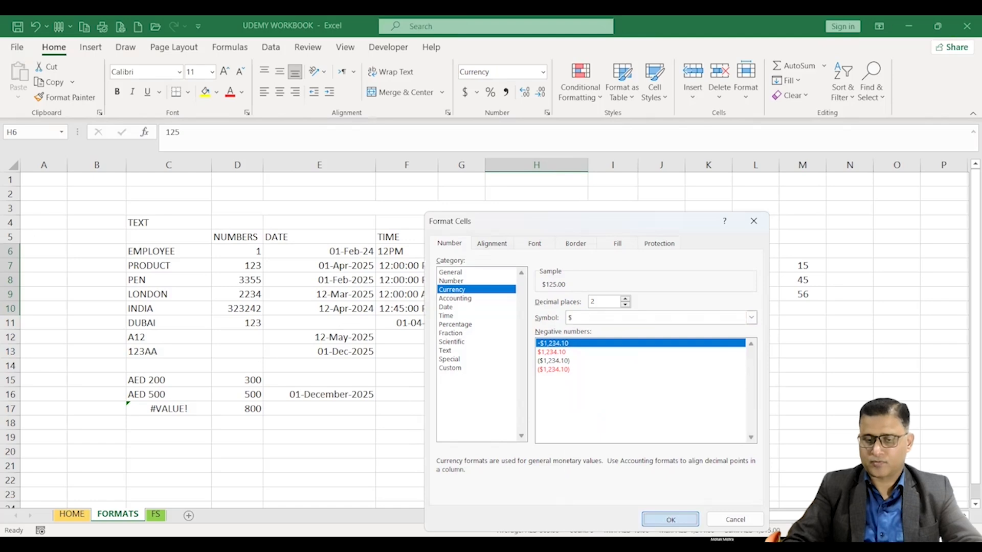
{"action": "left_click", "coordinate": [669, 519]}
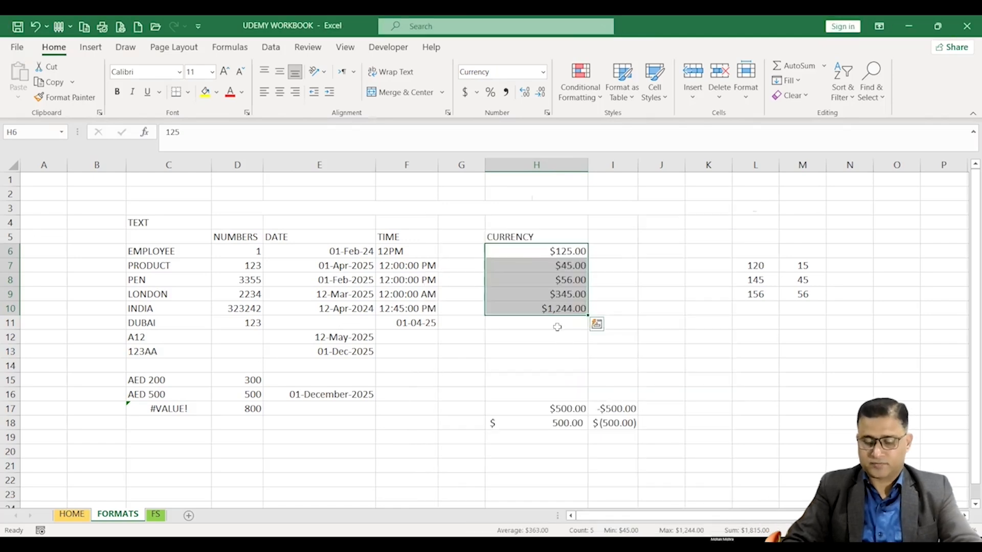
Step: Undo the last two currency symbol changes and move the amount in H10 to H13
{"action": "key", "text": "ctrl+z"}
{"action": "key", "text": "ctrl+z"}
{"action": "left_click", "coordinate": [560, 310]}
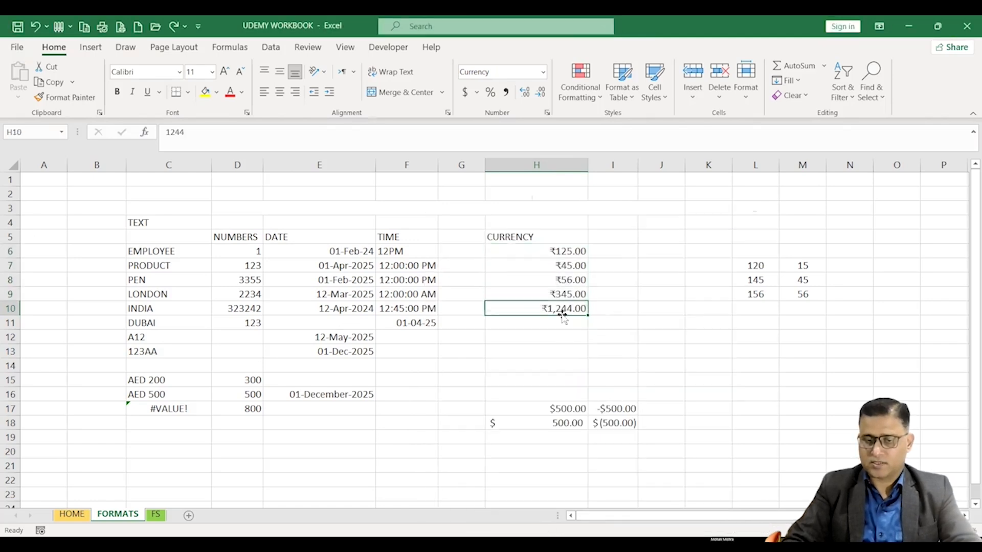
Step: Set the currency symbol of H6:H9 to AED and move the amount in H9 to H12
{"action": "left_click_drag", "start_coordinate": [564, 252], "coordinate": [571, 295]}
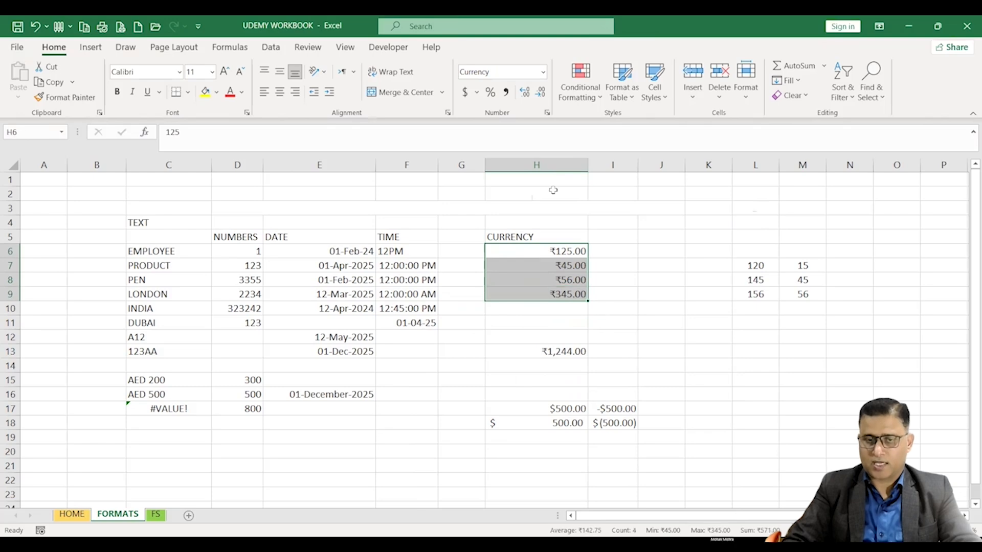
{"action": "right_click", "coordinate": [555, 268]}
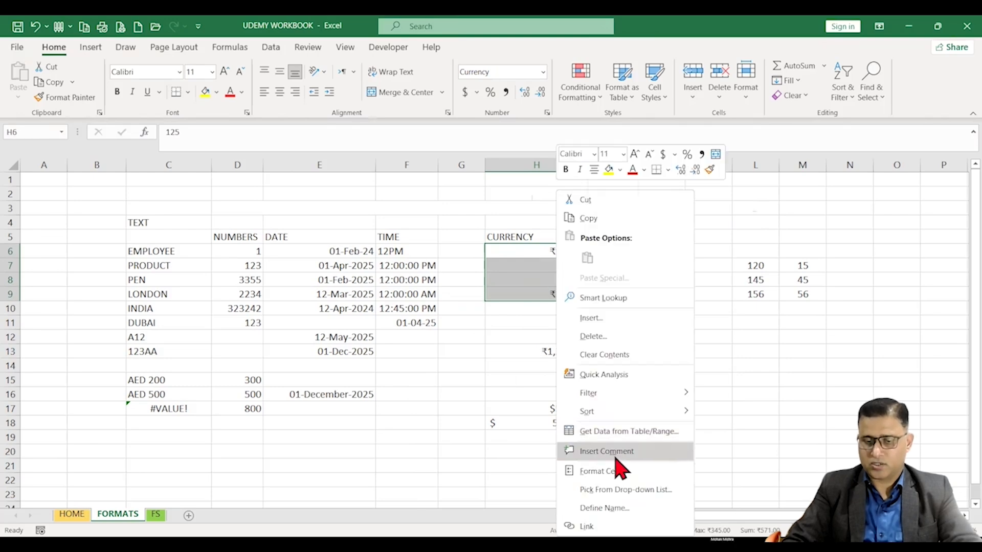
{"action": "key", "text": "f"}
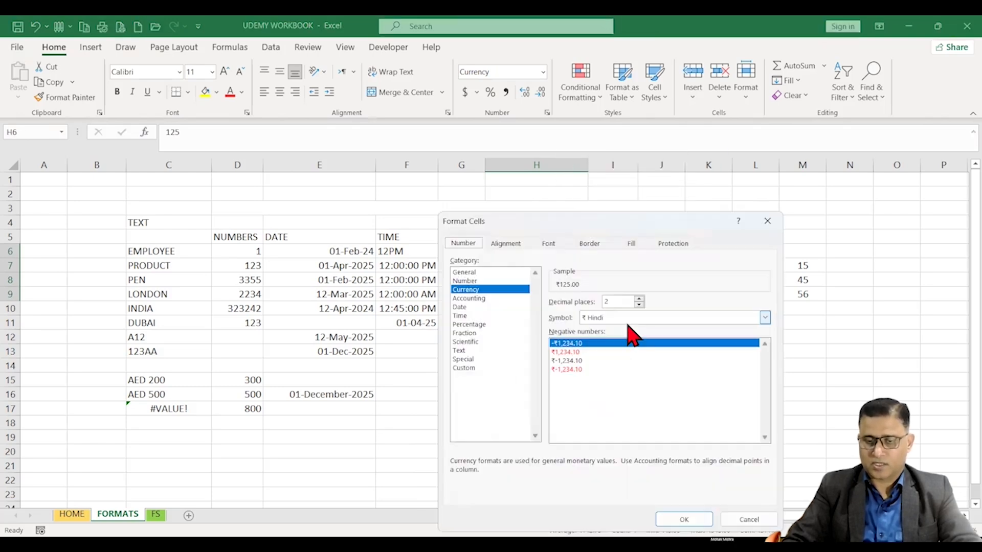
{"action": "left_click", "coordinate": [627, 321]}
{"action": "key", "text": "a"}
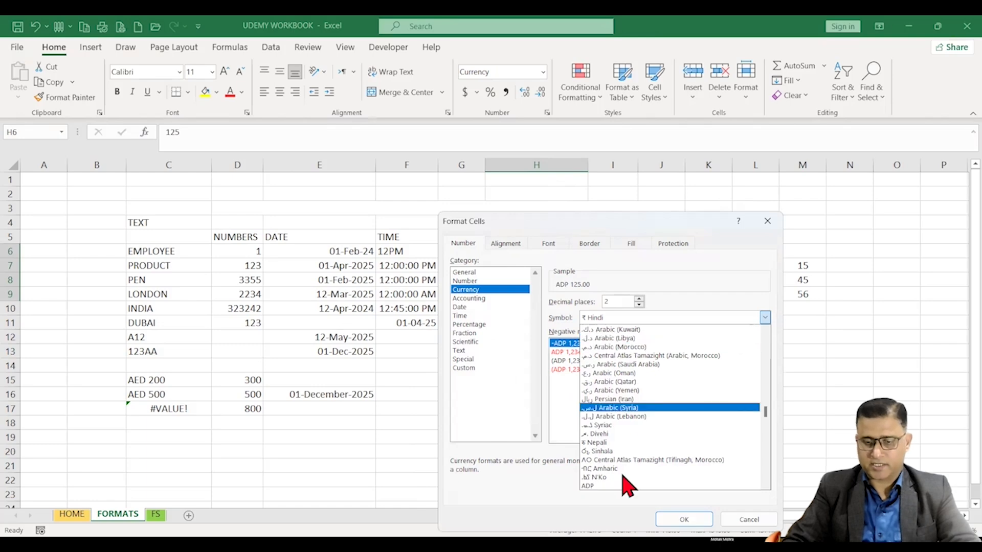
{"action": "scroll", "coordinate": [601, 485], "scroll_direction": "down", "scroll_amount": 1}
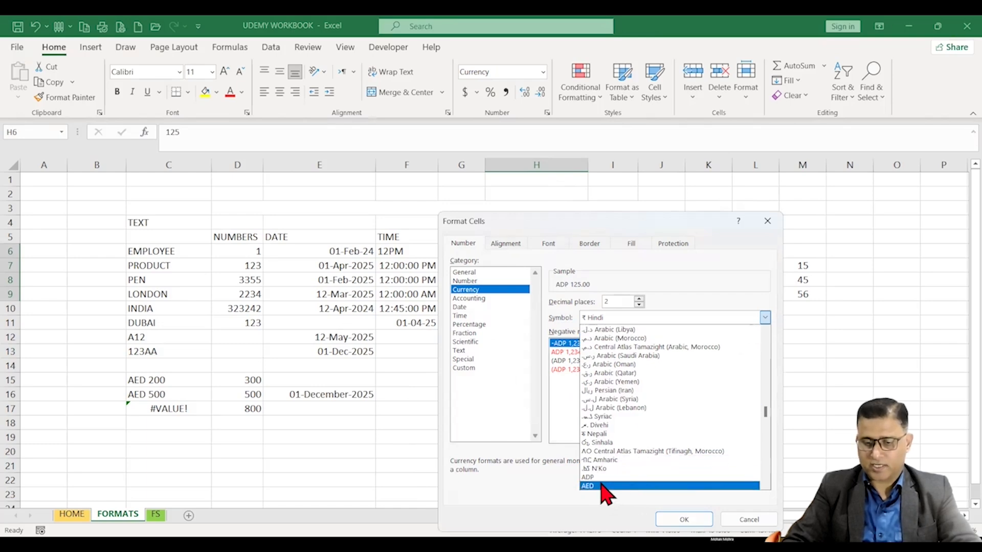
{"action": "left_click", "coordinate": [684, 519]}
{"action": "left_click", "coordinate": [548, 295]}
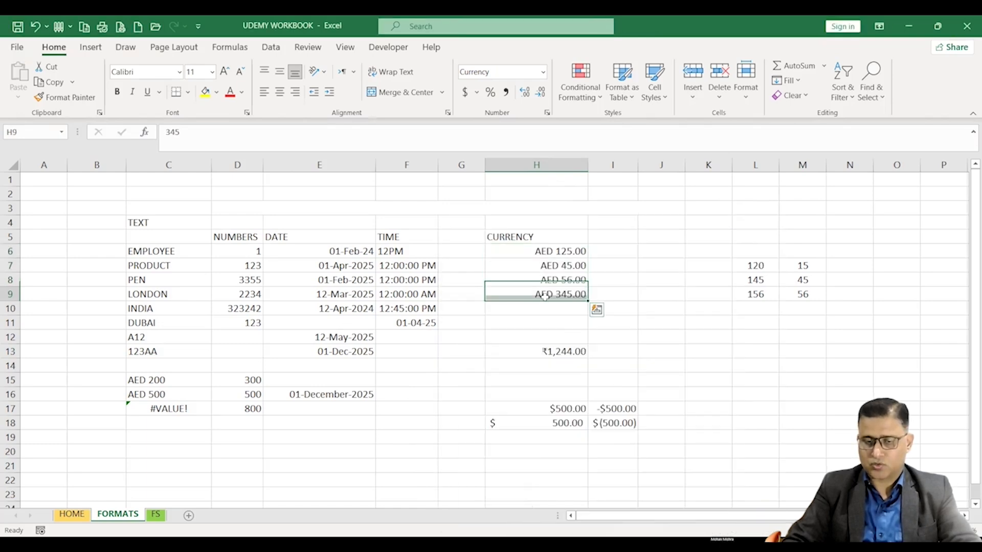
{"action": "left_click_drag", "start_coordinate": [558, 348], "coordinate": [554, 335]}
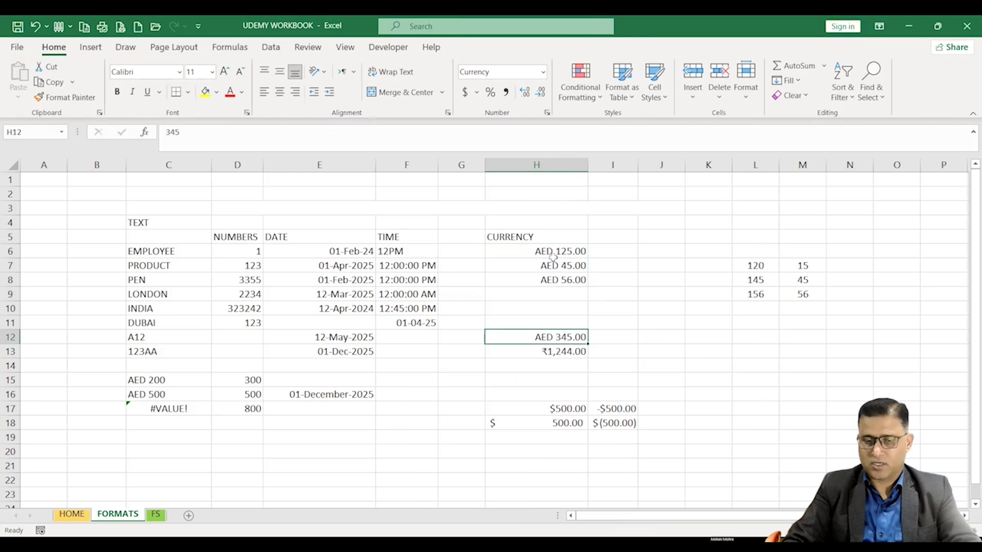
Step: Set the currency symbol of the amounts in H6:H8 to $ in the cell format settings
{"action": "left_click_drag", "start_coordinate": [554, 251], "coordinate": [557, 280]}
{"action": "right_click", "coordinate": [527, 267]}
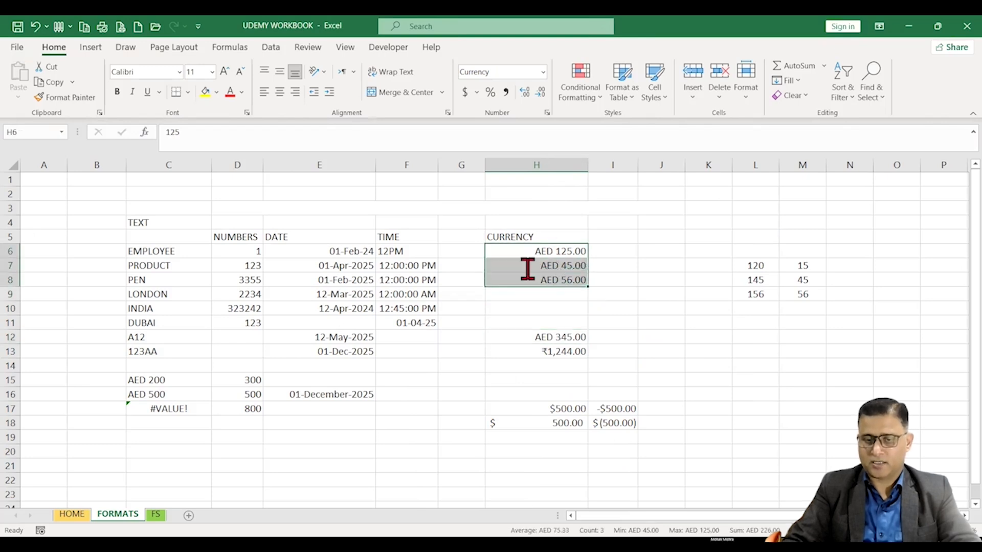
{"action": "left_click", "coordinate": [578, 470]}
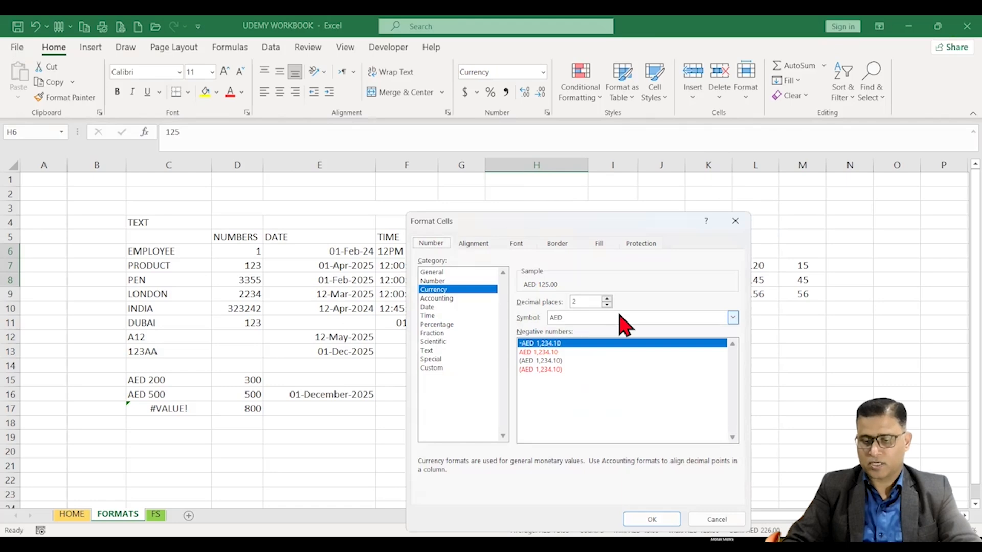
{"action": "left_click", "coordinate": [619, 316]}
{"action": "left_click_drag", "start_coordinate": [734, 420], "coordinate": [735, 339]}
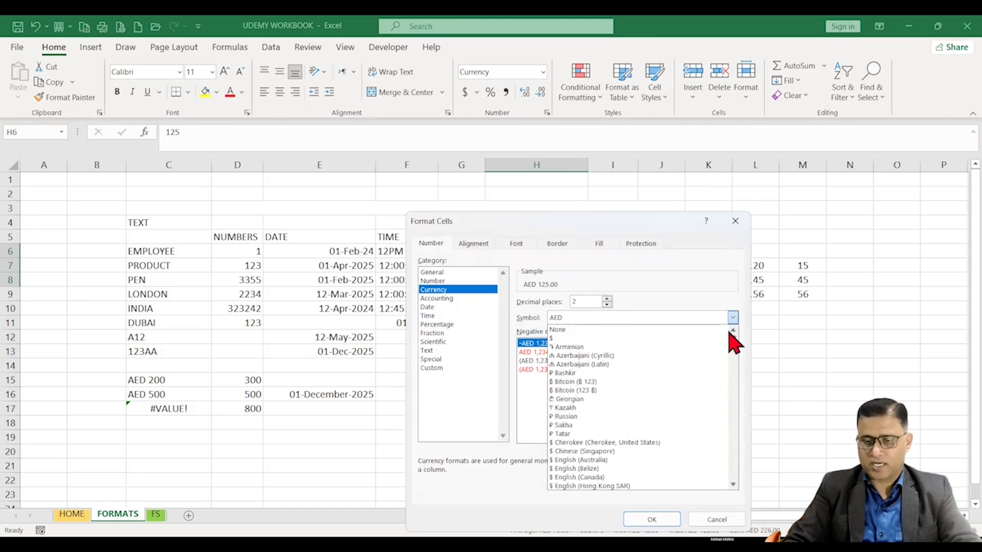
{"action": "left_click", "coordinate": [578, 339]}
{"action": "left_click", "coordinate": [651, 519]}
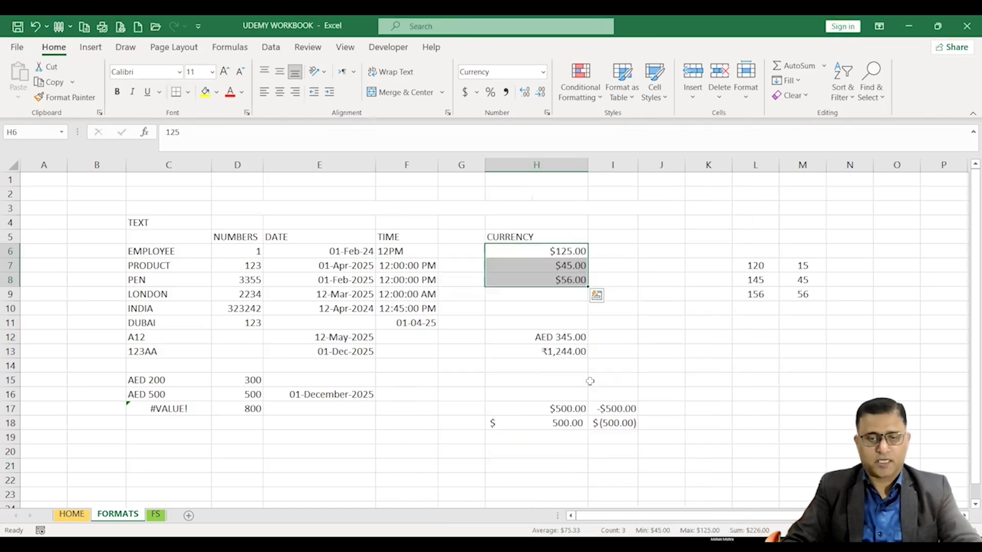
{"action": "left_click", "coordinate": [591, 380]}
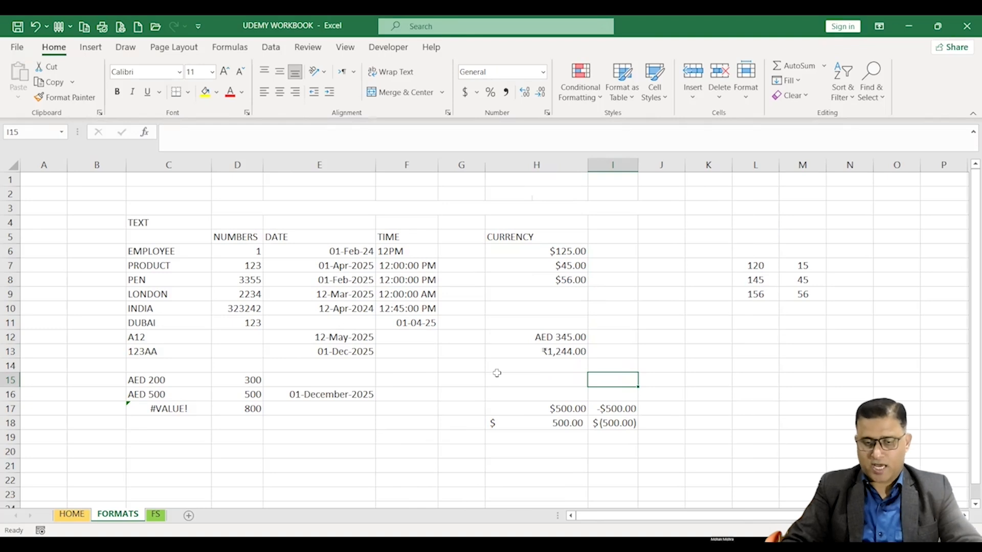
Step: Move the rupee amount from H13 to H14, leaving a blank row below the AED amount
{"action": "left_click_drag", "start_coordinate": [554, 262], "coordinate": [554, 253]}
{"action": "left_click", "coordinate": [551, 338]}
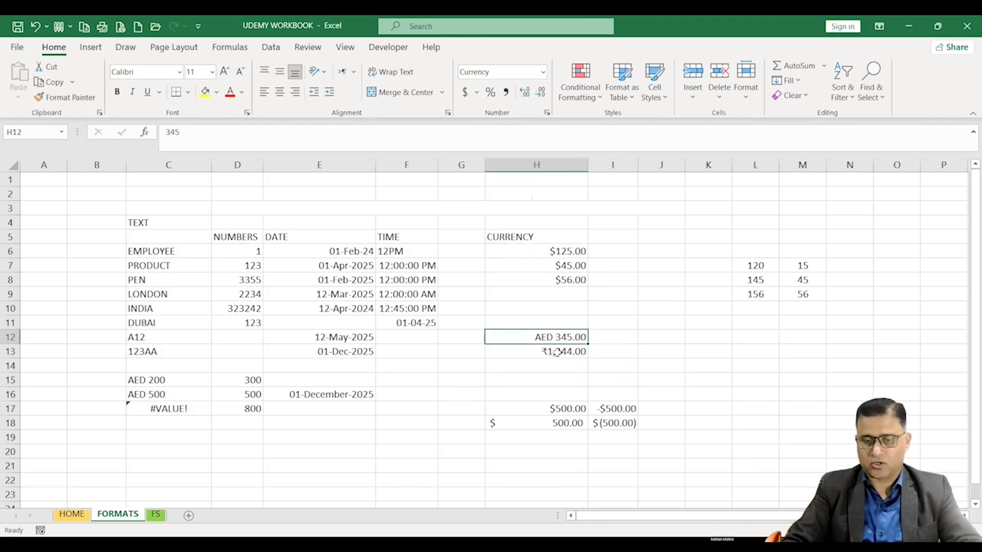
{"action": "left_click", "coordinate": [557, 353]}
{"action": "left_click_drag", "start_coordinate": [562, 359], "coordinate": [565, 367]}
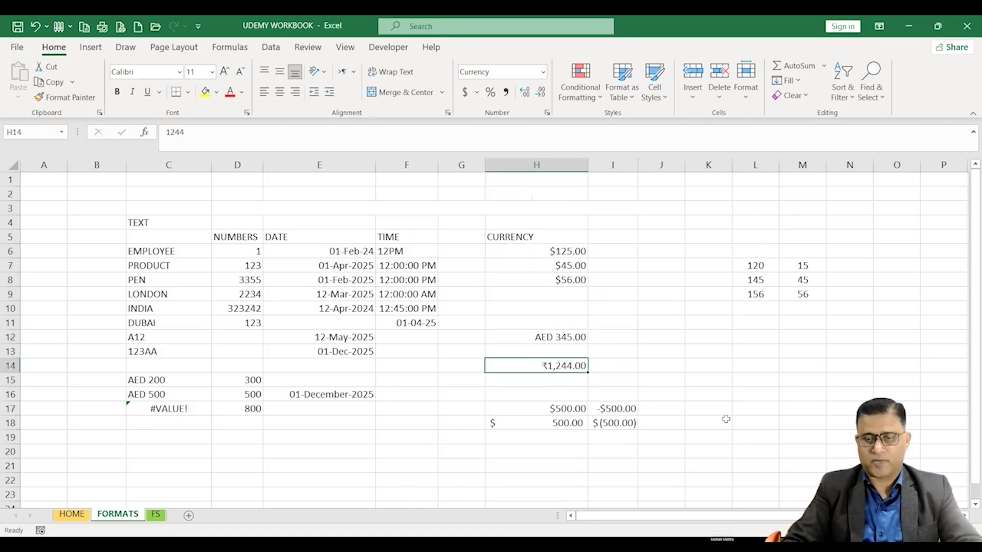
Step: Enter 100 in K16 and fill it down to K18
{"action": "left_click", "coordinate": [707, 398]}
{"action": "type", "text": "100"}
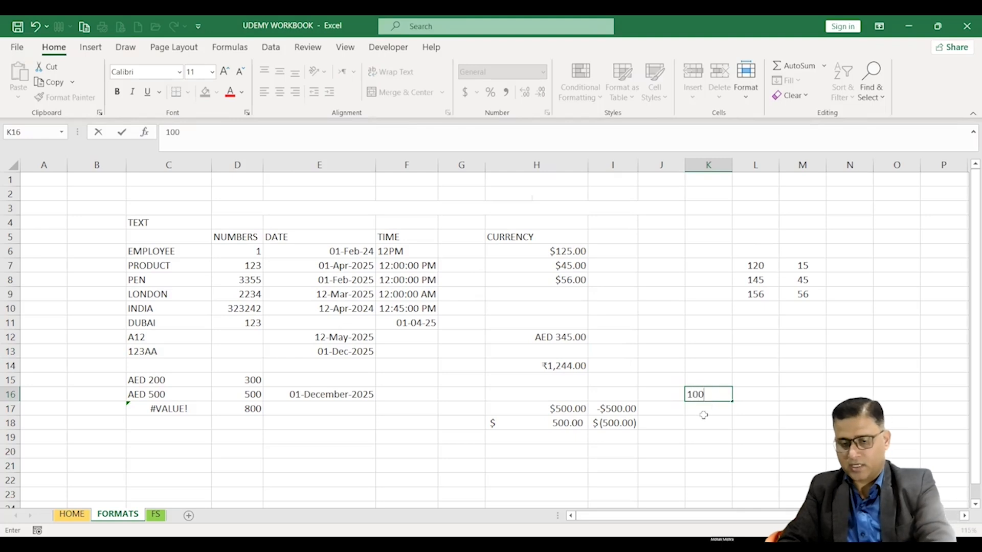
{"action": "left_click", "coordinate": [704, 419]}
{"action": "left_click", "coordinate": [719, 394]}
{"action": "left_click_drag", "start_coordinate": [730, 409], "coordinate": [732, 424]}
{"action": "left_click", "coordinate": [680, 477]}
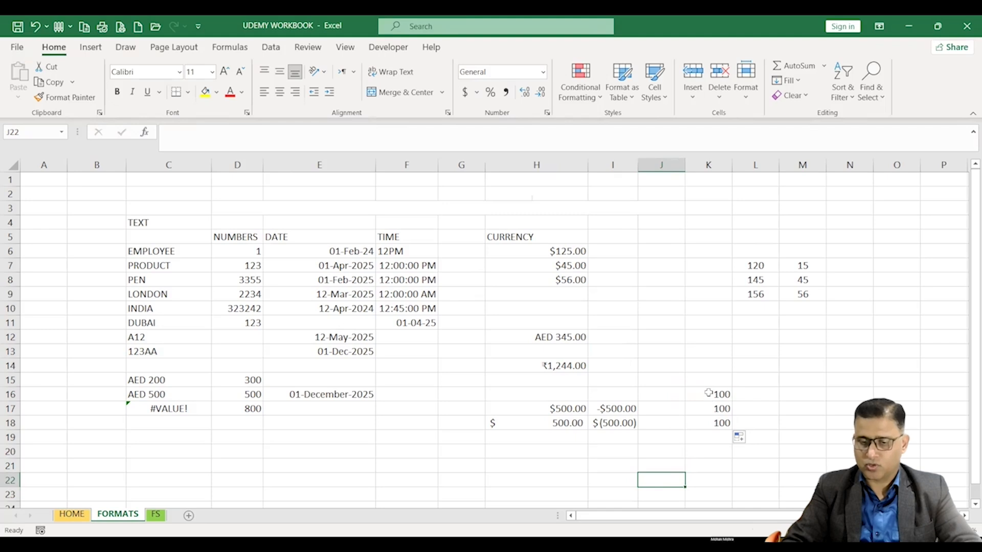
{"action": "left_click_drag", "start_coordinate": [708, 392], "coordinate": [712, 420]}
{"action": "right_click", "coordinate": [713, 420]}
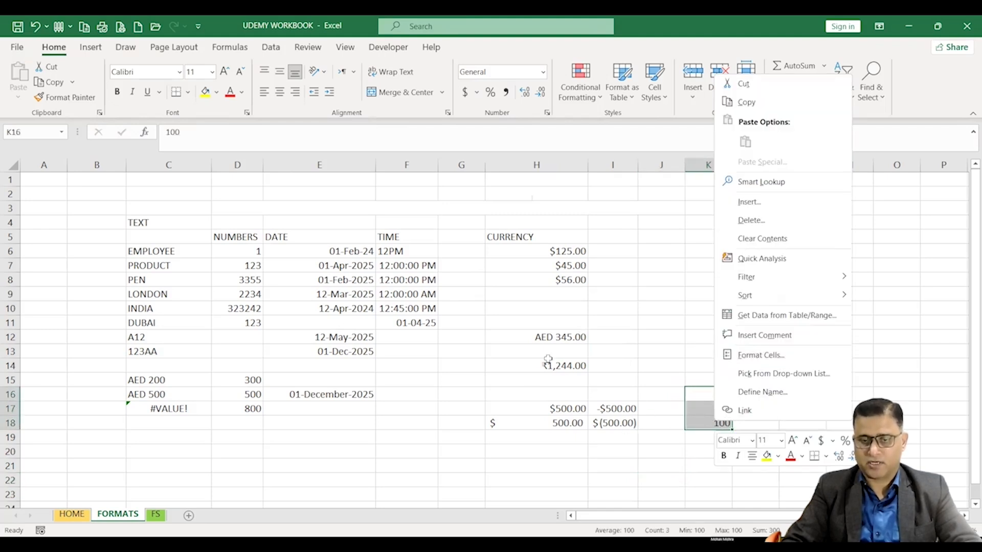
{"action": "key", "text": "Escape"}
Step: Copy the AED currency format of H12 to K16 and widen column K to fit the amount
{"action": "left_click", "coordinate": [562, 334]}
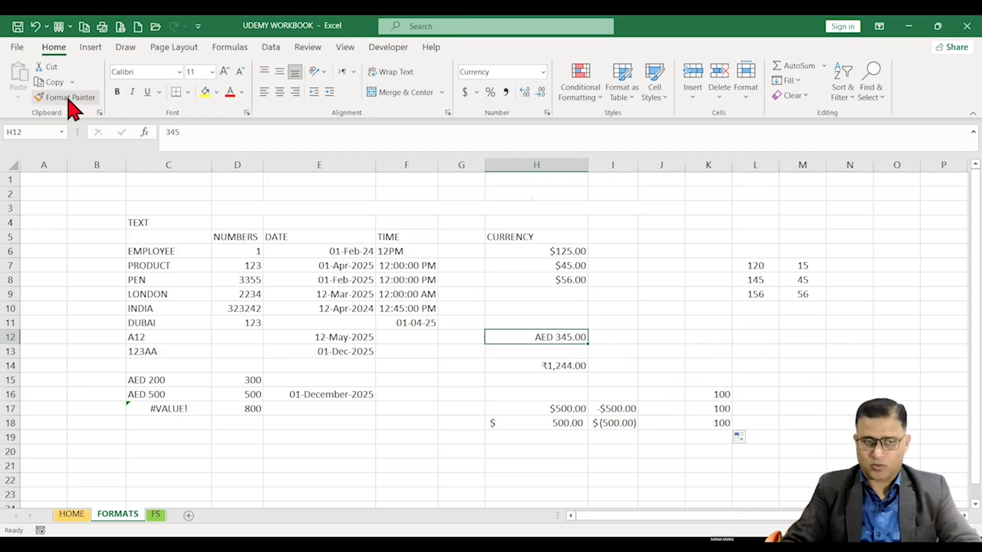
{"action": "left_click", "coordinate": [49, 102]}
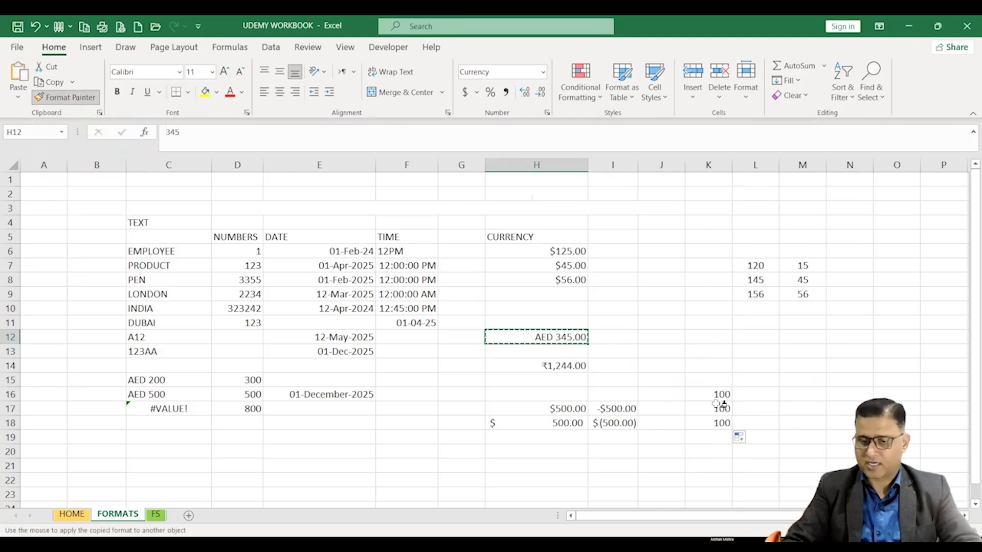
{"action": "left_click", "coordinate": [701, 391]}
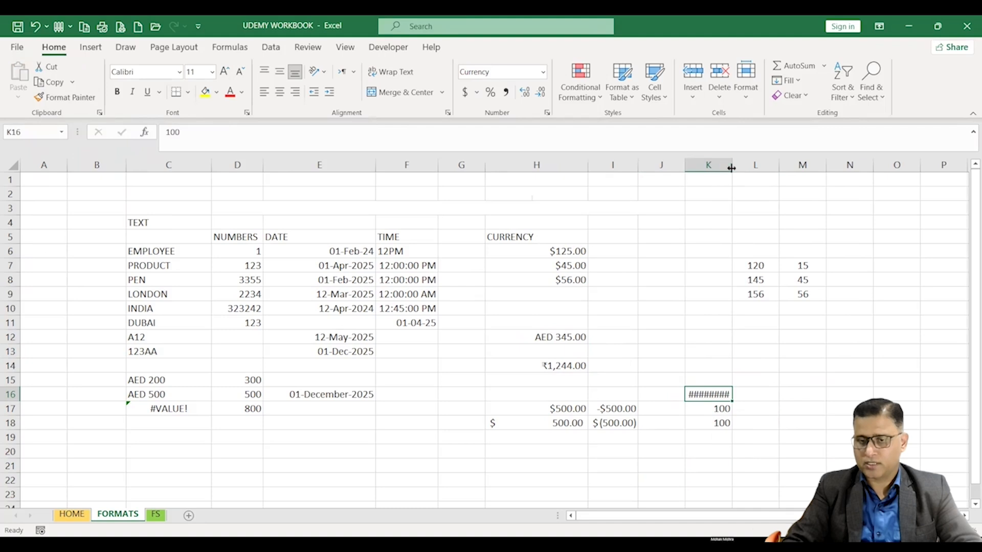
Step: Copy the rupee currency format of H14 to K18
{"action": "left_click", "coordinate": [549, 366]}
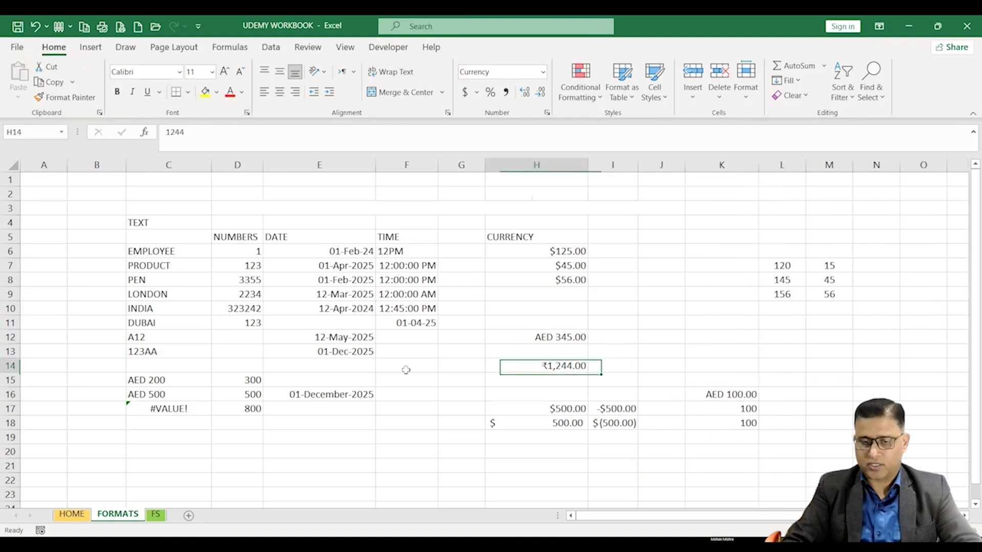
{"action": "left_click", "coordinate": [66, 98]}
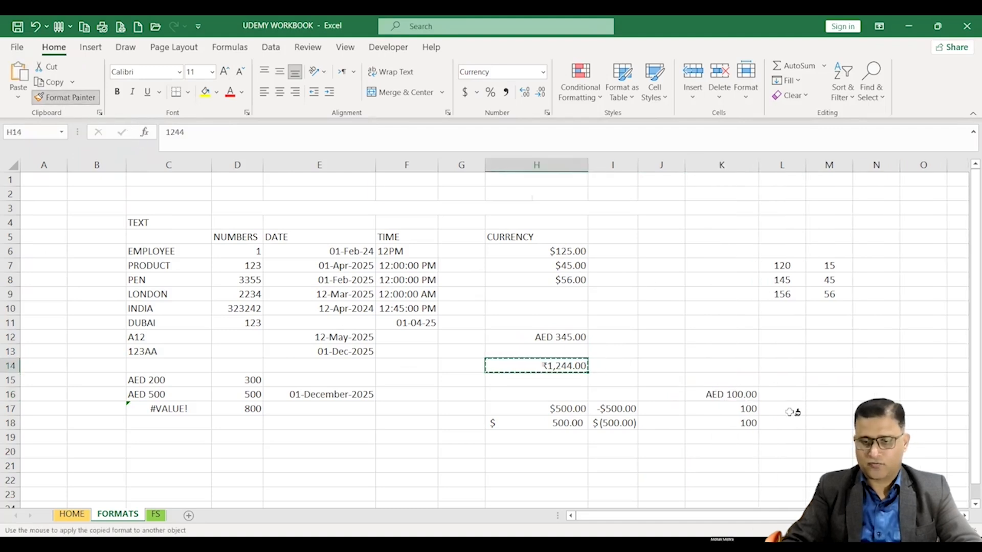
{"action": "left_click", "coordinate": [720, 423]}
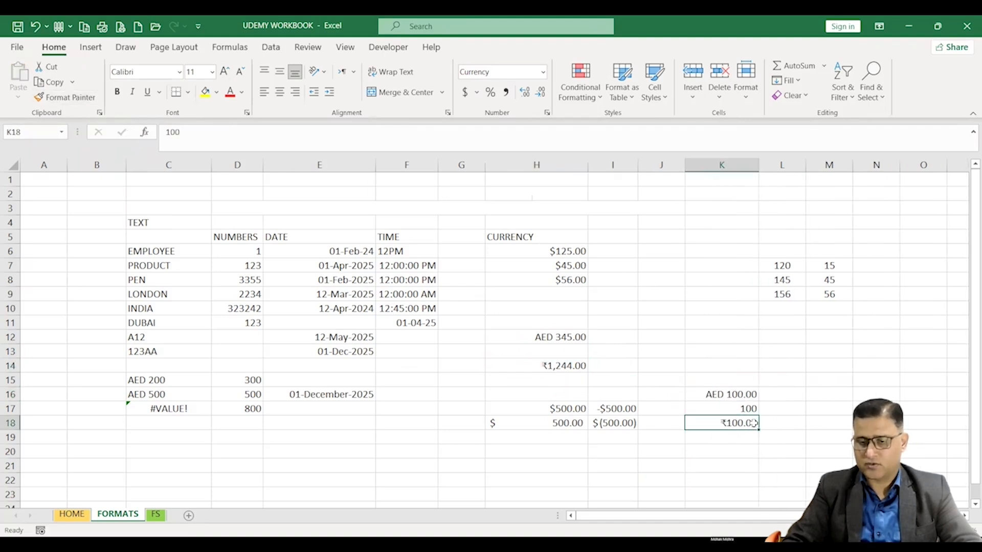
Step: Copy the dollar currency format of H6 to K17 with Format Painter
{"action": "left_click", "coordinate": [552, 253]}
{"action": "left_click", "coordinate": [66, 98]}
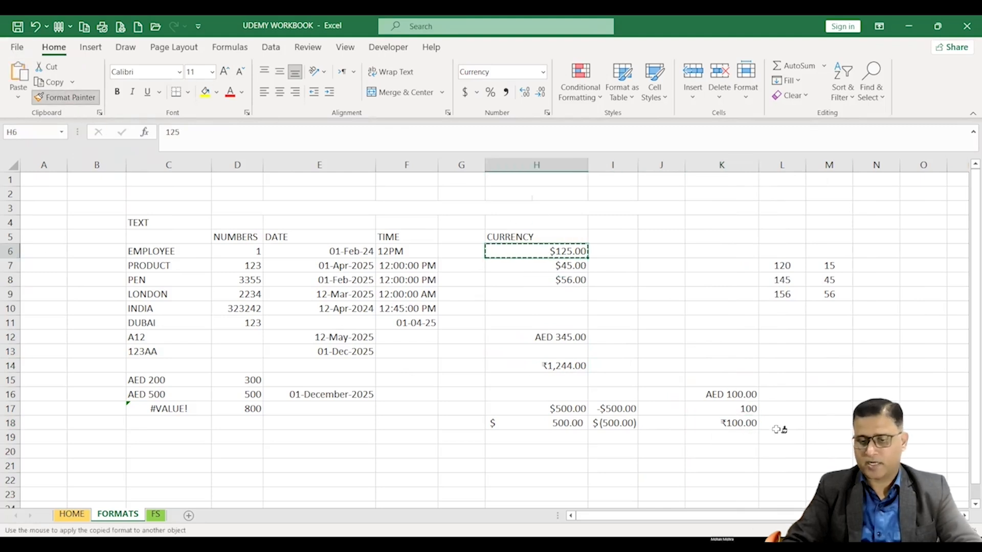
{"action": "left_click", "coordinate": [731, 408]}
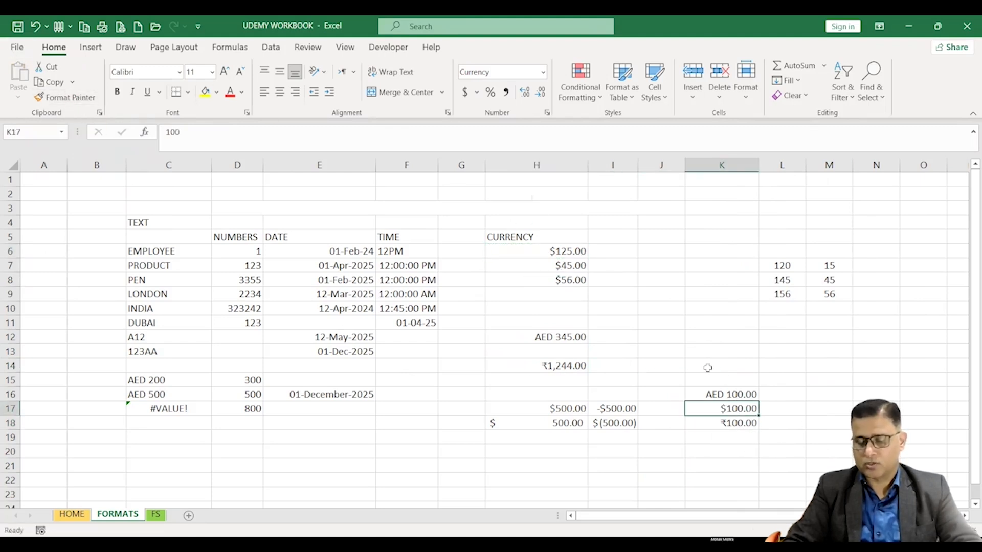
{"action": "left_click", "coordinate": [707, 449]}
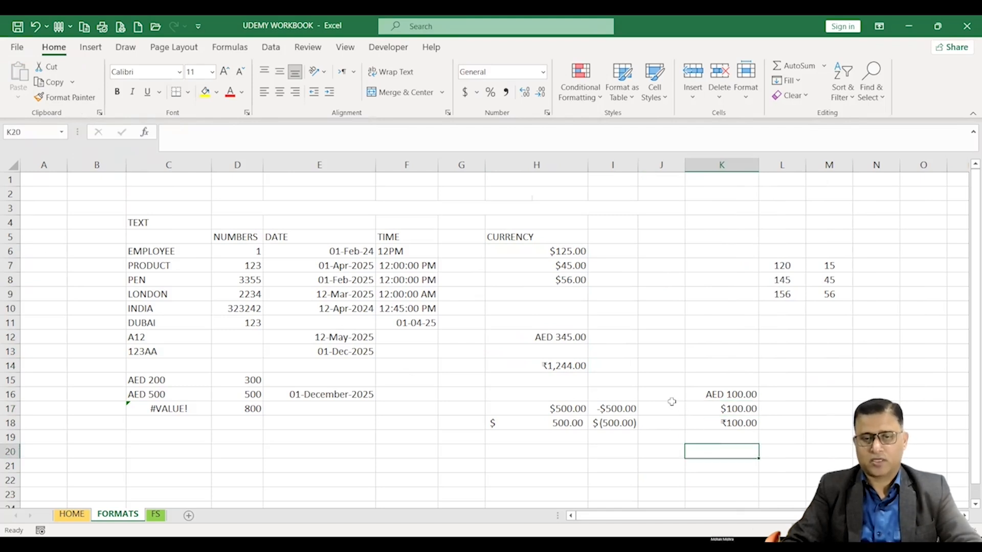
Step: Enter the heading "% PERCENTAGE" in J5 and the value 6% in J6
{"action": "left_click", "coordinate": [655, 236]}
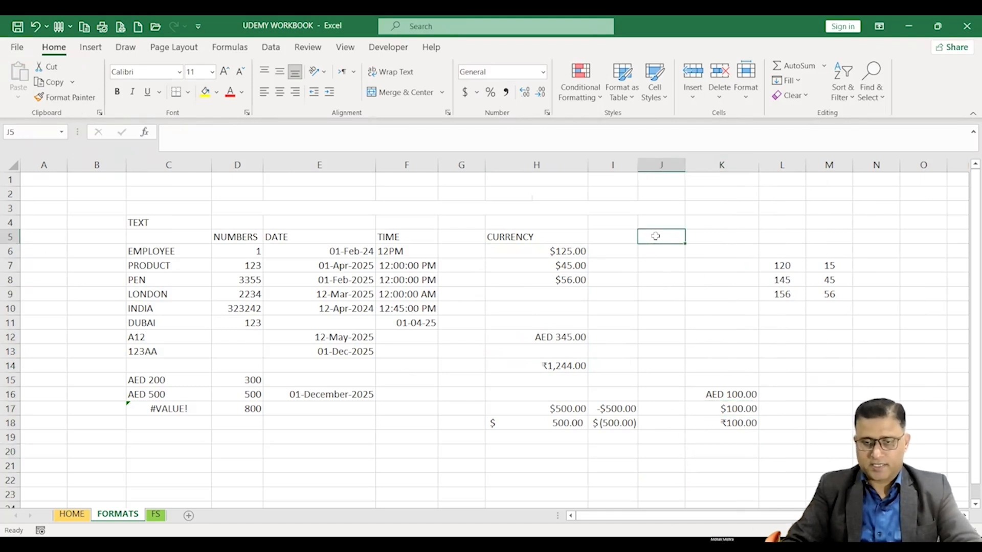
{"action": "type", "text": "% PERCENTAGE"}
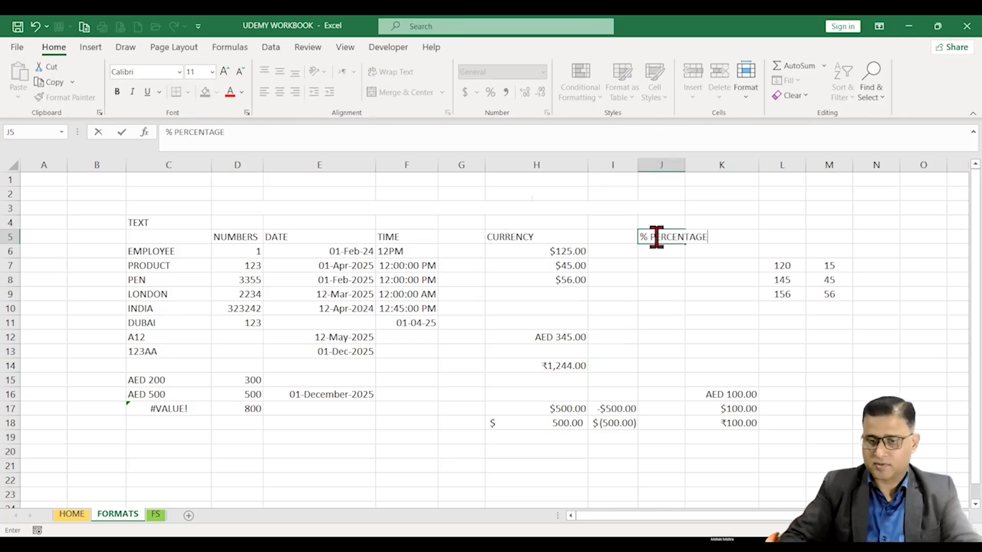
{"action": "left_click", "coordinate": [677, 291]}
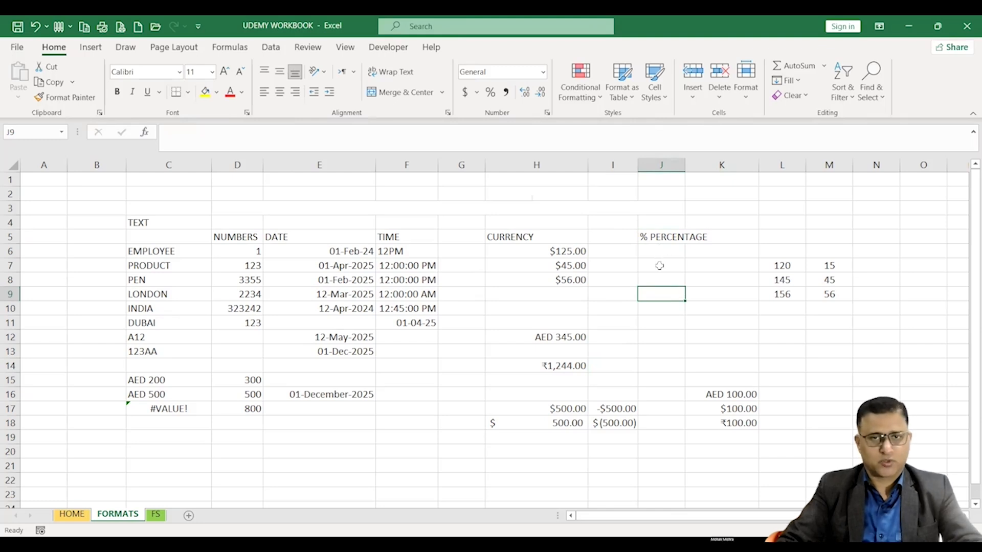
{"action": "left_click", "coordinate": [659, 266]}
{"action": "left_click", "coordinate": [659, 252]}
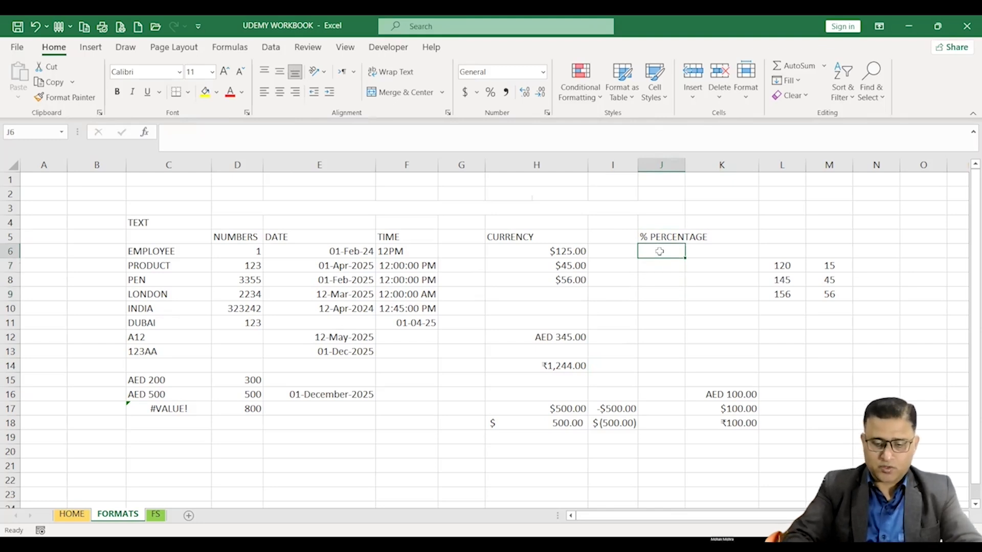
{"action": "type", "text": "6"}
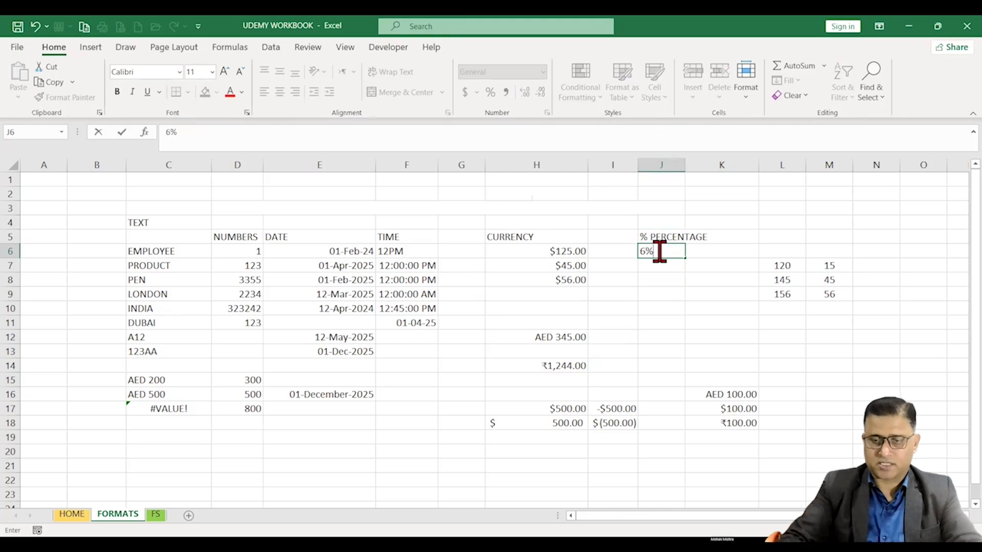
{"action": "left_click", "coordinate": [676, 276]}
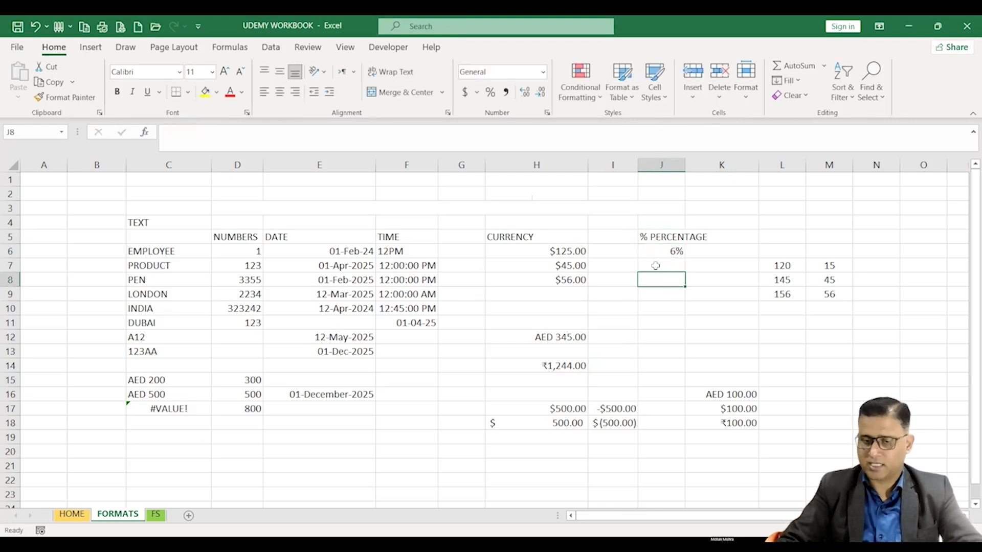
Step: Enter the plain numbers 34, 56, 78 and 23 in cells J7 to J10
{"action": "left_click", "coordinate": [654, 265]}
{"action": "type", "text": "34"}
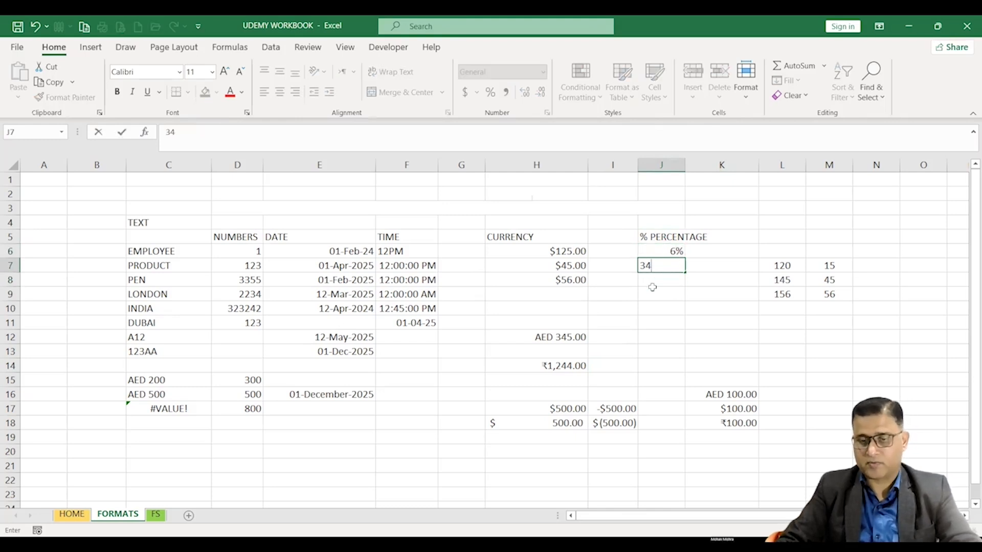
{"action": "left_click", "coordinate": [654, 289]}
{"action": "left_click", "coordinate": [659, 276]}
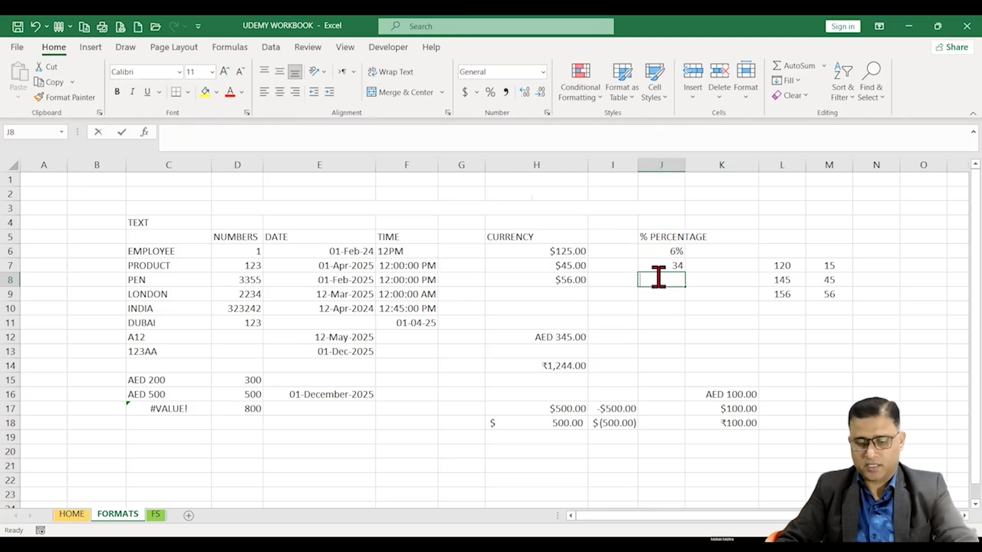
{"action": "type", "text": "56"}
{"action": "left_click", "coordinate": [657, 291]}
{"action": "type", "text": "78"}
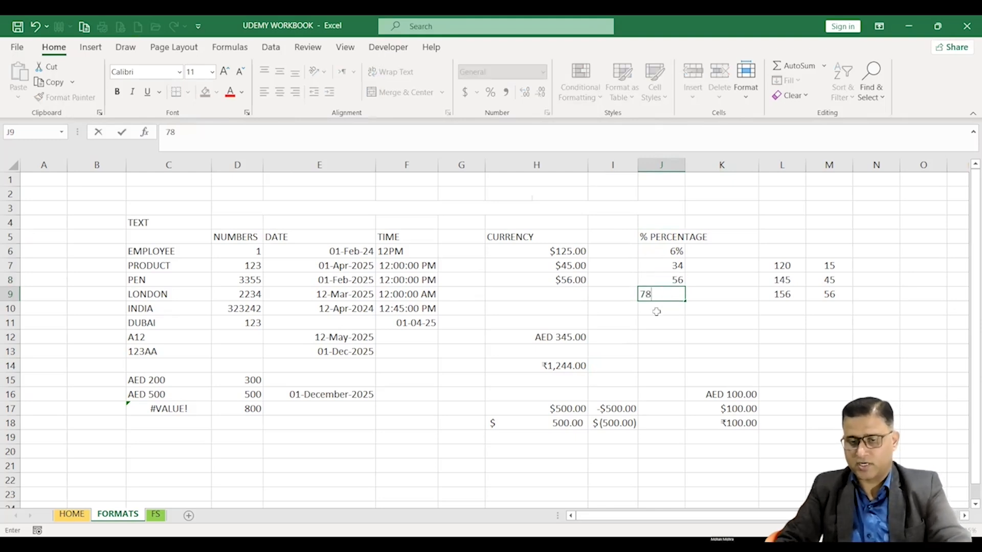
{"action": "left_click", "coordinate": [654, 309]}
{"action": "type", "text": "23"}
{"action": "left_click", "coordinate": [655, 321]}
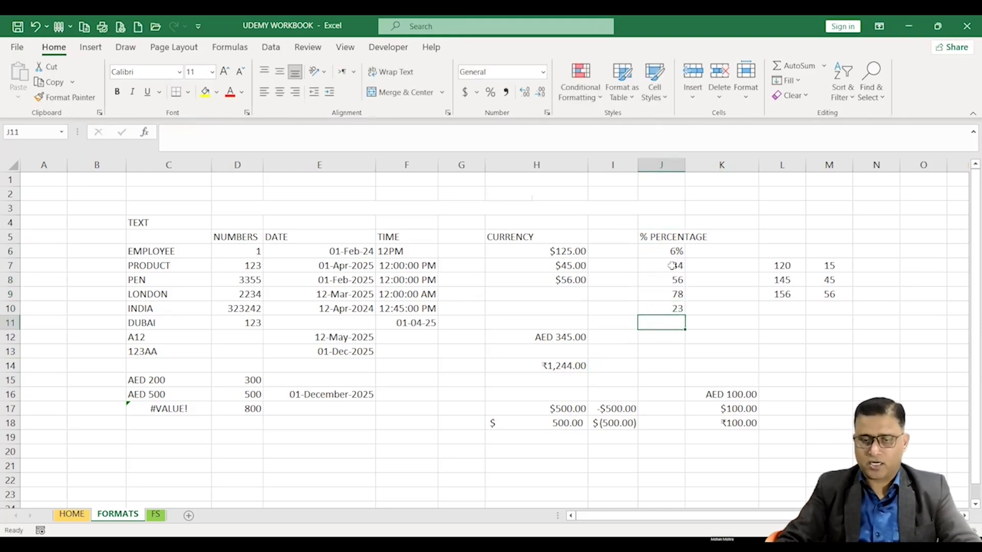
Step: Apply the Percent Style to the numbers in J7:J10
{"action": "left_click_drag", "start_coordinate": [671, 266], "coordinate": [673, 311]}
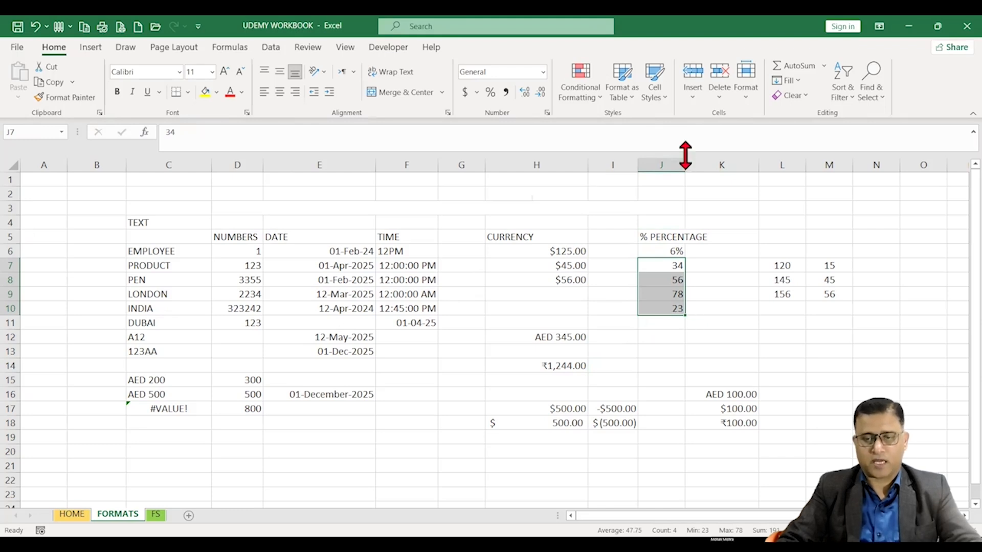
{"action": "key", "text": "F2"}
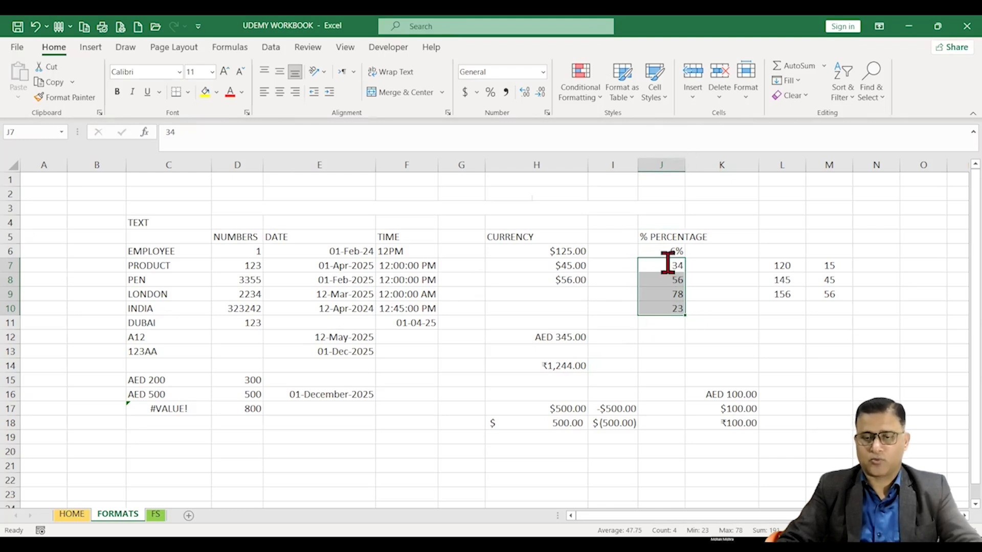
{"action": "left_click", "coordinate": [675, 297]}
{"action": "left_click", "coordinate": [724, 263]}
{"action": "left_click_drag", "start_coordinate": [665, 267], "coordinate": [669, 305]}
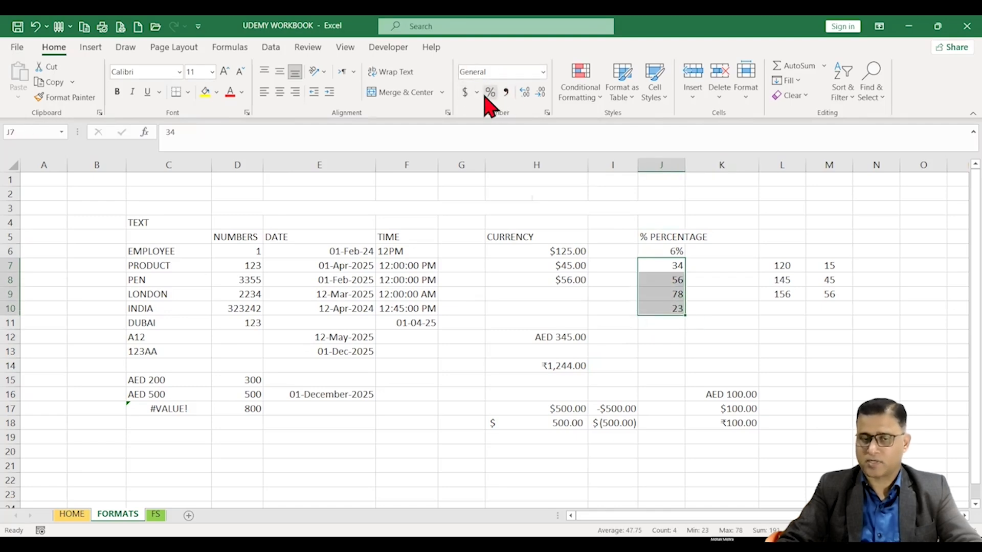
{"action": "left_click", "coordinate": [543, 73]}
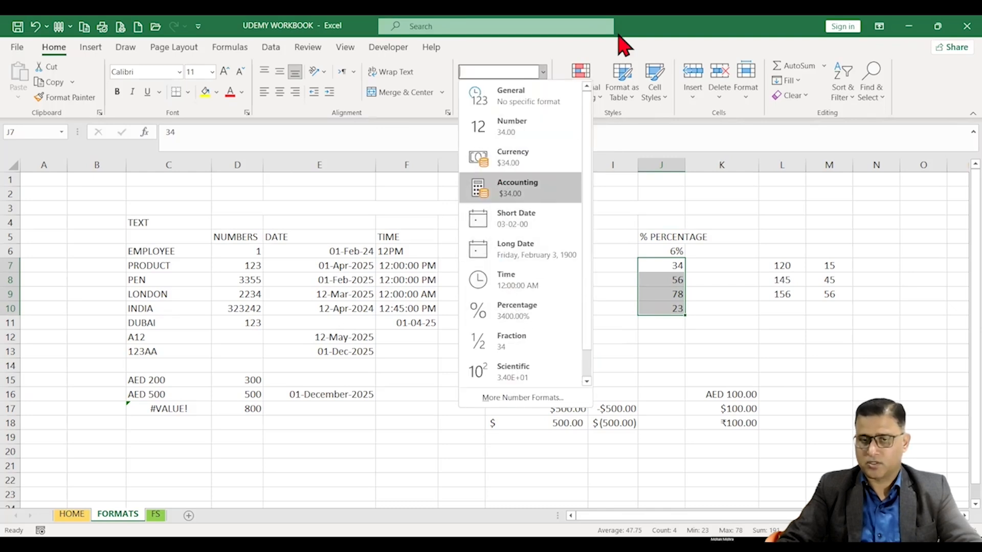
{"action": "left_click", "coordinate": [662, 19]}
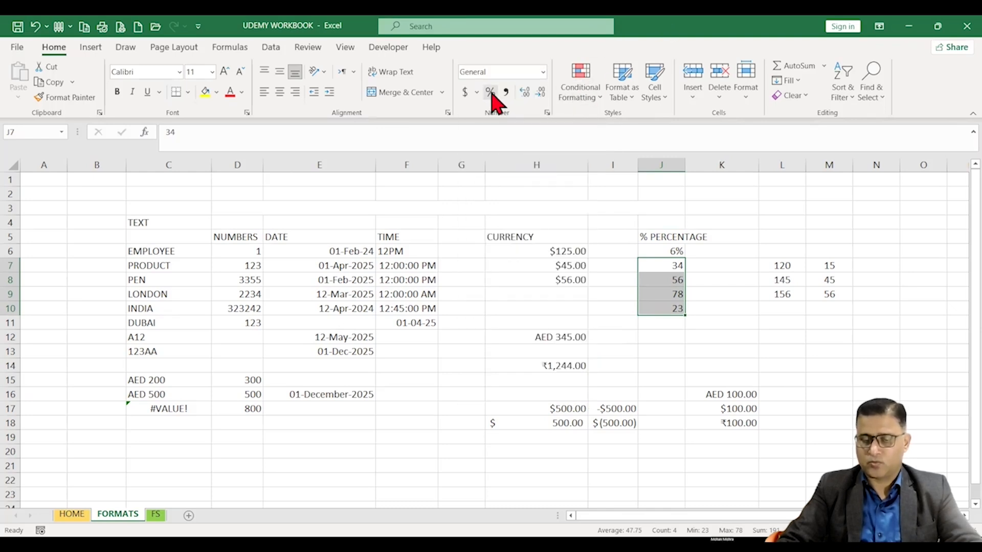
{"action": "left_click", "coordinate": [491, 93]}
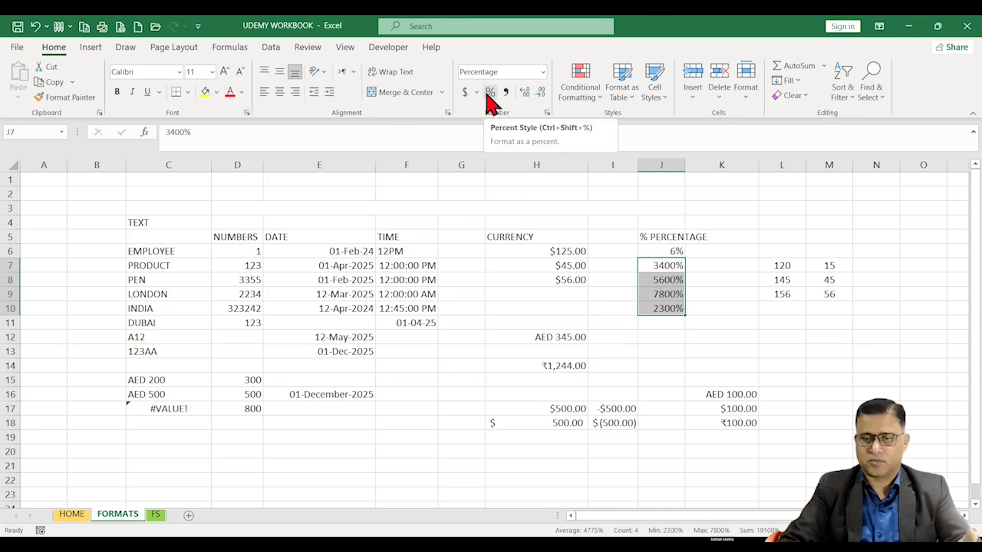
Step: Apply the Percent Style to the empty cells J12:J15
{"action": "left_click", "coordinate": [662, 336]}
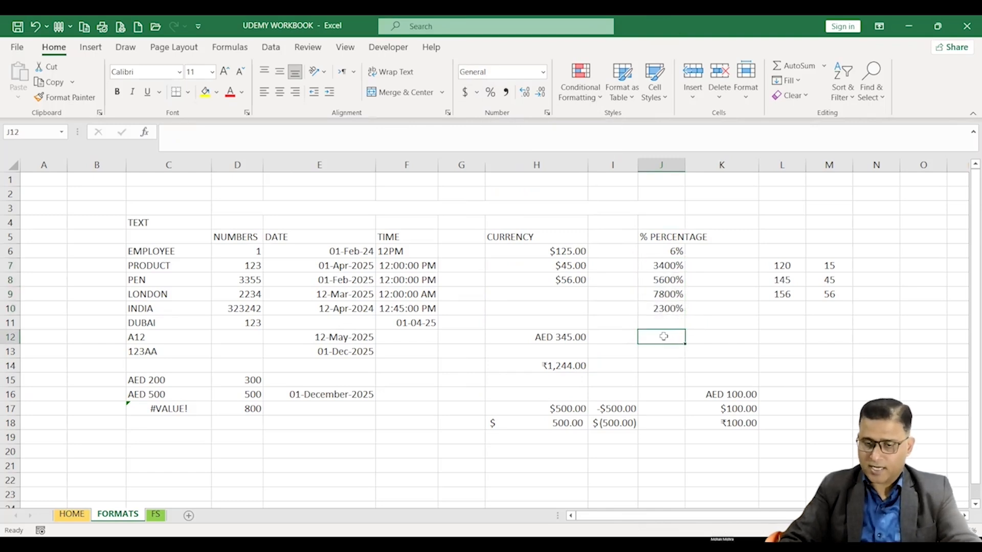
{"action": "left_click_drag", "start_coordinate": [663, 336], "coordinate": [670, 381]}
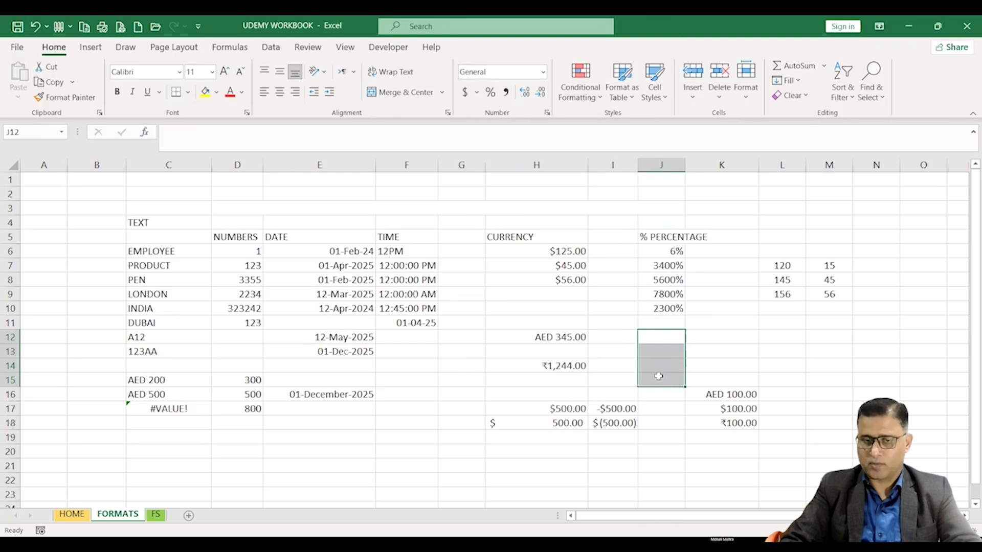
{"action": "left_click", "coordinate": [491, 92]}
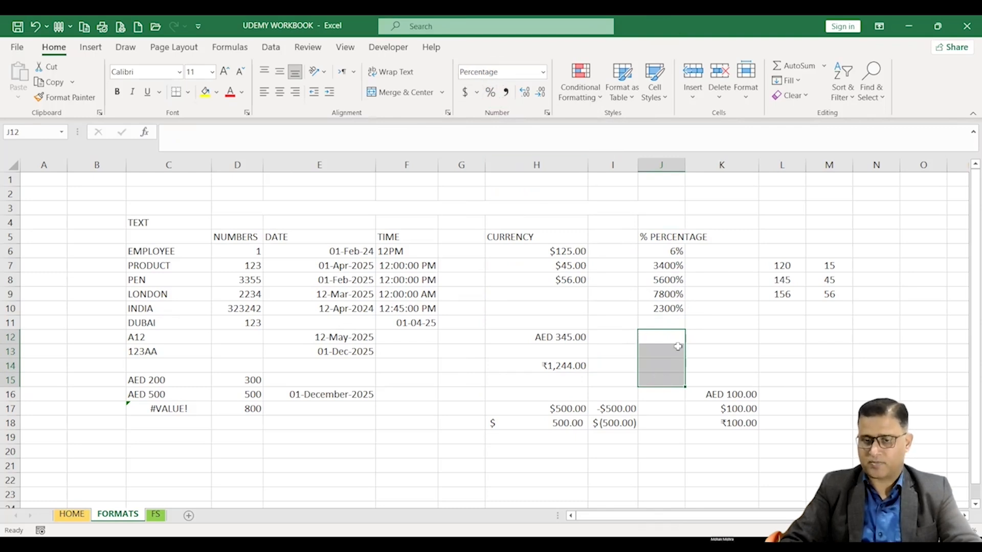
Step: Enter 45%, 24% and 65% in the preformatted cells J12 to J14
{"action": "left_click", "coordinate": [655, 336]}
{"action": "type", "text": "45"}
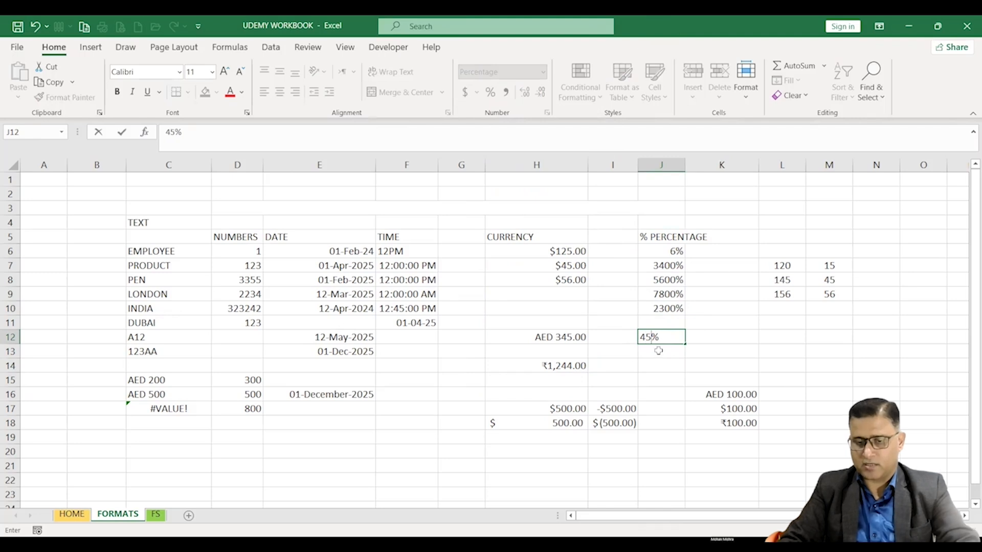
{"action": "key", "text": "Return"}
{"action": "type", "text": "24"}
{"action": "key", "text": "Return"}
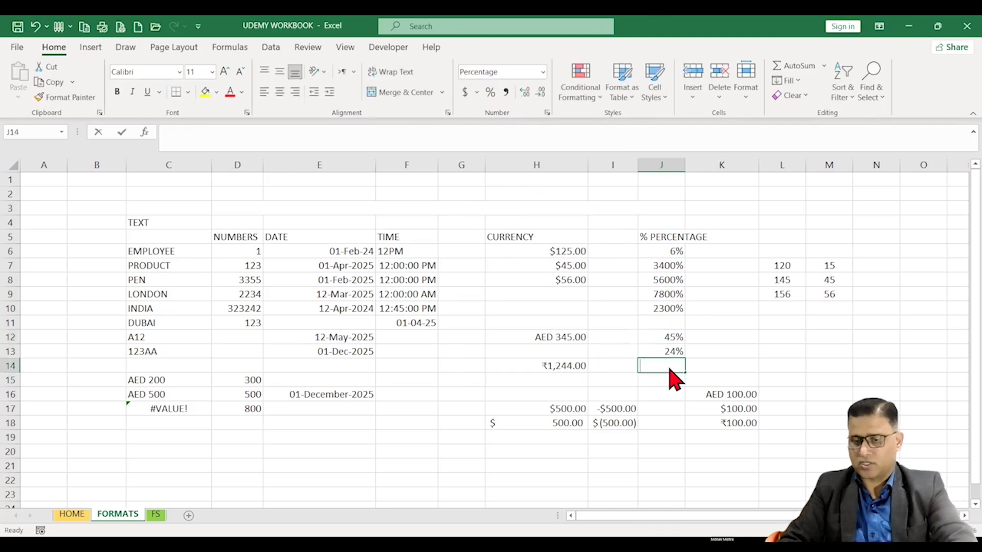
{"action": "type", "text": "65"}
{"action": "key", "text": "Return"}
{"action": "key", "text": "Return"}
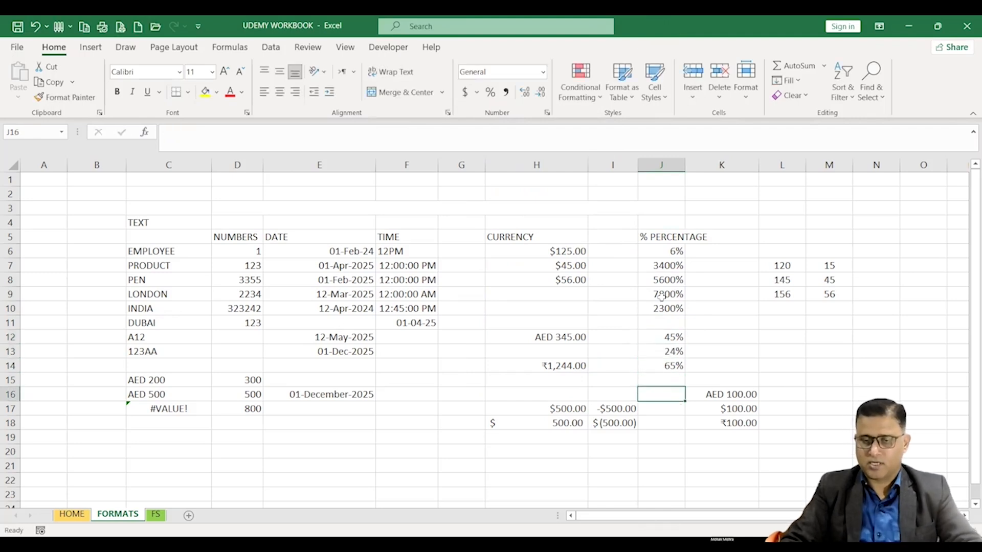
Step: Copy the percentages in J7:J10 and paste them starting at L11
{"action": "left_click_drag", "start_coordinate": [661, 262], "coordinate": [664, 309]}
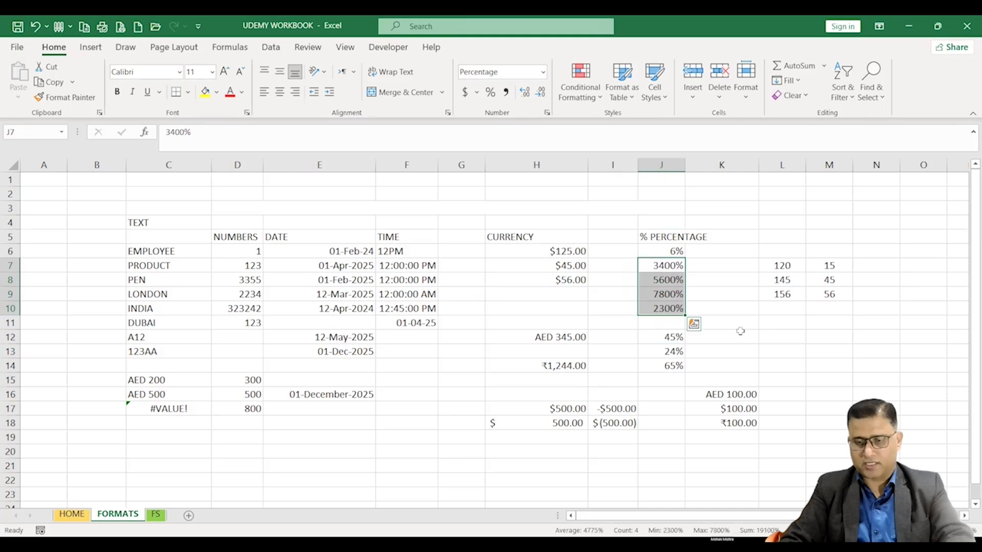
{"action": "key", "text": "ctrl+c"}
{"action": "left_click", "coordinate": [786, 318]}
{"action": "key", "text": "ctrl+v"}
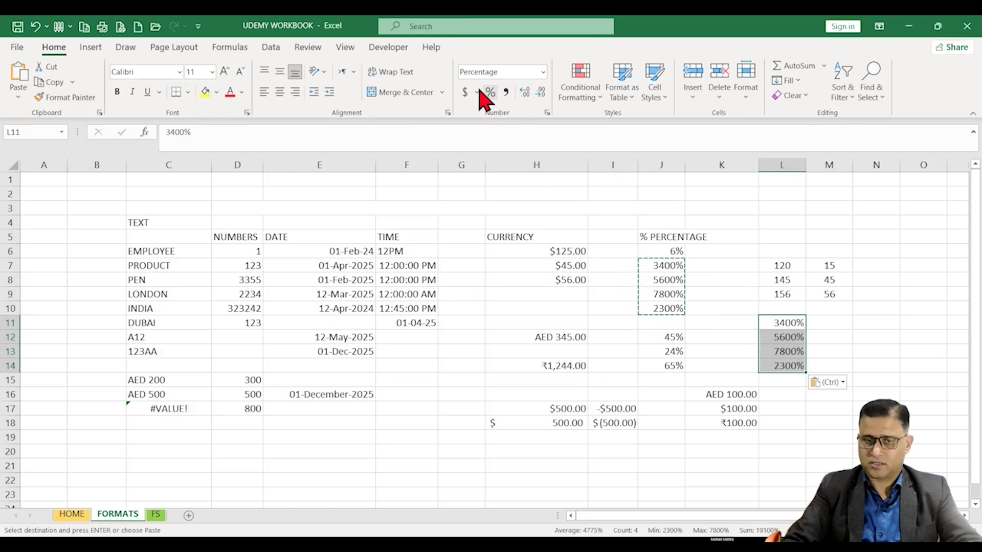
Step: Enter the formula =L11/100 in M11 and fill it down to M14
{"action": "left_click", "coordinate": [833, 319]}
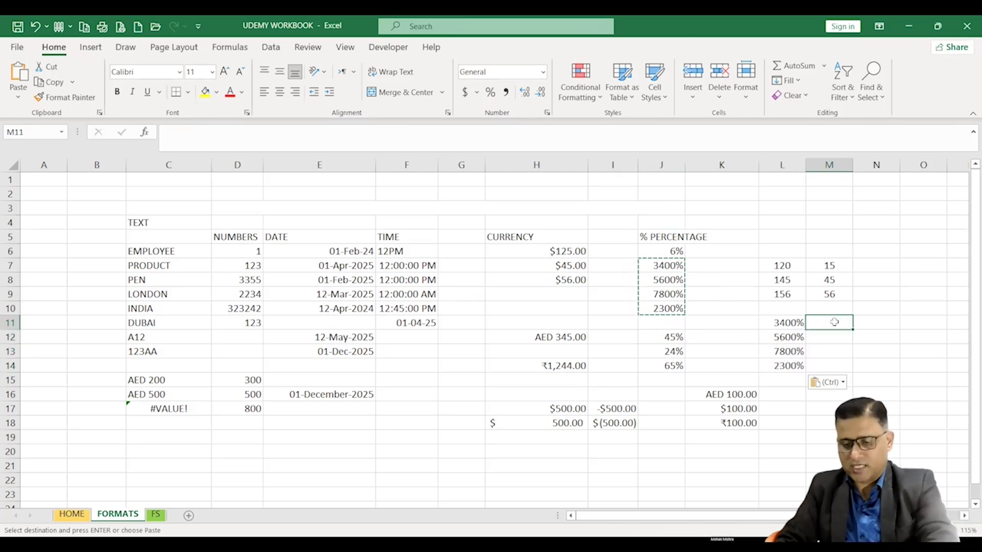
{"action": "type", "text": "="}
{"action": "left_click", "coordinate": [784, 323]}
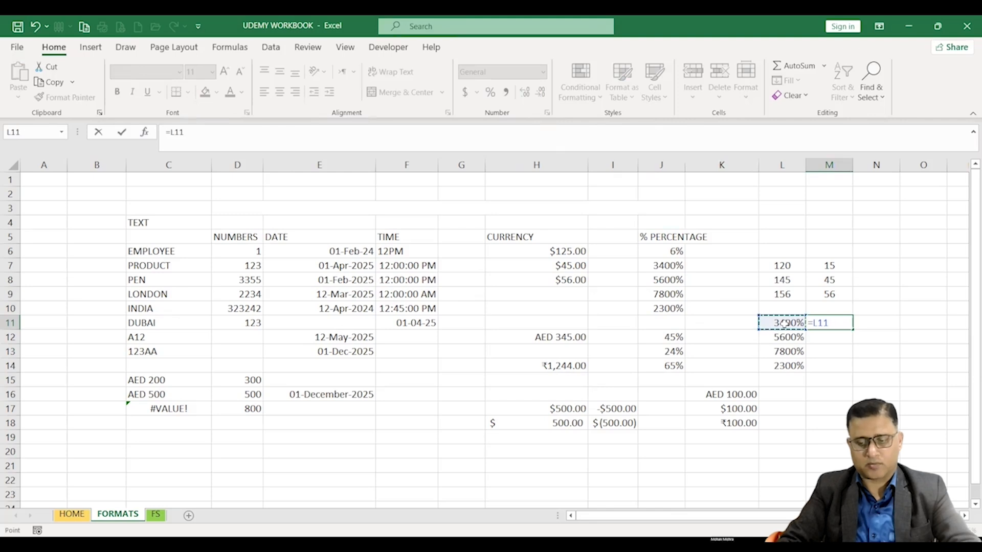
{"action": "type", "text": "/100"}
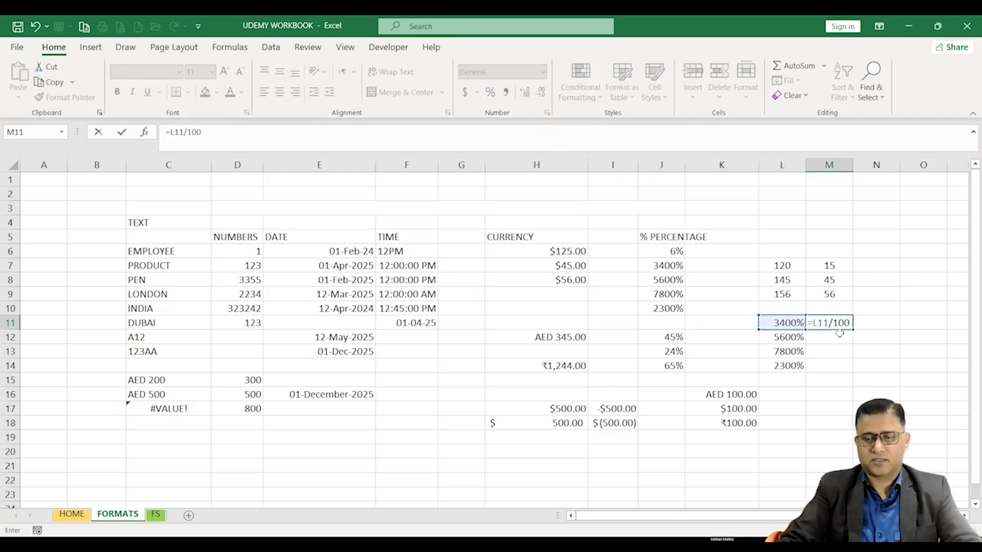
{"action": "key", "text": "Return"}
{"action": "left_click", "coordinate": [839, 322]}
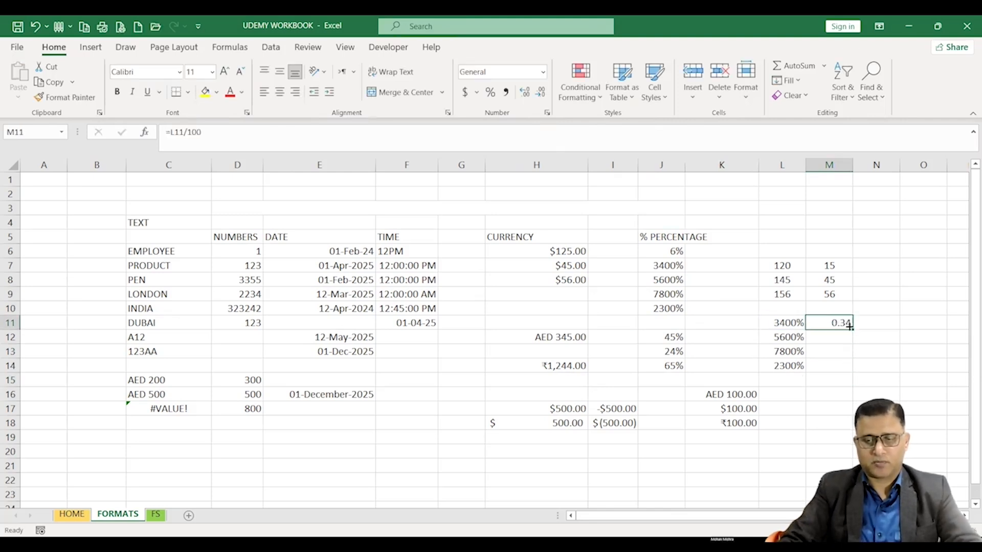
{"action": "left_click_drag", "start_coordinate": [852, 329], "coordinate": [854, 373]}
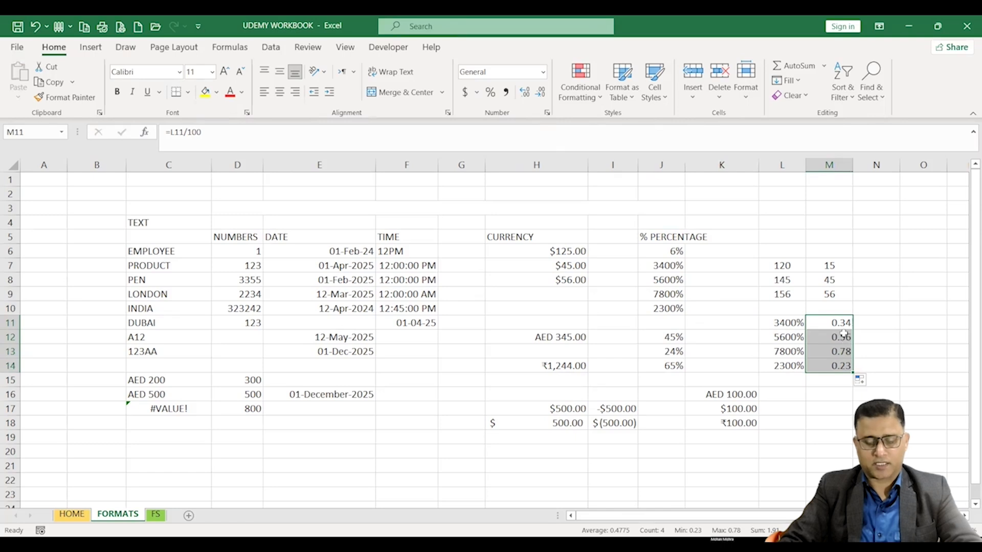
Step: Copy the divided results in M11:M14 and paste them over the percentages in L11:L14
{"action": "key", "text": "ctrl+c"}
{"action": "left_click_drag", "start_coordinate": [782, 323], "coordinate": [782, 364]}
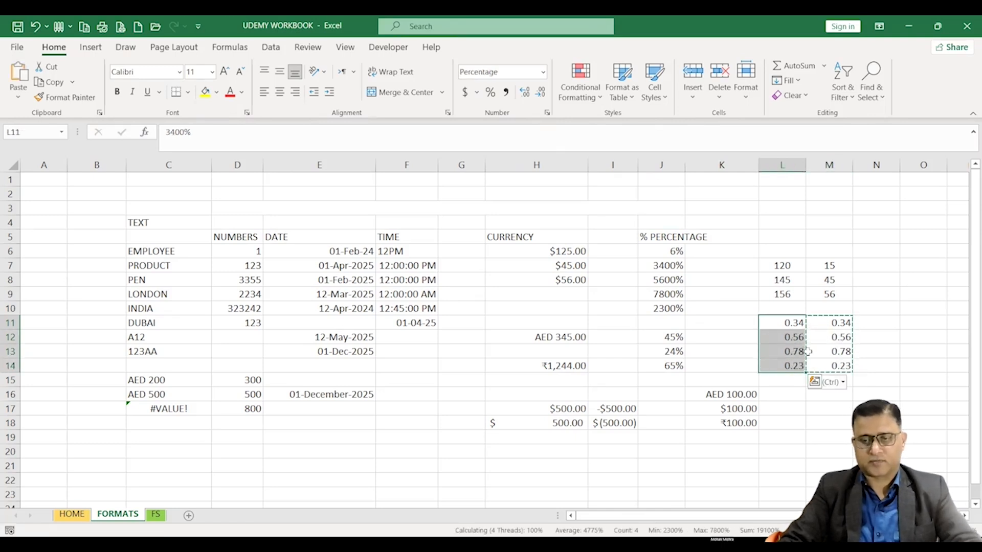
{"action": "key", "text": "ctrl+v"}
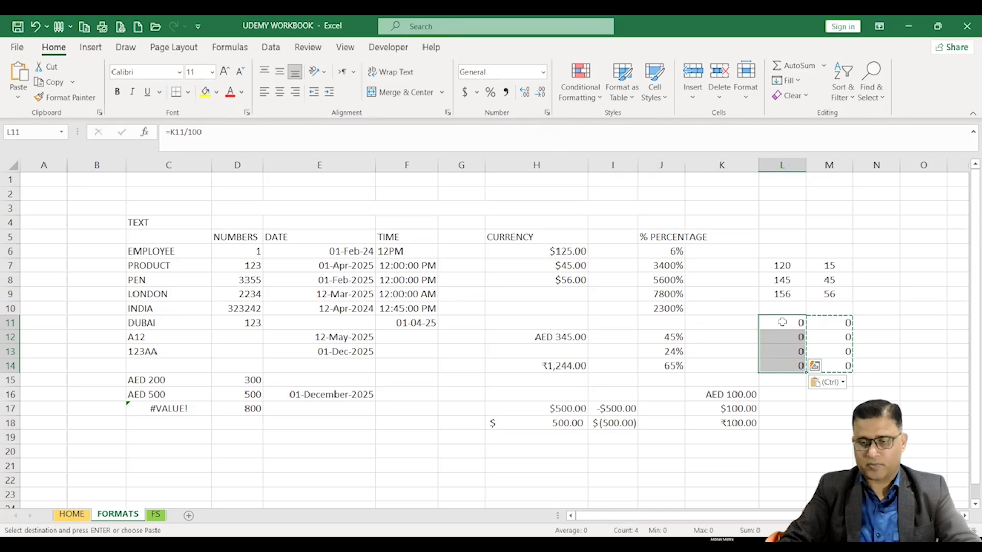
{"action": "left_click", "coordinate": [836, 326]}
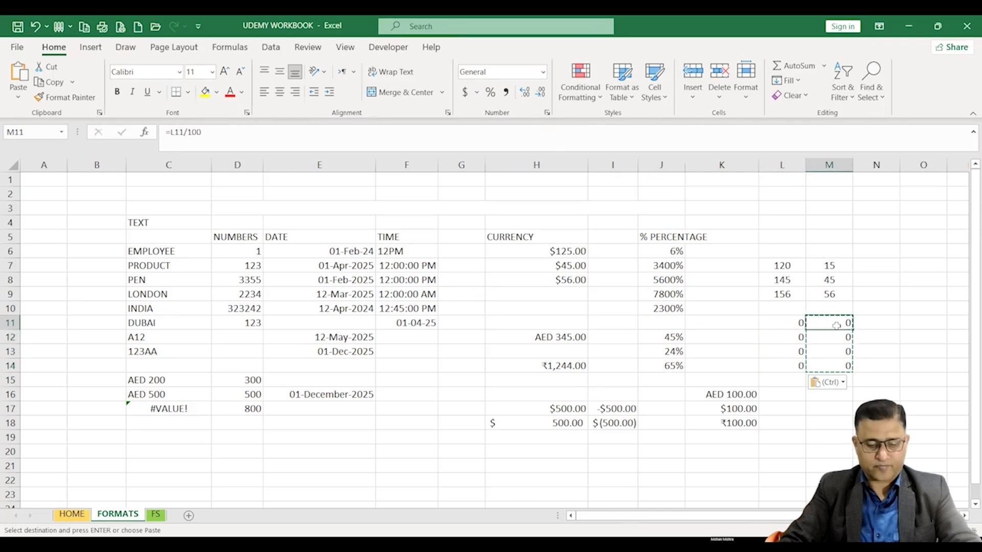
Step: Undo the paste of the divided results over the percentages in L11:L14
{"action": "key", "text": "ctrl+z"}
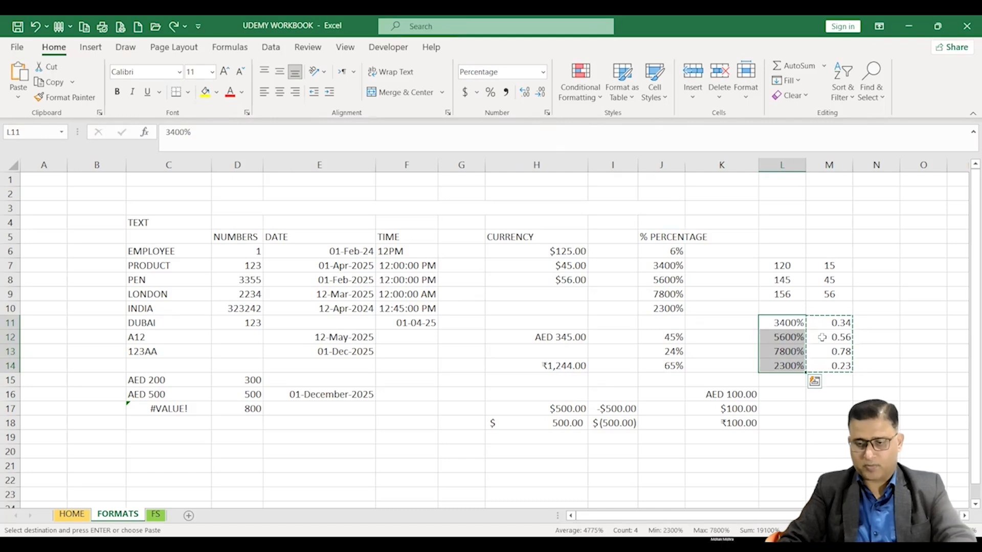
{"action": "key", "text": "ctrl+c"}
{"action": "left_click", "coordinate": [779, 322]}
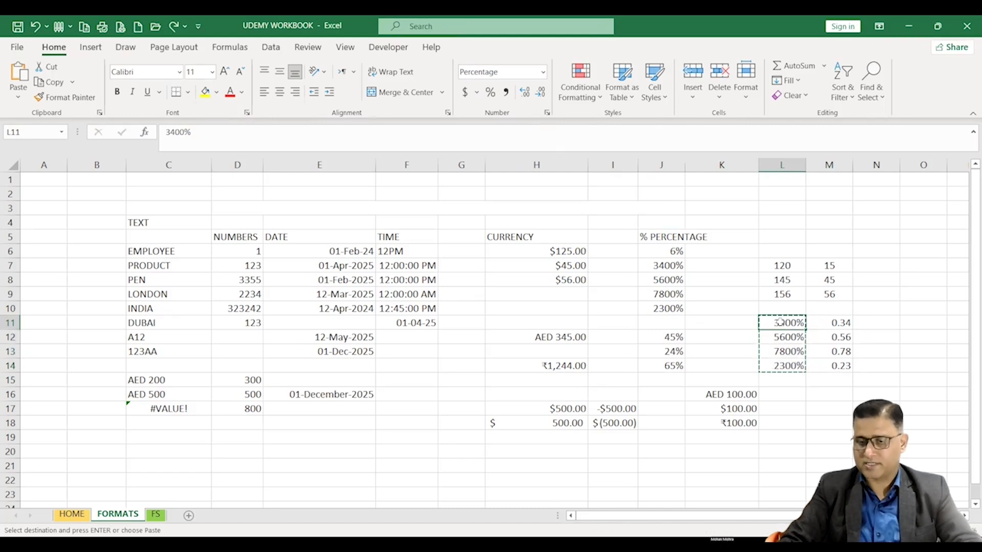
{"action": "key", "text": "ctrl+v"}
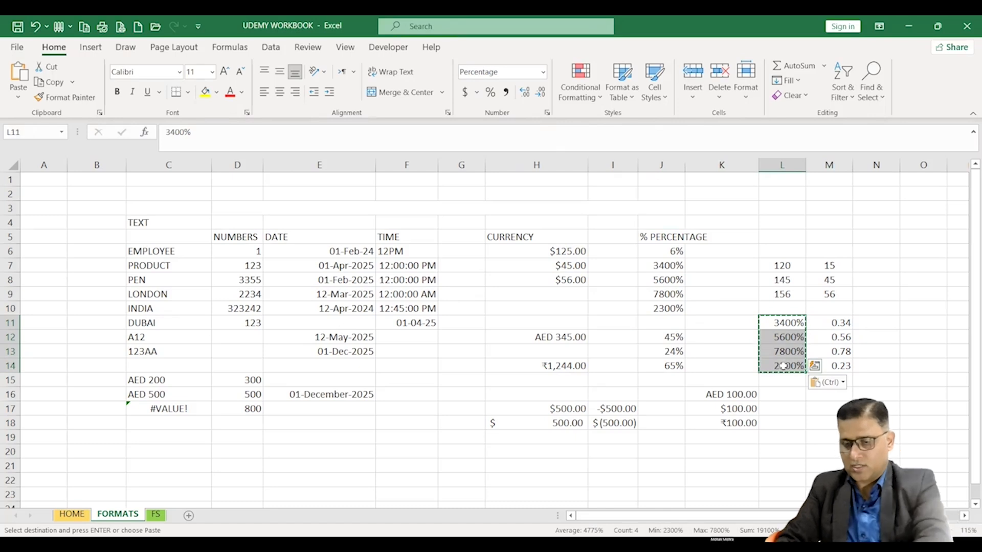
{"action": "key", "text": "Delete"}
{"action": "key", "text": "ctrl+z"}
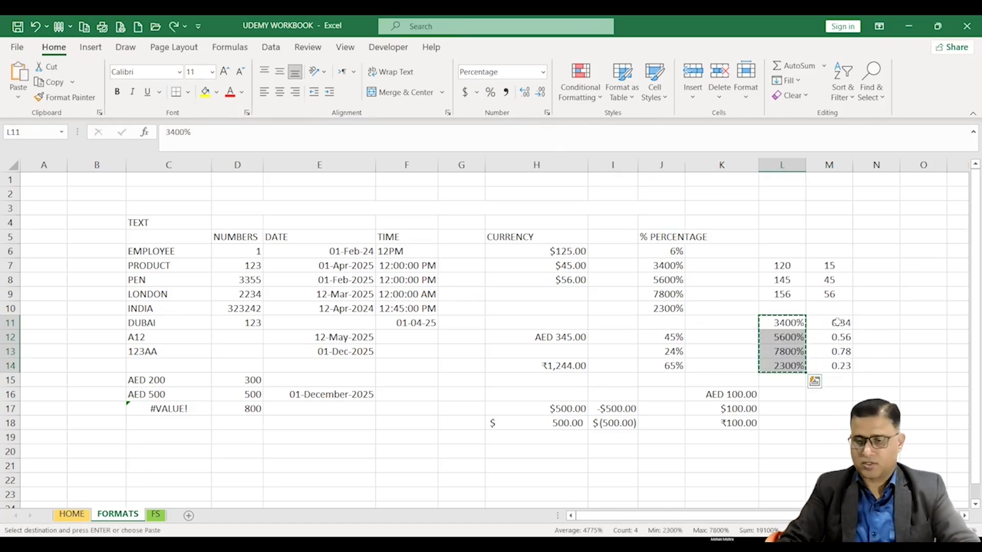
{"action": "key", "text": "ctrl+c"}
Step: Format the divided results in M11:M14 as percentages
{"action": "left_click_drag", "start_coordinate": [834, 323], "coordinate": [831, 366]}
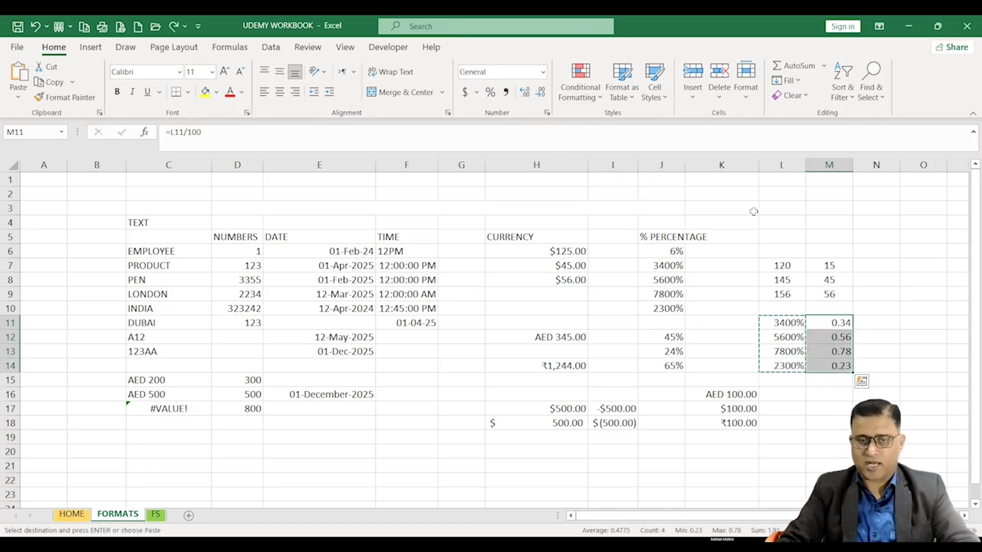
{"action": "left_click", "coordinate": [491, 93]}
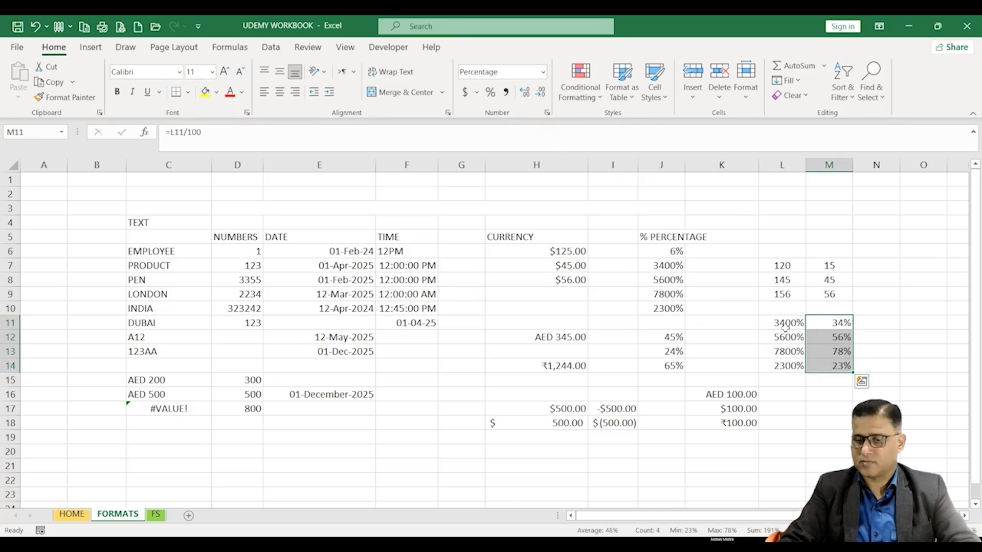
Step: Try deleting the source percentages in L11:L14 that the formulas depend on, and undo the deletion
{"action": "left_click_drag", "start_coordinate": [781, 321], "coordinate": [781, 364]}
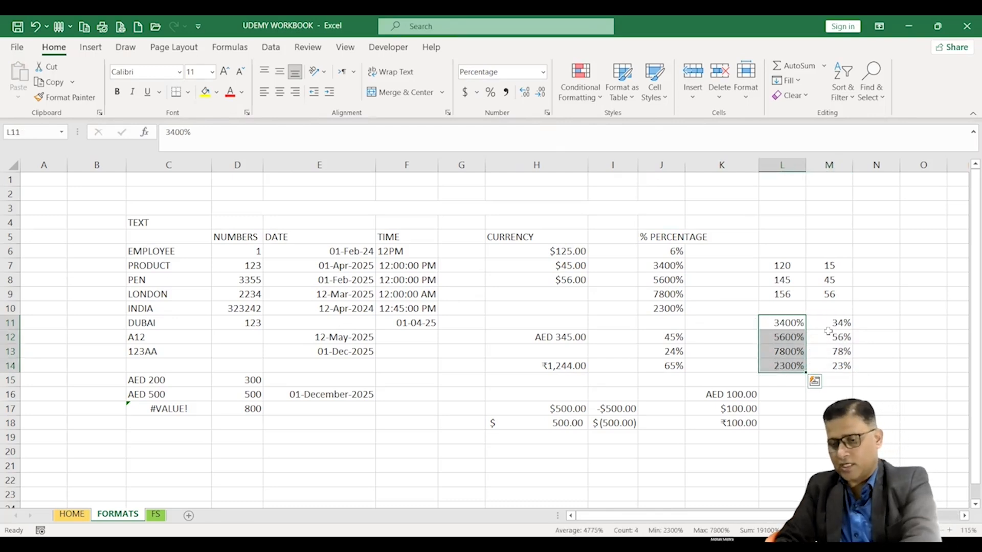
{"action": "key", "text": "Delete"}
{"action": "left_click_drag", "start_coordinate": [838, 323], "coordinate": [835, 365]}
{"action": "key", "text": "ctrl+z"}
Step: Copy M11:M14, paste the results as values only starting at M16, and clear the original cells L11:M14
{"action": "key", "text": "ctrl+c"}
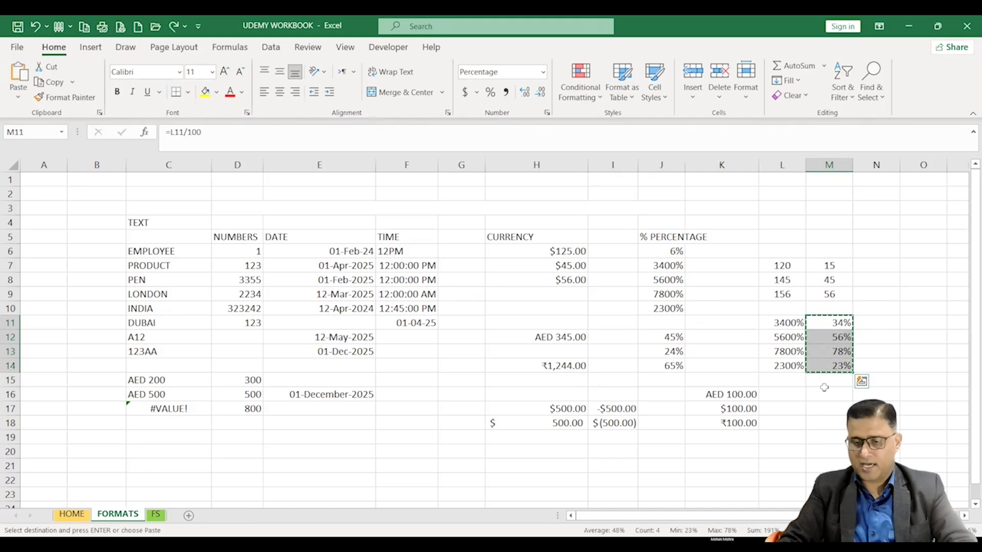
{"action": "left_click", "coordinate": [826, 381]}
{"action": "right_click", "coordinate": [824, 392]}
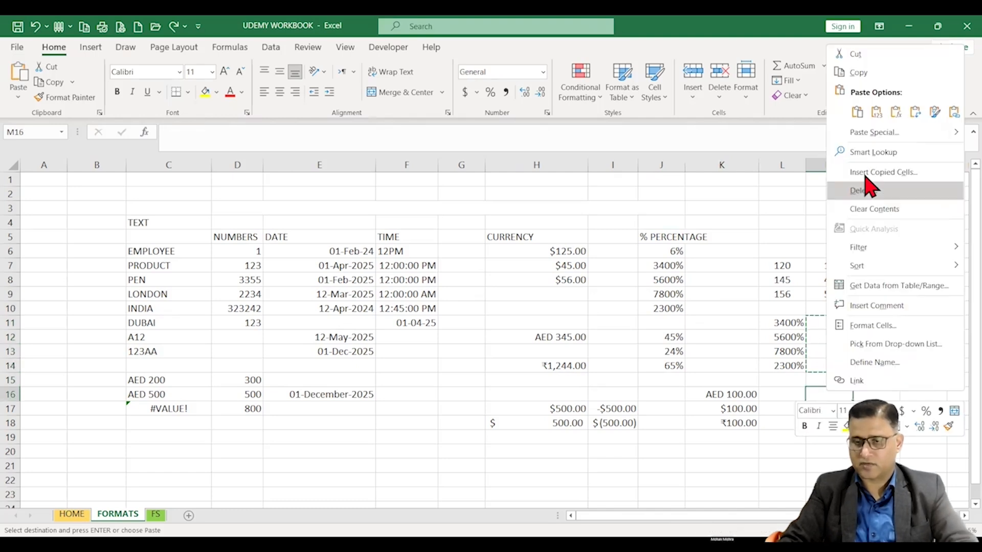
{"action": "left_click", "coordinate": [877, 111]}
{"action": "left_click_drag", "start_coordinate": [782, 323], "coordinate": [874, 365]}
Step: Format the pasted values starting at M16 as percentages and move them over the inflated percentages in J7:J10
{"action": "left_click_drag", "start_coordinate": [829, 395], "coordinate": [829, 452]}
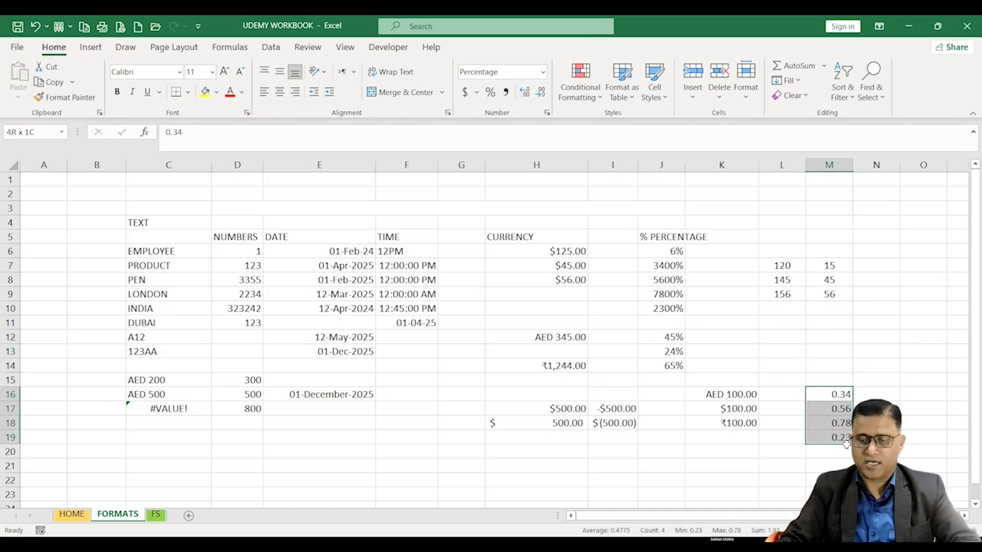
{"action": "left_click", "coordinate": [490, 93]}
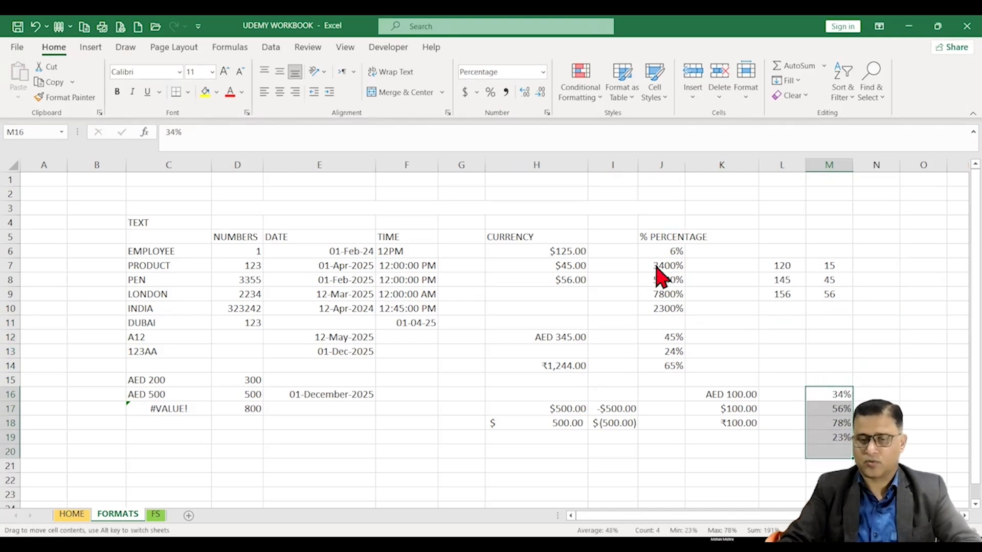
{"action": "left_click_drag", "start_coordinate": [465, 320], "coordinate": [465, 320]}
{"action": "left_click", "coordinate": [466, 320]}
{"action": "left_click", "coordinate": [743, 335]}
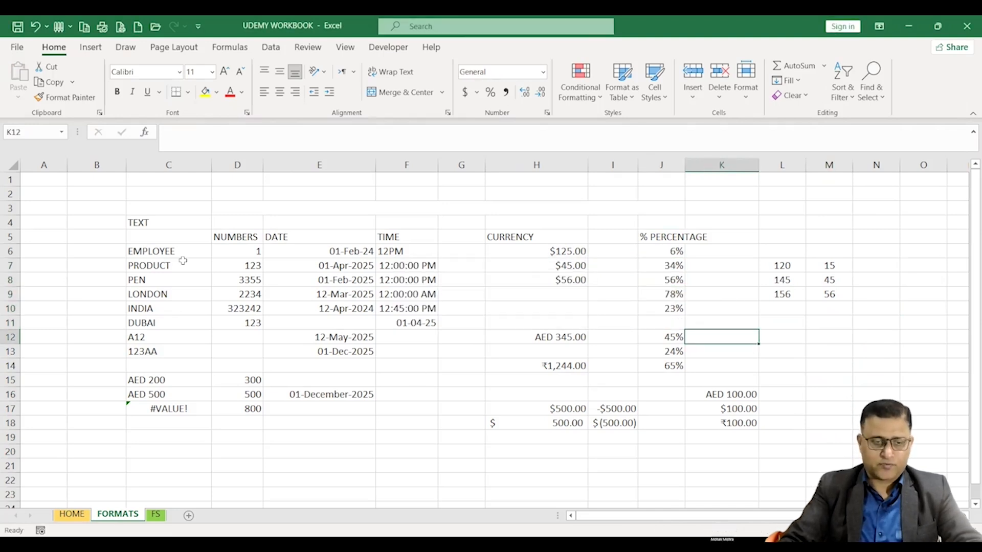
Step: Re-enter the formula =C15+C16 in C17 to try adding the two typed AED amounts
{"action": "left_click", "coordinate": [154, 380]}
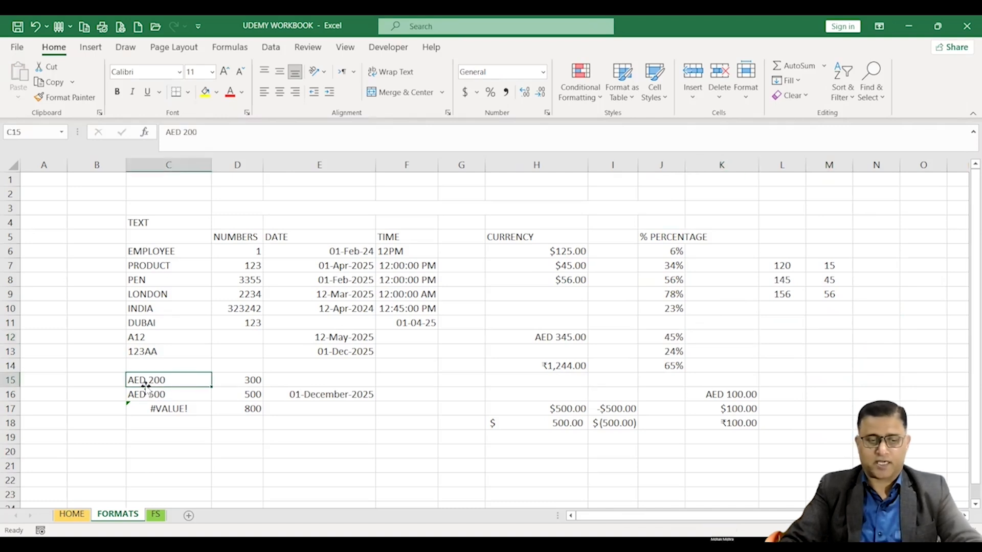
{"action": "left_click", "coordinate": [187, 408]}
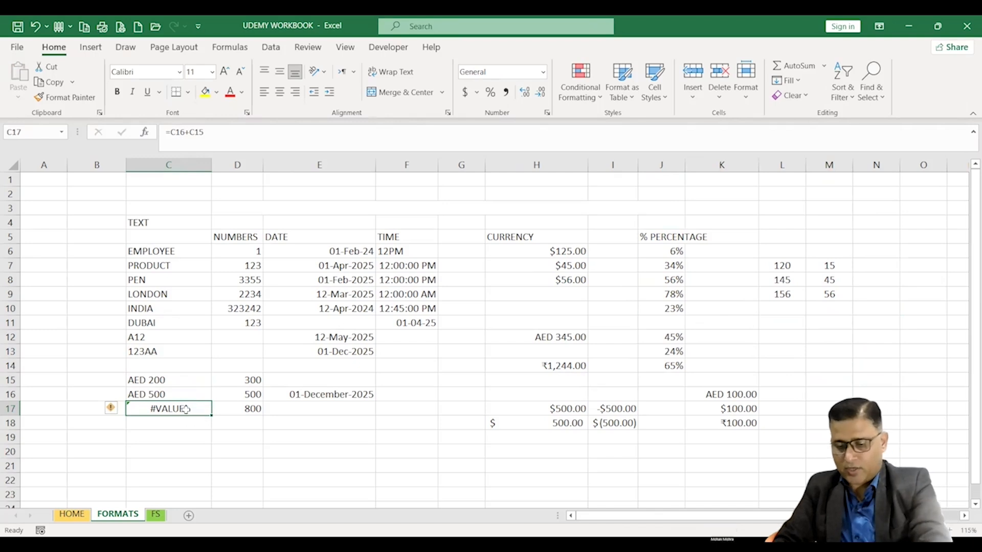
{"action": "type", "text": "="}
{"action": "left_click", "coordinate": [158, 383]}
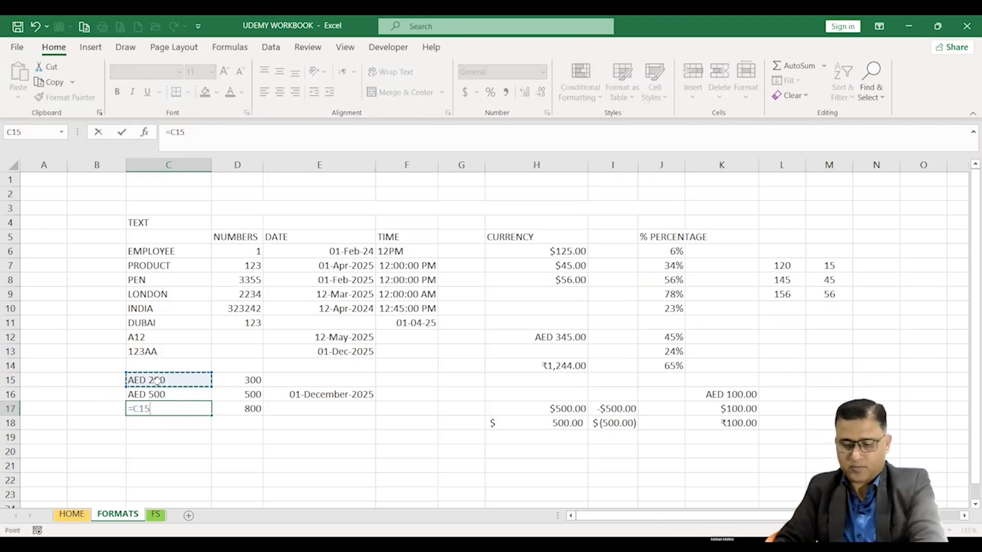
{"action": "type", "text": "+"}
{"action": "left_click", "coordinate": [167, 394]}
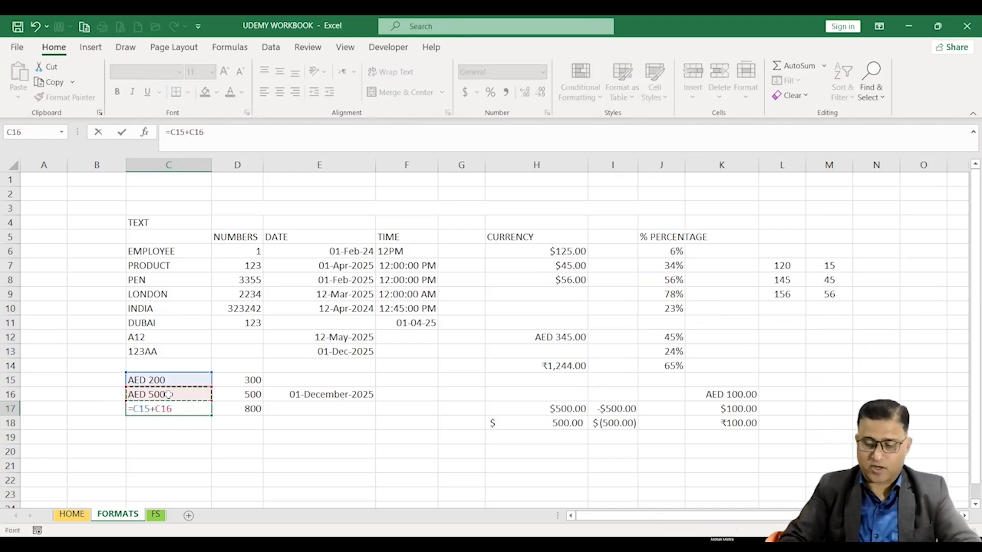
{"action": "key", "text": "Return"}
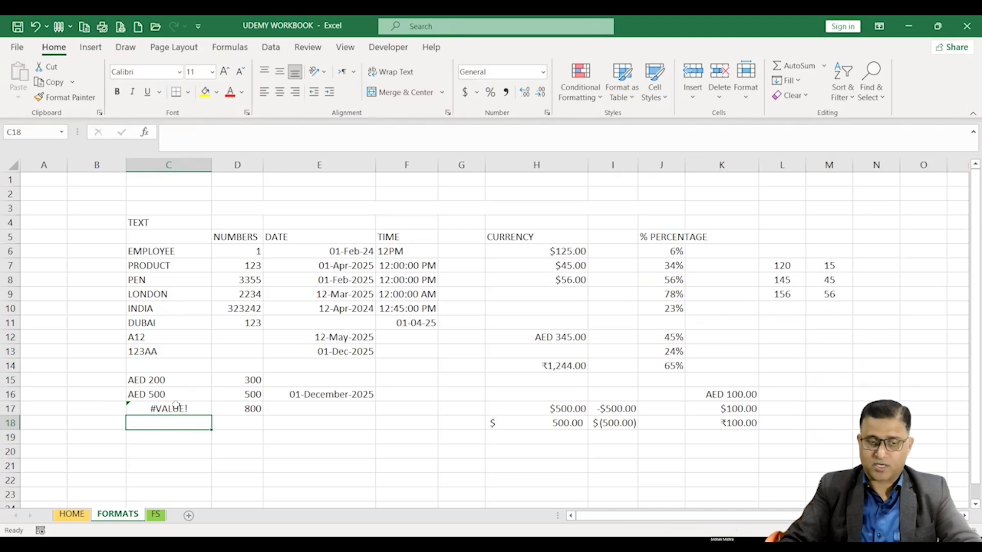
Step: Enter the formula =H7+H6+H8 in H20 to add the dollar-formatted currency amounts
{"action": "left_click", "coordinate": [533, 450]}
{"action": "type", "text": "="}
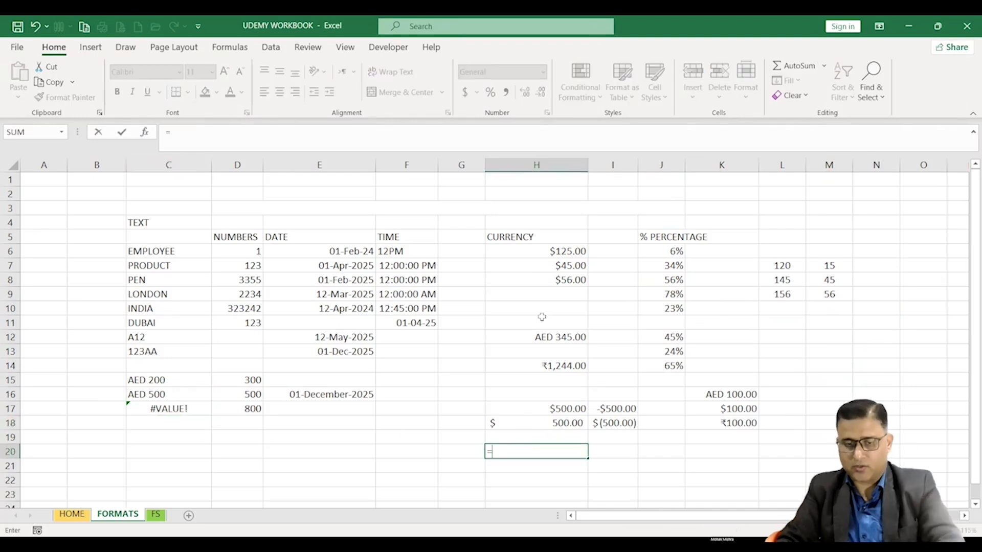
{"action": "left_click", "coordinate": [569, 267]}
{"action": "type", "text": "+"}
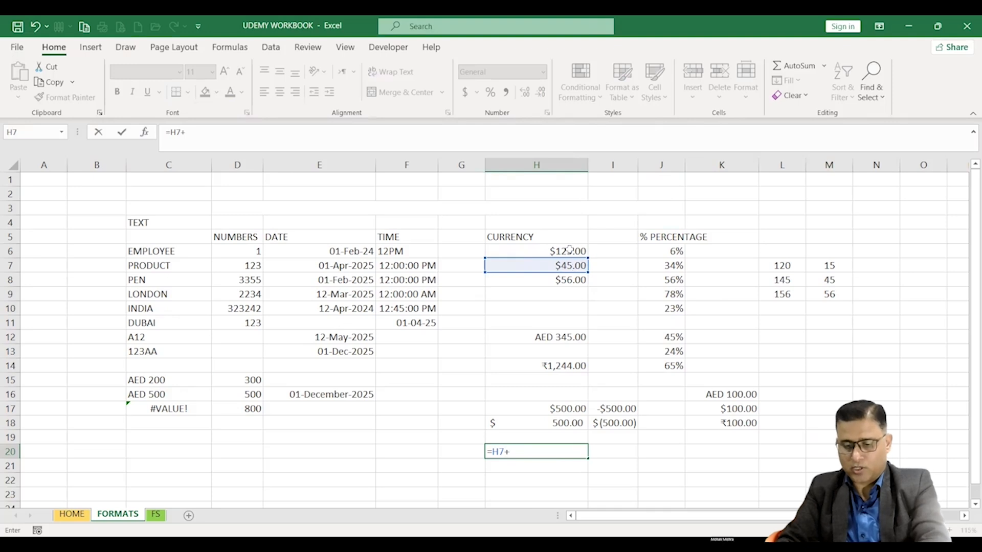
{"action": "left_click", "coordinate": [570, 251]}
{"action": "type", "text": "+"}
{"action": "left_click", "coordinate": [581, 279]}
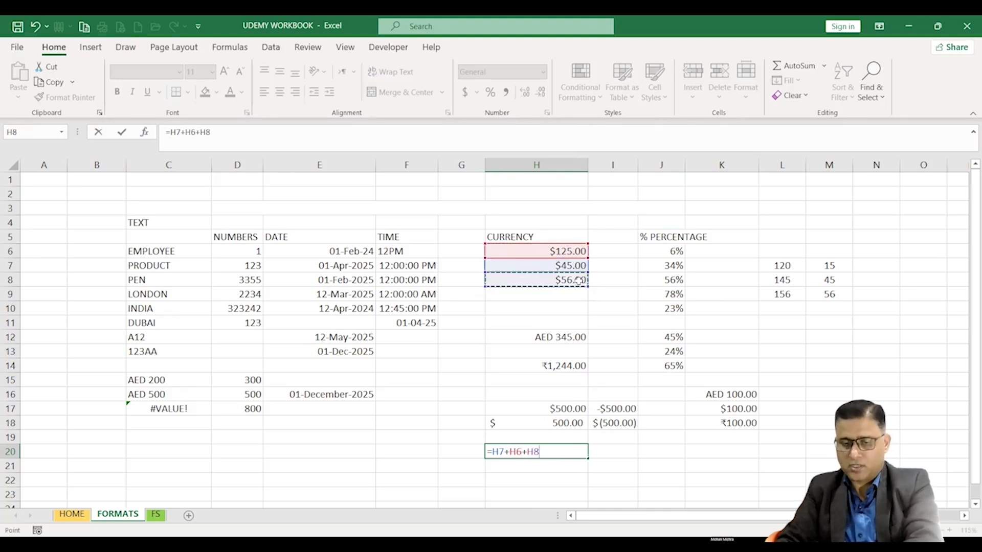
{"action": "key", "text": "Return"}
{"action": "left_click", "coordinate": [562, 452]}
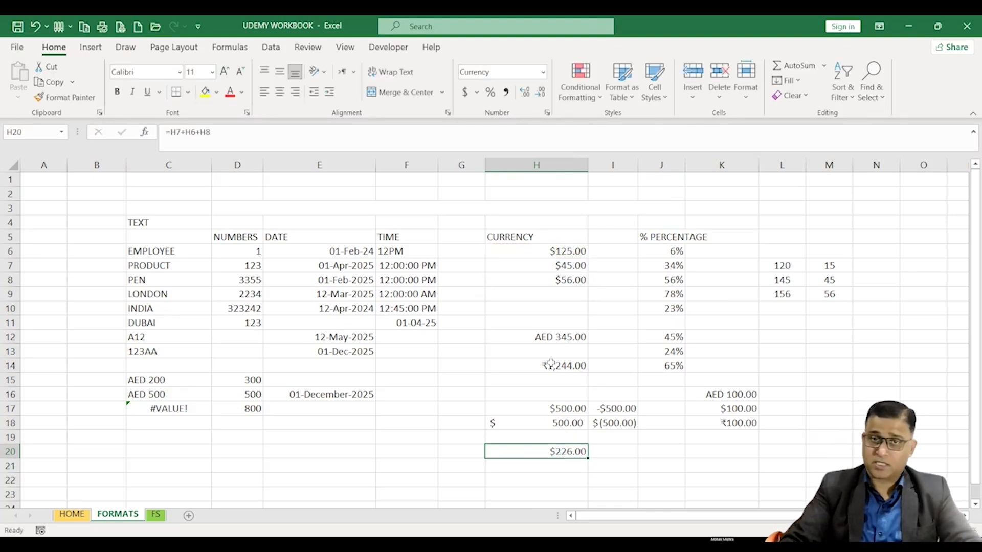
Step: Enter the heading NUMERICAL FORMAT in the merged cell D3 and fill it with yellow
{"action": "left_click", "coordinate": [495, 204]}
{"action": "type", "text": "NUME"}
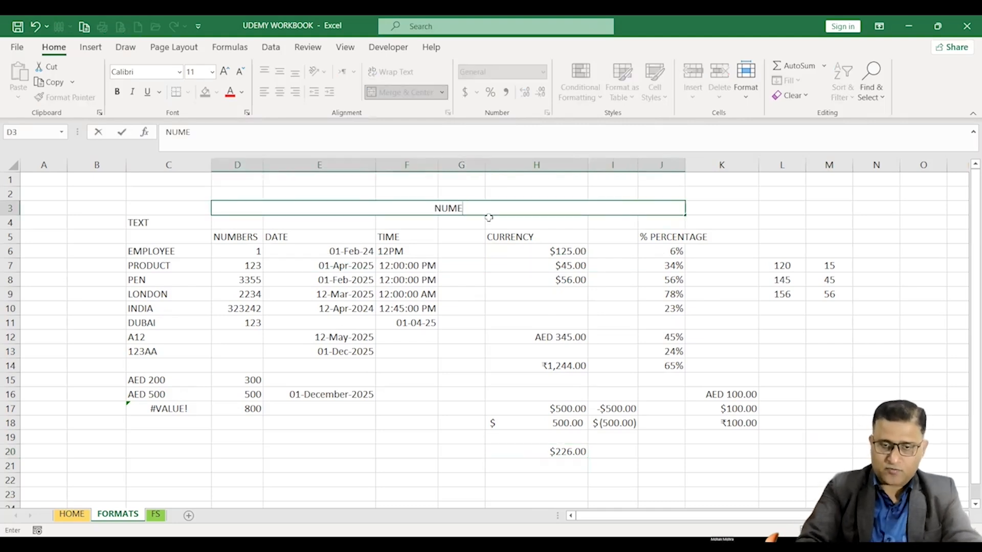
{"action": "type", "text": "RICAL "}
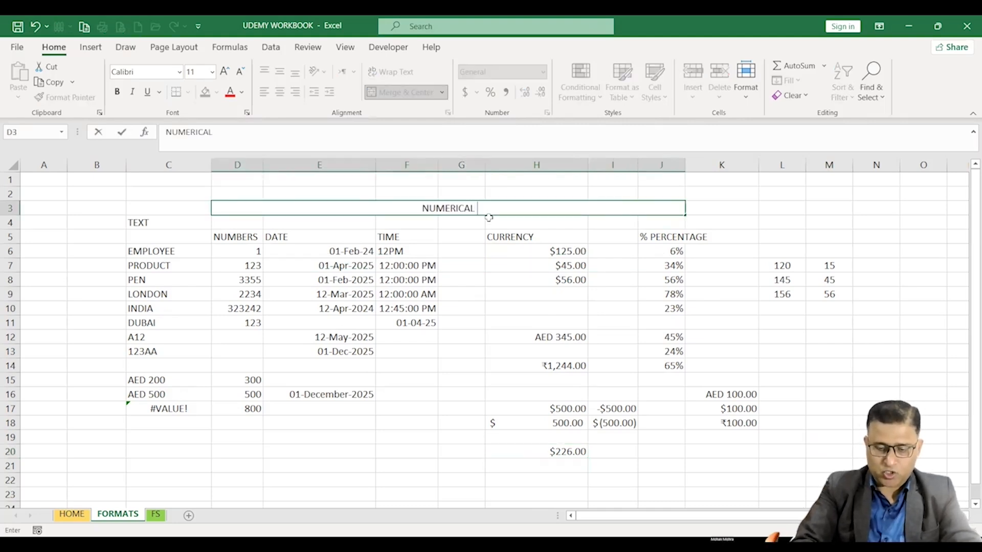
{"action": "type", "text": "FORMAT"}
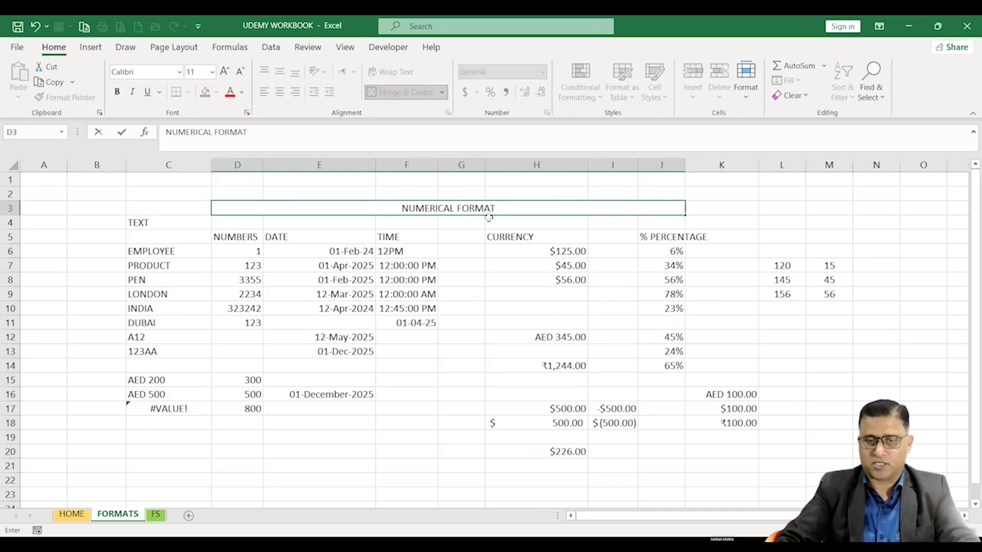
{"action": "left_click", "coordinate": [521, 264]}
{"action": "left_click", "coordinate": [458, 205]}
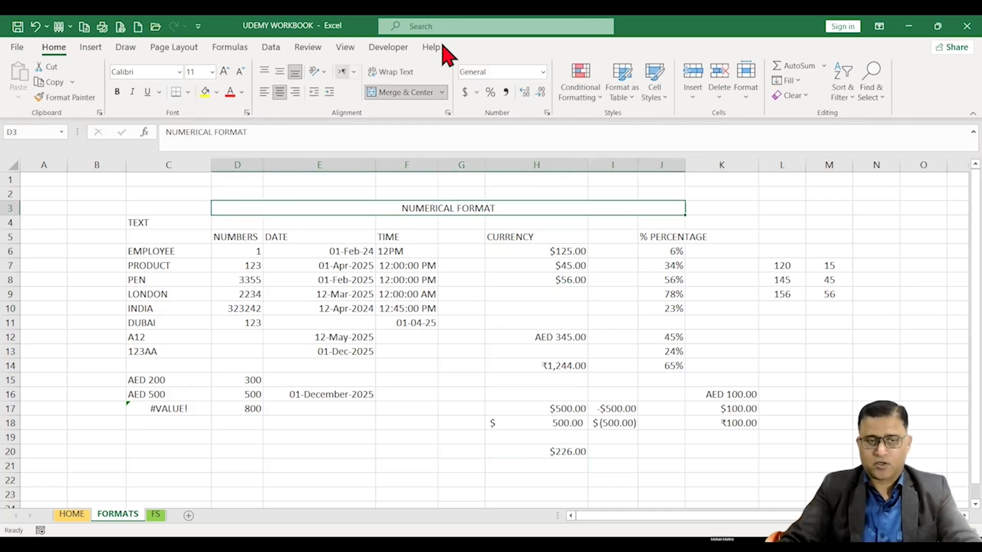
{"action": "left_click", "coordinate": [205, 93]}
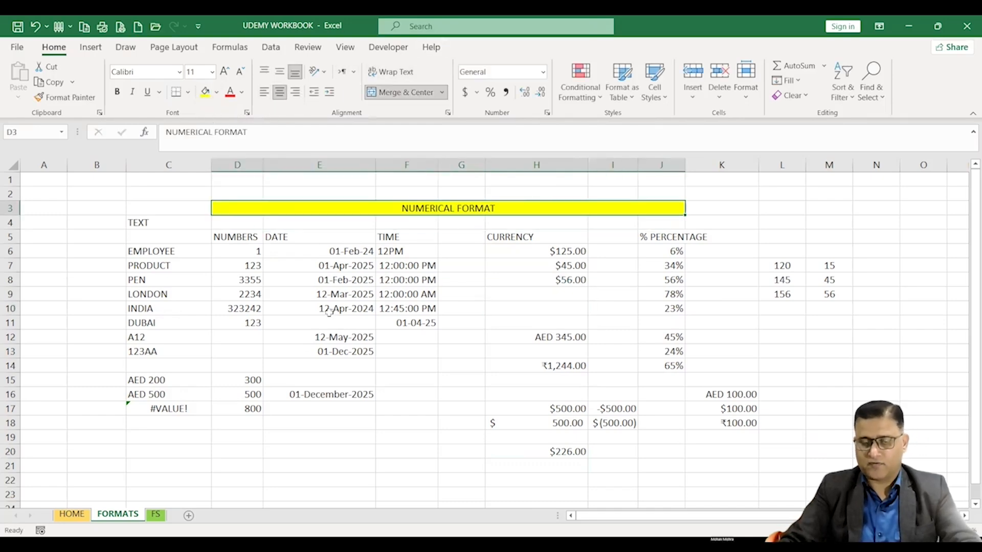
Step: Fill the text column range C3:C17 with a light orange colour
{"action": "left_click_drag", "start_coordinate": [241, 241], "coordinate": [846, 446]}
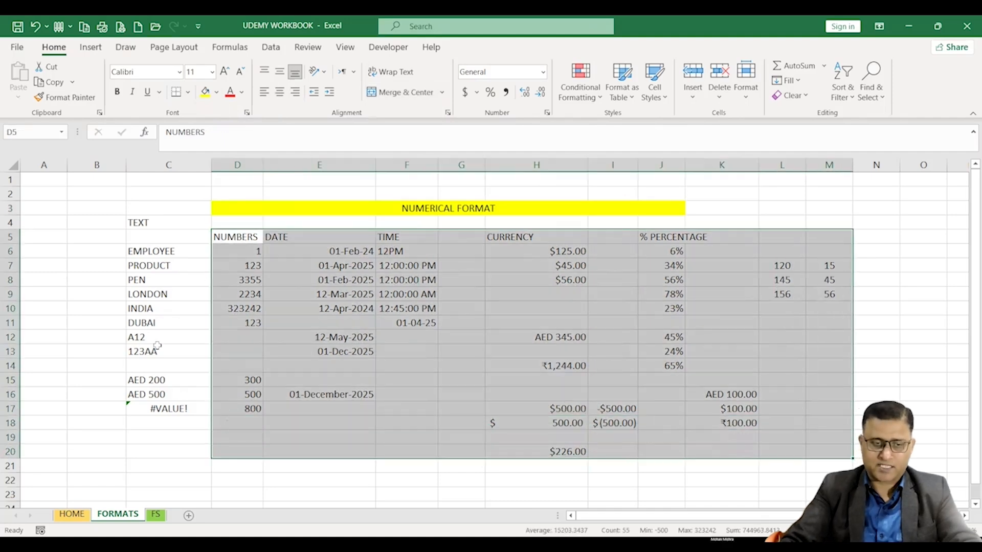
{"action": "left_click_drag", "start_coordinate": [168, 208], "coordinate": [184, 409]}
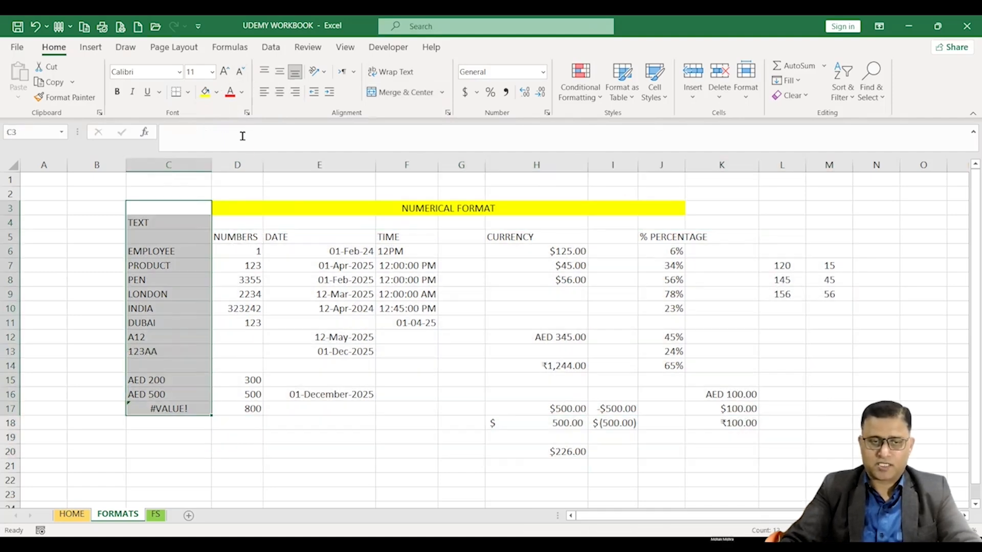
{"action": "left_click", "coordinate": [217, 92]}
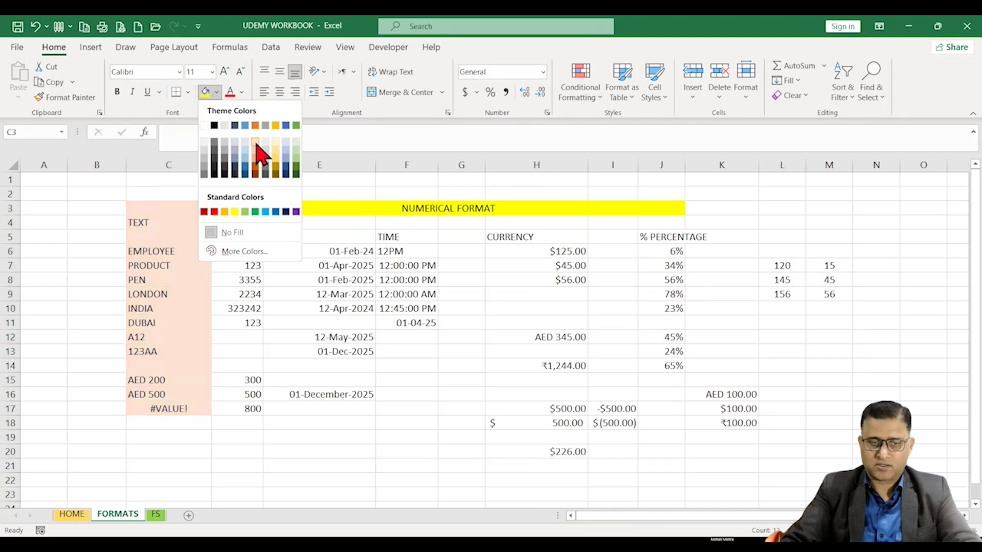
{"action": "left_click", "coordinate": [255, 146]}
Step: Fill the numerical data range D4:M19 with a light green colour
{"action": "left_click_drag", "start_coordinate": [236, 225], "coordinate": [846, 438]}
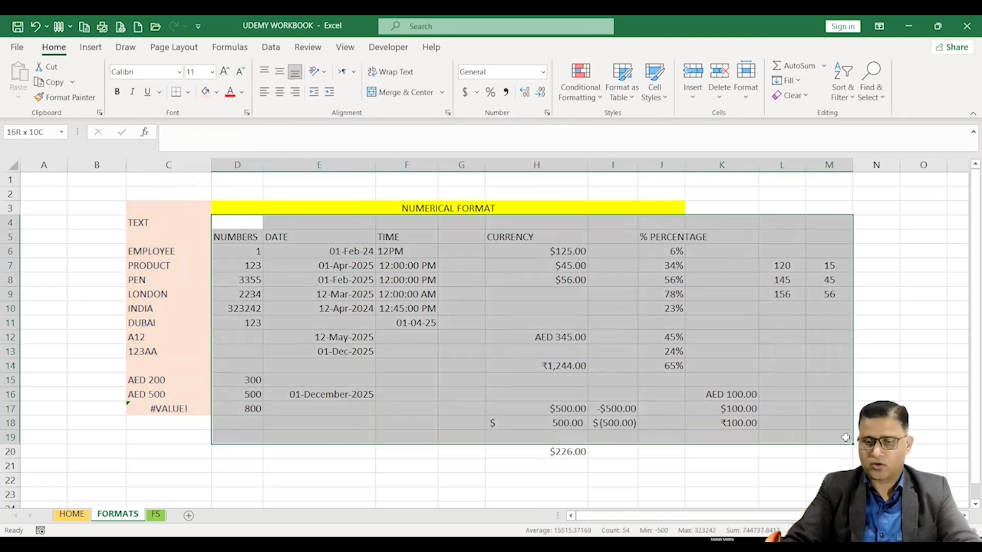
{"action": "left_click", "coordinate": [216, 92]}
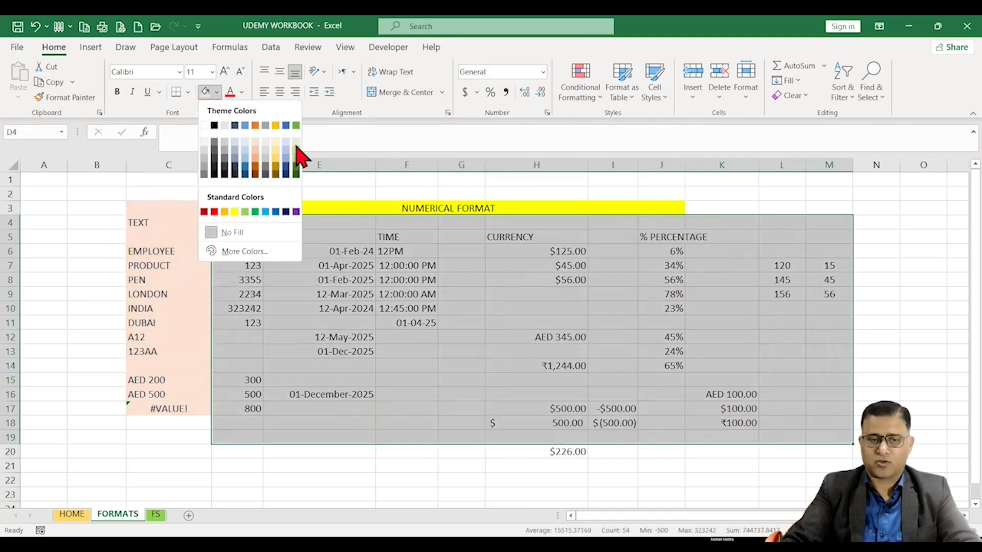
{"action": "left_click", "coordinate": [296, 142]}
{"action": "left_click", "coordinate": [712, 289]}
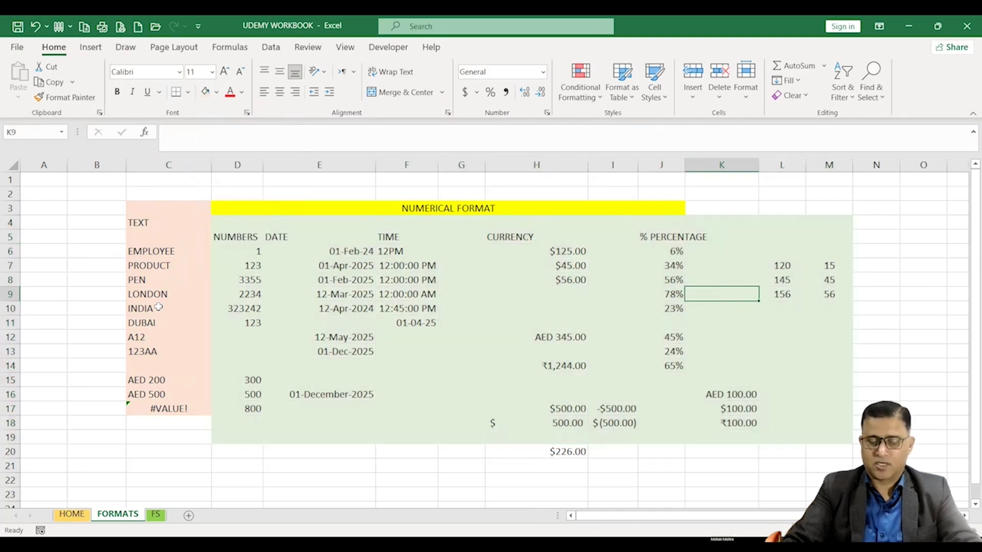
Step: Remove the text AED from the amounts in C15:C16 by replacing all occurrences with nothing
{"action": "left_click_drag", "start_coordinate": [148, 385], "coordinate": [146, 394]}
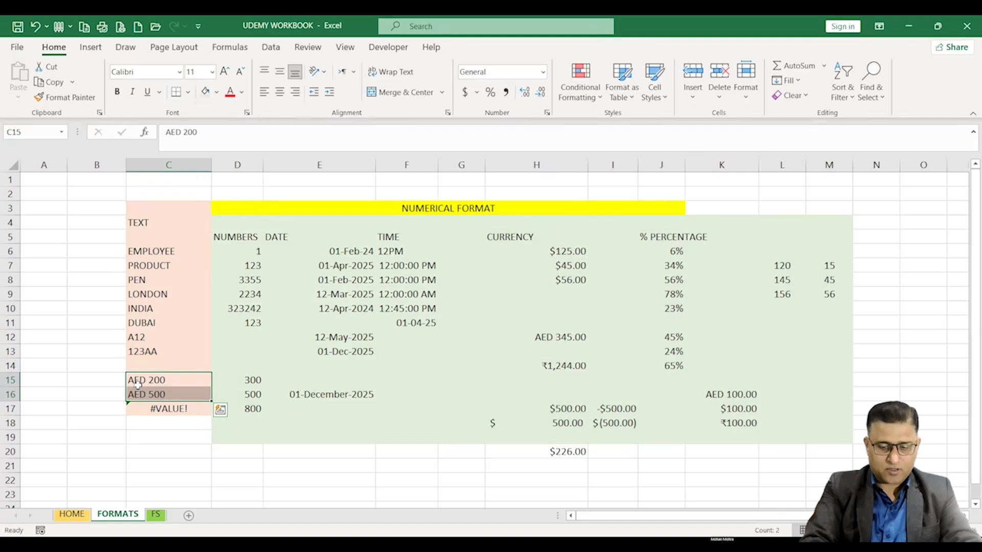
{"action": "key", "text": "ctrl+h"}
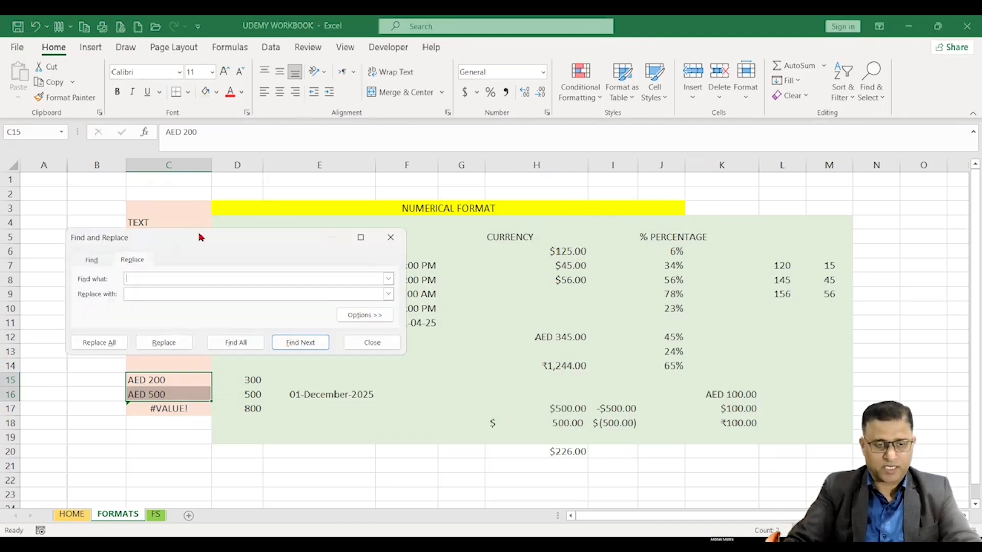
{"action": "left_click_drag", "start_coordinate": [153, 237], "coordinate": [290, 254]}
{"action": "type", "text": "AED"}
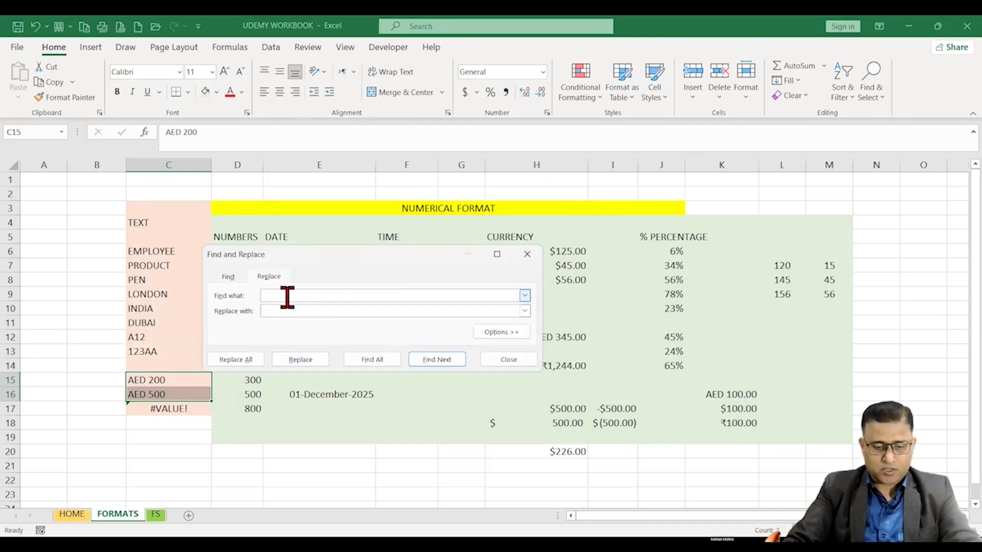
{"action": "left_click", "coordinate": [251, 360]}
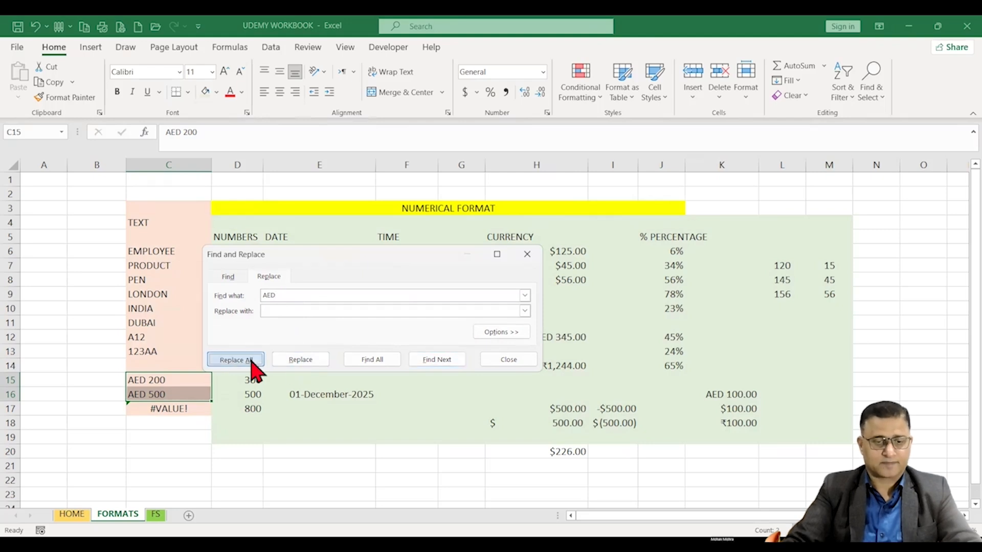
{"action": "left_click", "coordinate": [489, 321]}
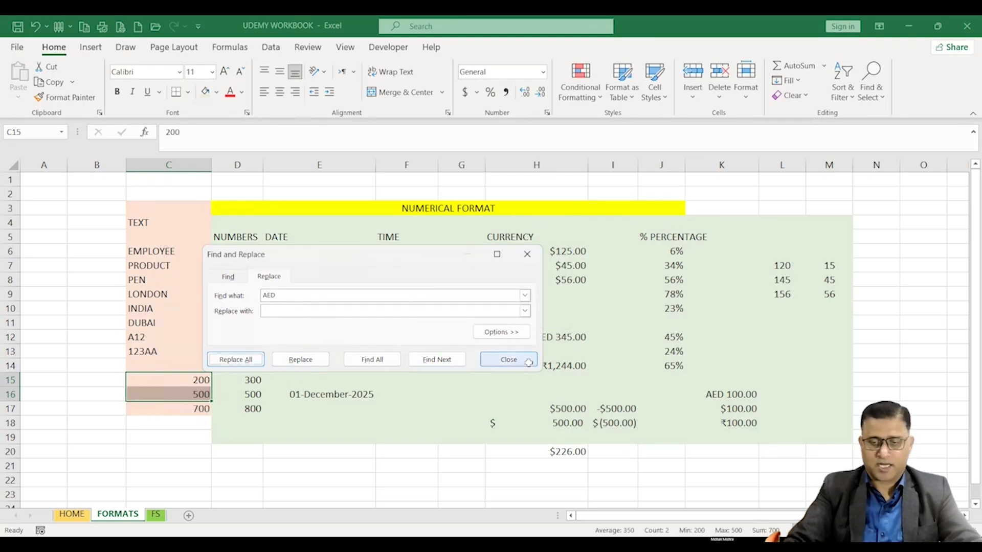
{"action": "left_click", "coordinate": [526, 362]}
Step: Copy the AED currency format from K16 to the amounts in C15:C17 with Format Painter
{"action": "left_click", "coordinate": [729, 392]}
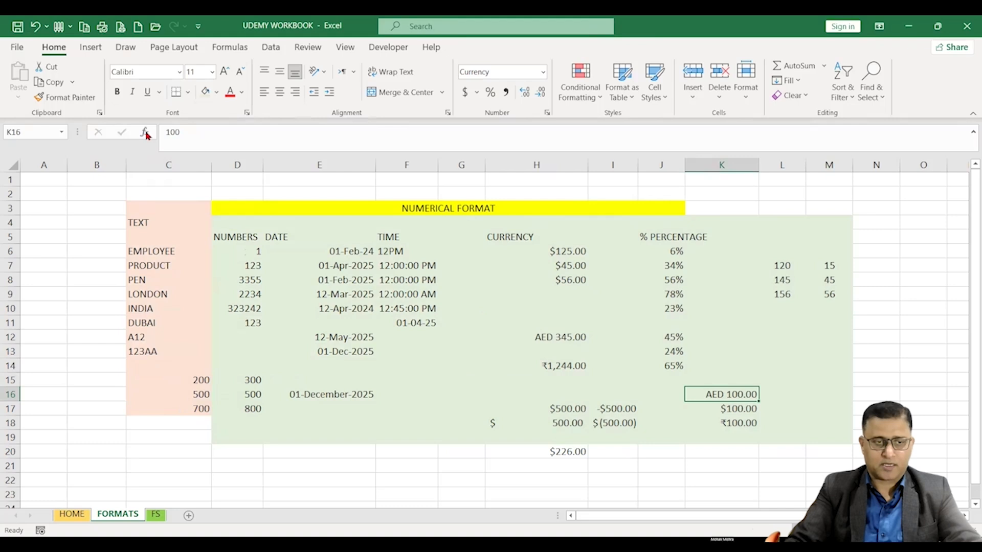
{"action": "left_click", "coordinate": [69, 98]}
{"action": "left_click_drag", "start_coordinate": [174, 381], "coordinate": [176, 404]}
{"action": "left_click", "coordinate": [117, 443]}
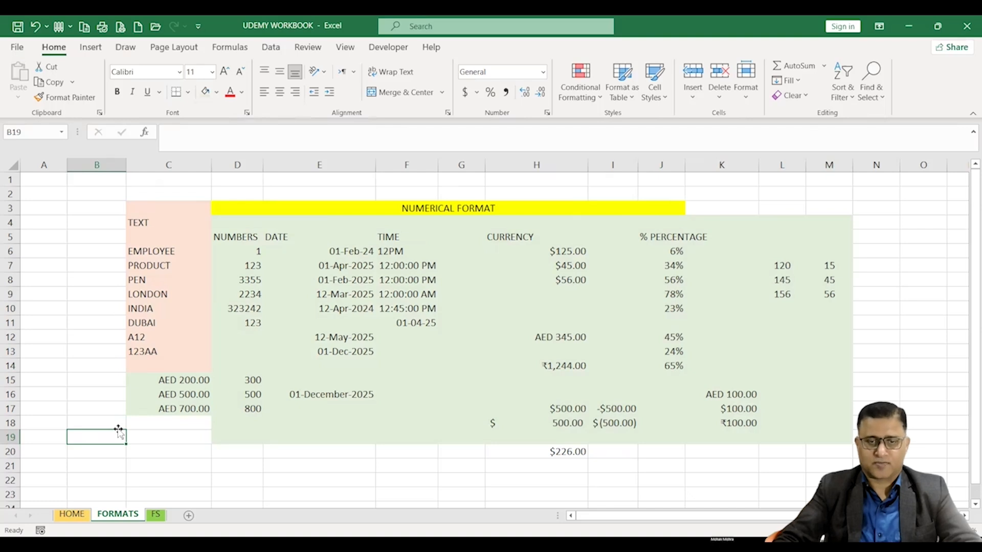
{"action": "left_click", "coordinate": [319, 434]}
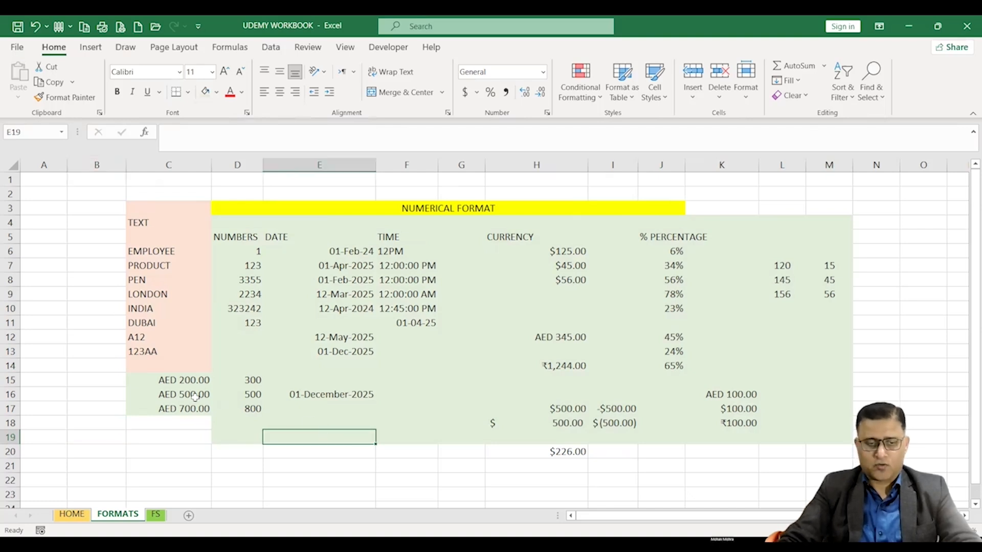
Step: Fill the date in E16 down to E21 as a series and the sum formula in D17 down to D21
{"action": "left_click", "coordinate": [332, 396]}
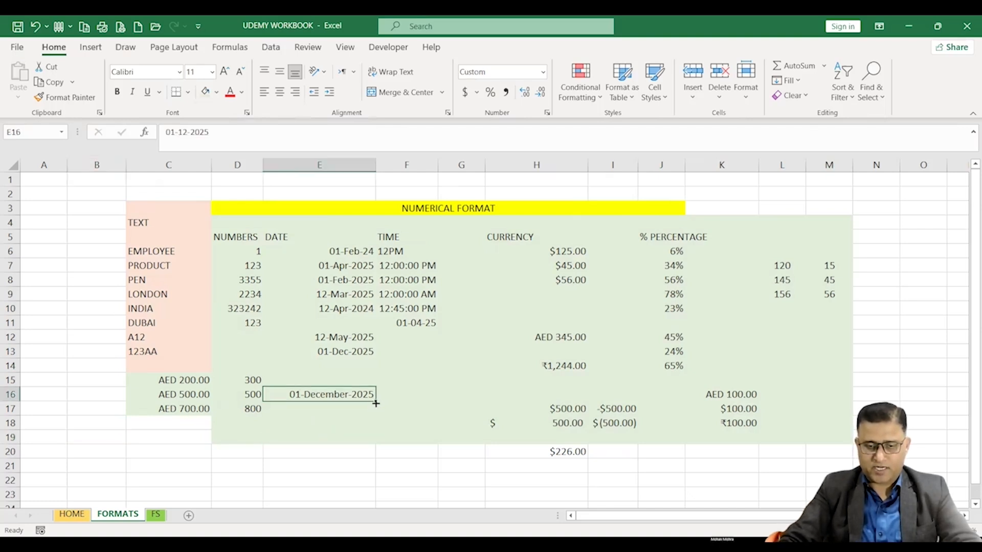
{"action": "left_click_drag", "start_coordinate": [376, 404], "coordinate": [376, 466]}
{"action": "left_click", "coordinate": [240, 408]}
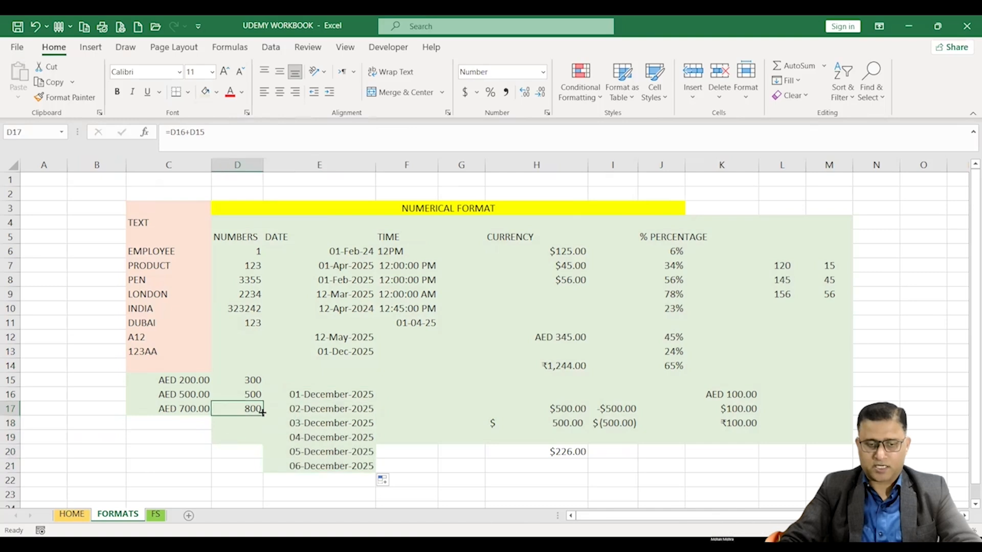
{"action": "left_click_drag", "start_coordinate": [264, 452], "coordinate": [263, 467]}
{"action": "left_click", "coordinate": [460, 423]}
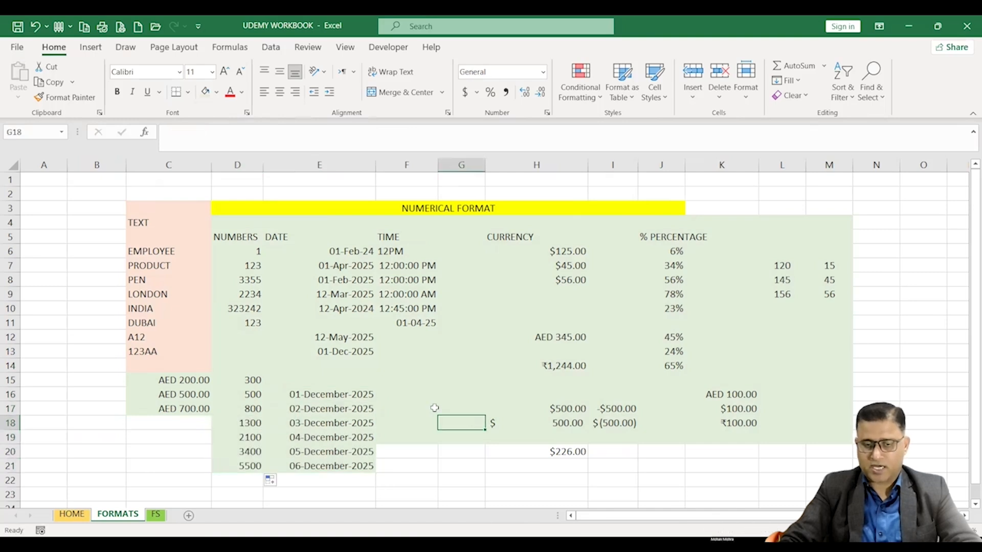
Step: Fill the date in F11 down to F21, and overwrite that range by filling the time in F10 down to F21
{"action": "left_click", "coordinate": [427, 325]}
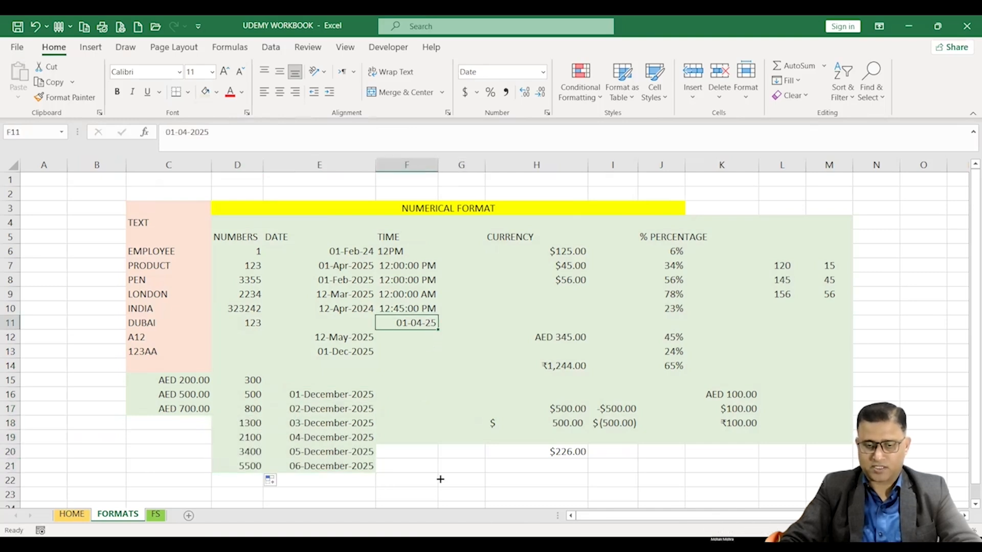
{"action": "left_click_drag", "start_coordinate": [437, 329], "coordinate": [440, 479]}
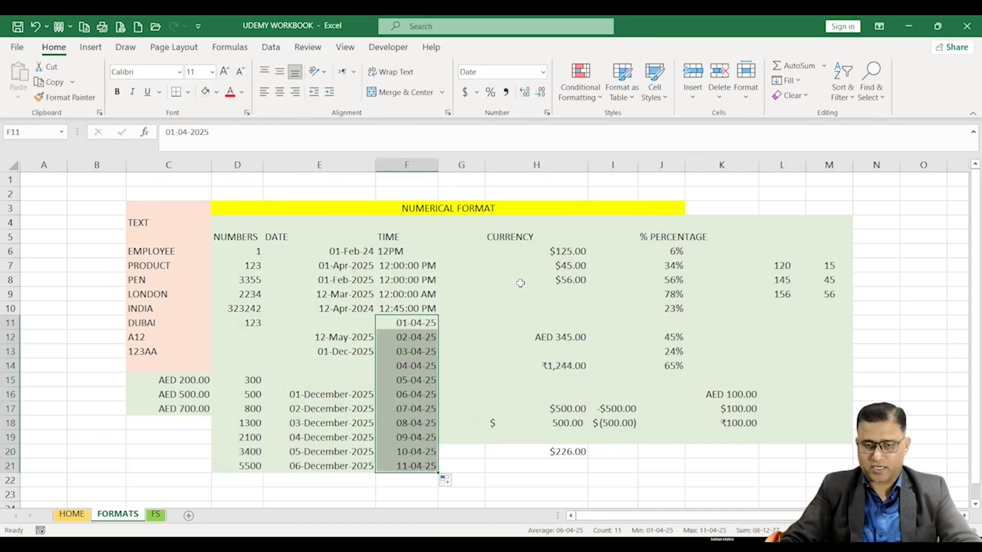
{"action": "left_click", "coordinate": [429, 310]}
{"action": "left_click_drag", "start_coordinate": [438, 314], "coordinate": [440, 469]}
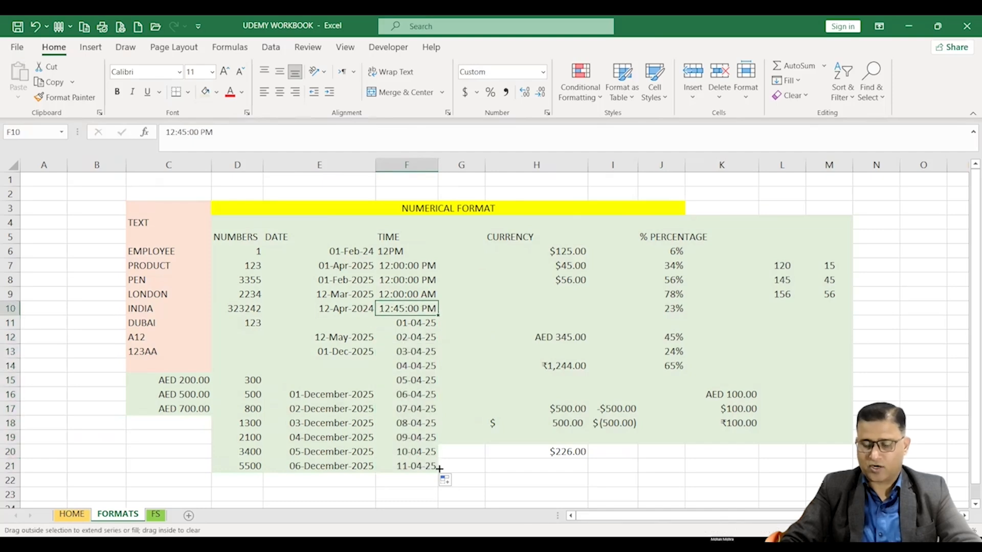
Step: Fill the accounting amount in H18 down to H19 and the percentage in J14 down to J21
{"action": "left_click", "coordinate": [563, 423]}
{"action": "left_click_drag", "start_coordinate": [587, 429], "coordinate": [589, 444]}
{"action": "left_click", "coordinate": [624, 420]}
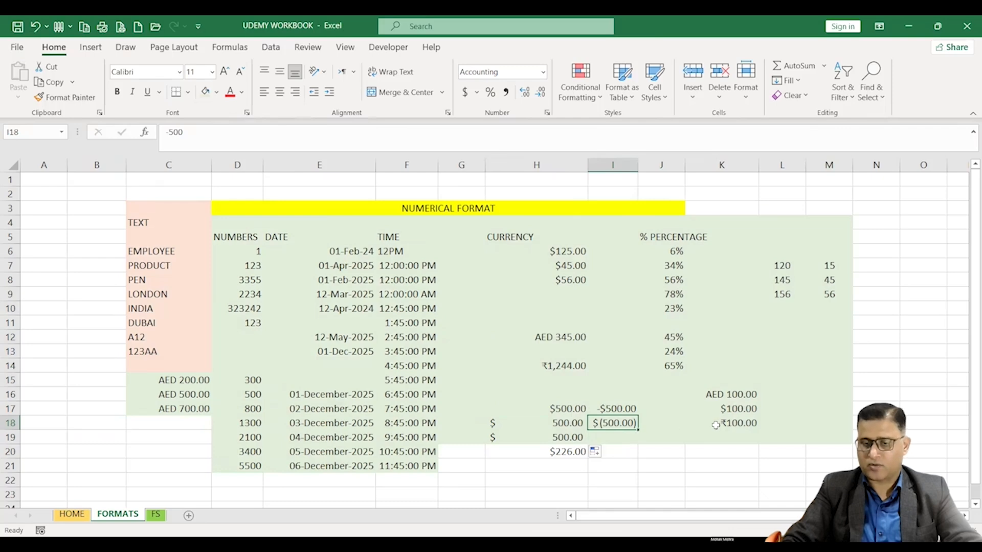
{"action": "left_click", "coordinate": [684, 367]}
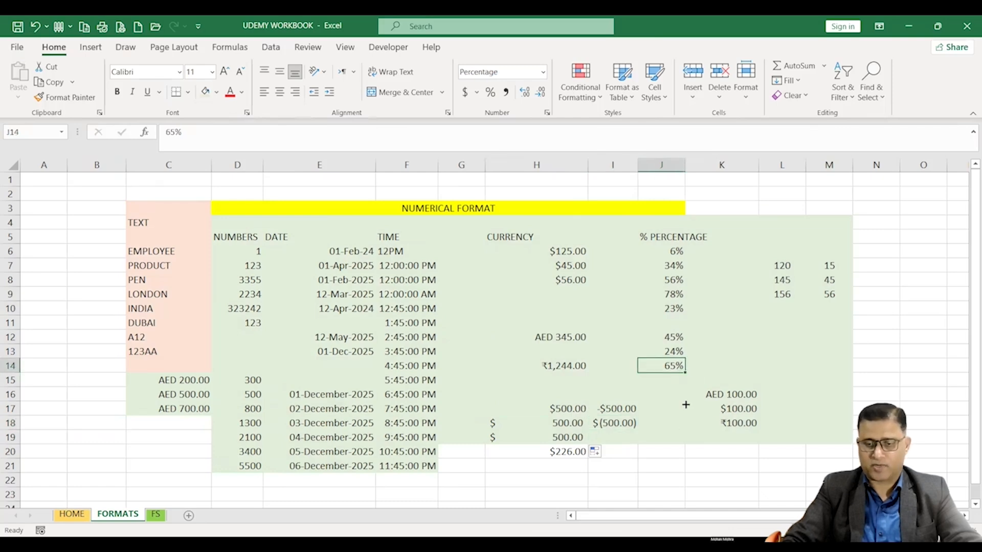
{"action": "left_click_drag", "start_coordinate": [686, 404], "coordinate": [691, 465]}
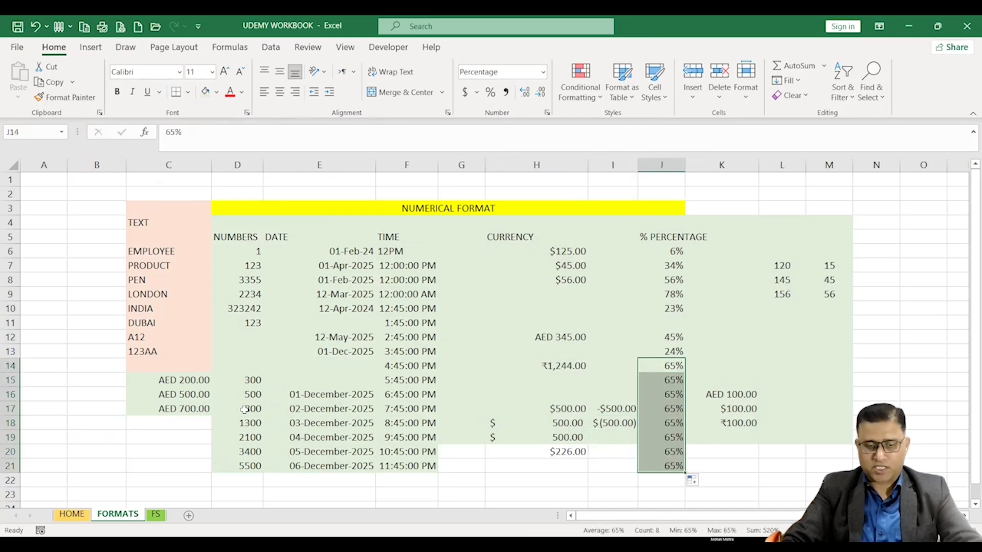
Step: Clear the contents of the range D16:N21
{"action": "left_click_drag", "start_coordinate": [244, 395], "coordinate": [874, 465]}
{"action": "key", "text": "Delete"}
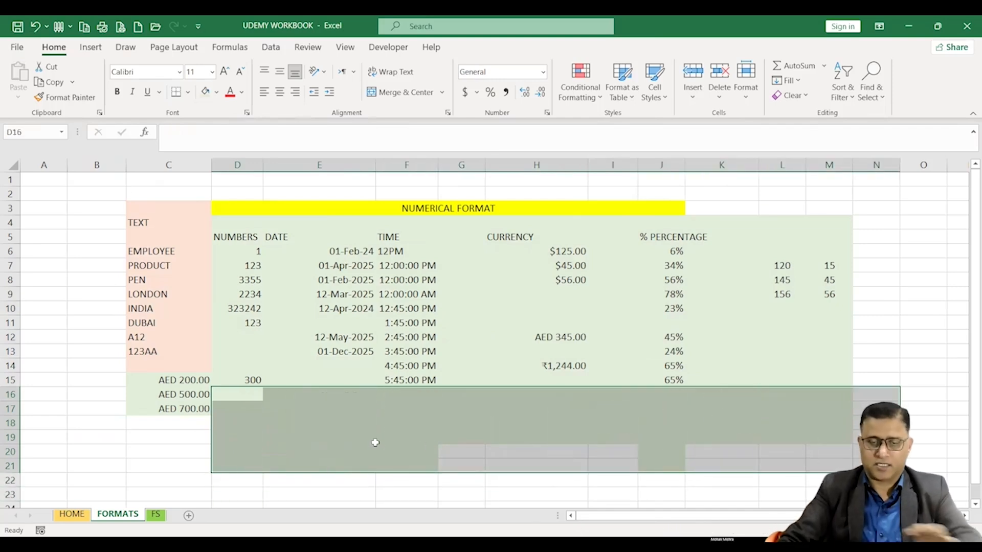
Step: Enter 4 in the time-formatted cell F17 and 345 in the date-formatted cell E16
{"action": "left_click", "coordinate": [408, 409]}
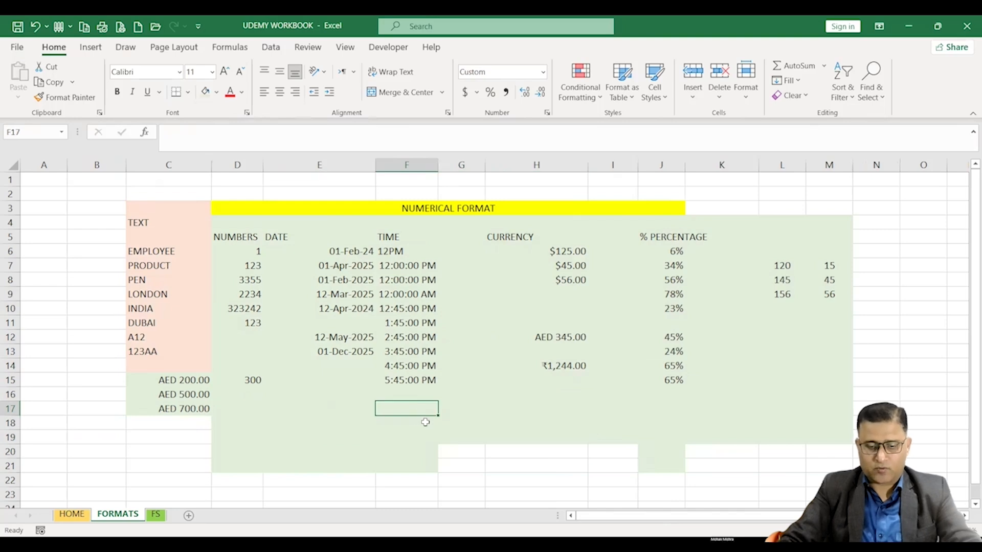
{"action": "type", "text": "4"}
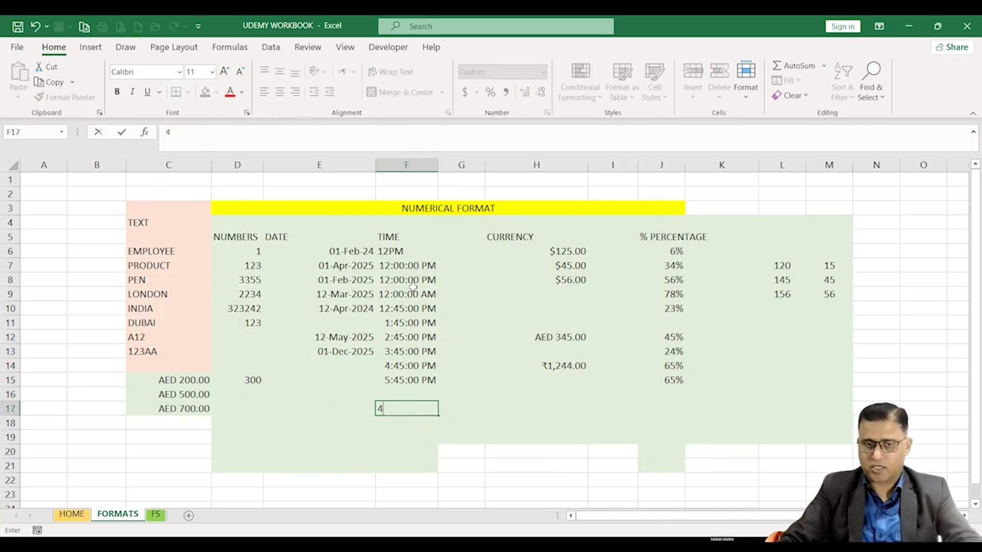
{"action": "left_click", "coordinate": [476, 456]}
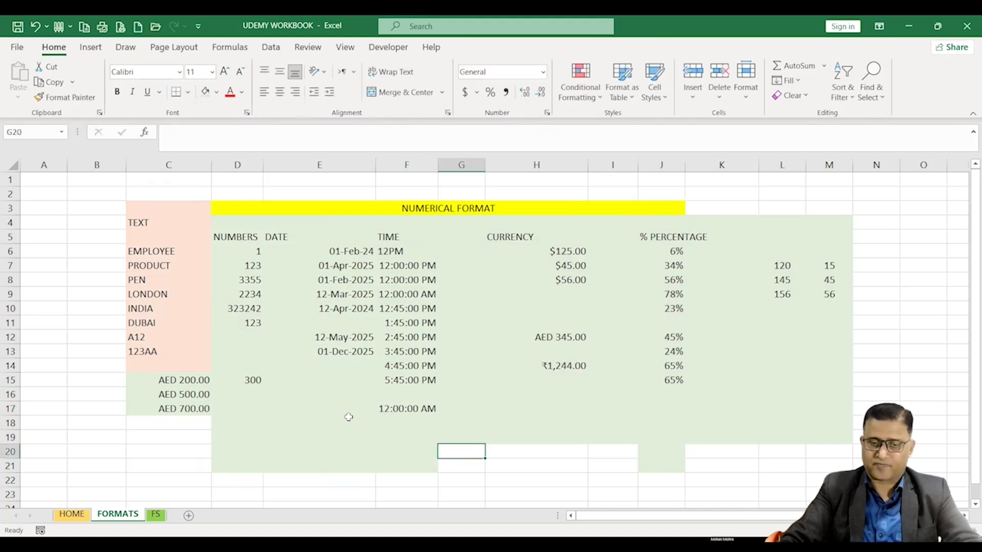
{"action": "left_click", "coordinate": [332, 397]}
{"action": "type", "text": "34"}
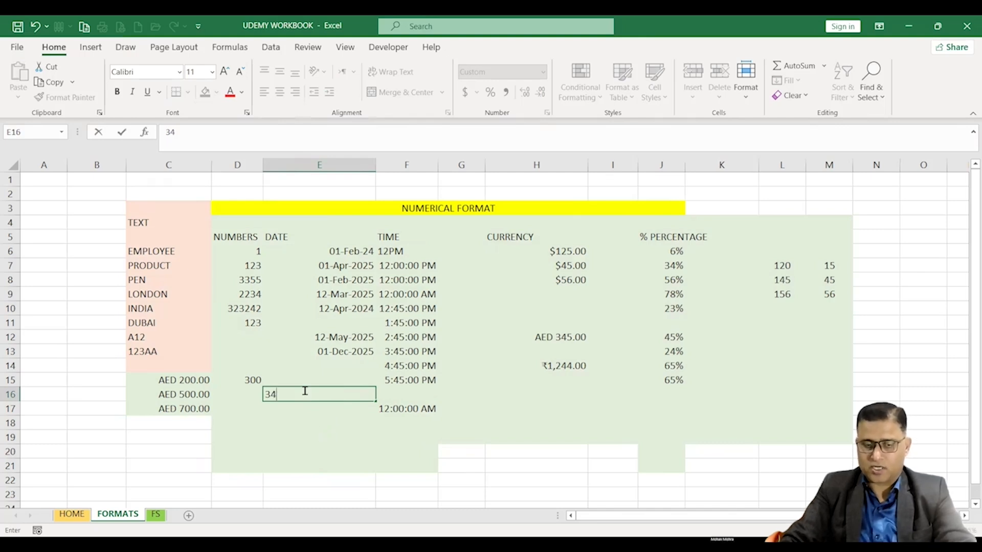
{"action": "type", "text": "5"}
{"action": "left_click", "coordinate": [323, 427]}
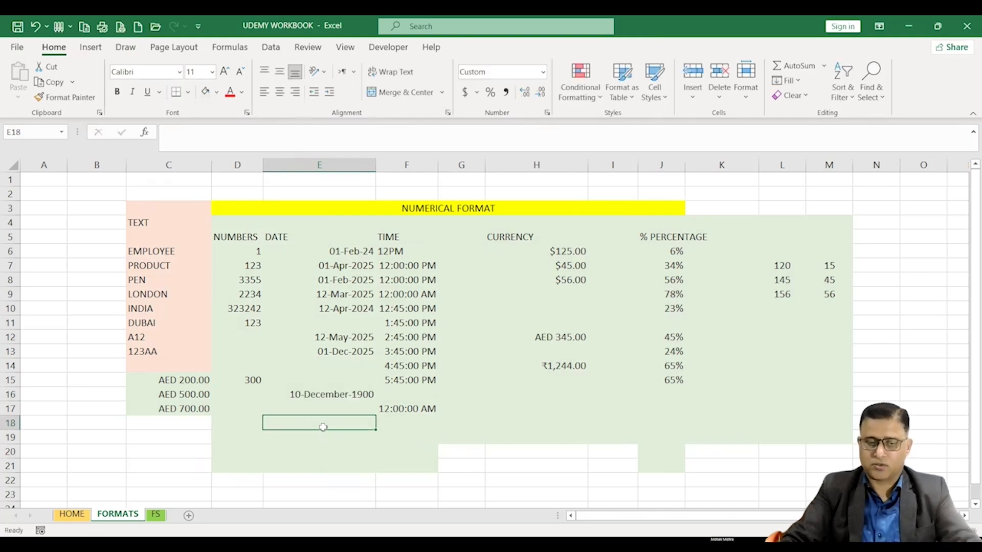
Step: Enter 34 in the currency-formatted cell H17 and 24% in the percentage-formatted cell J17
{"action": "left_click", "coordinate": [567, 405]}
{"action": "double_click", "coordinate": [572, 409]}
{"action": "type", "text": "34"}
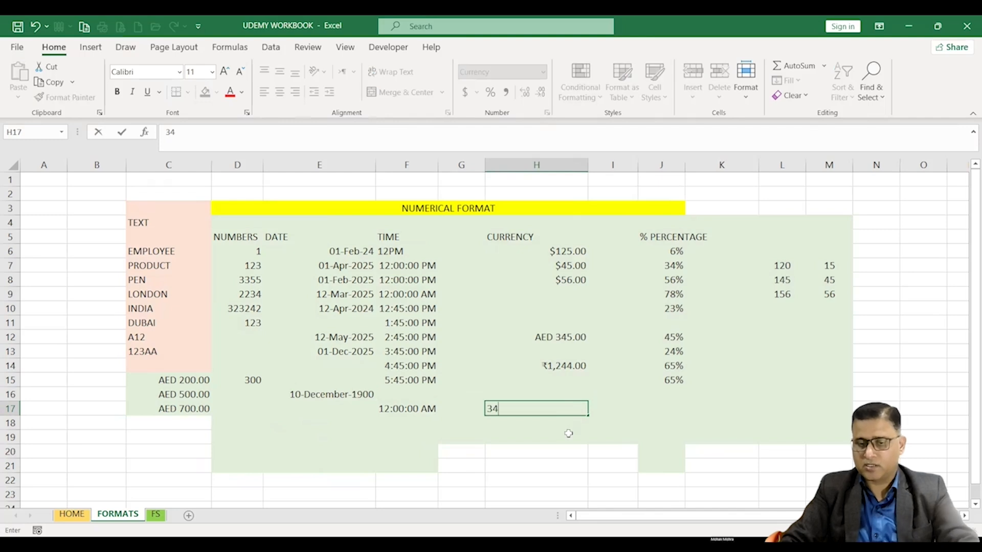
{"action": "key", "text": "Return"}
{"action": "left_click", "coordinate": [678, 408]}
{"action": "double_click", "coordinate": [678, 407]}
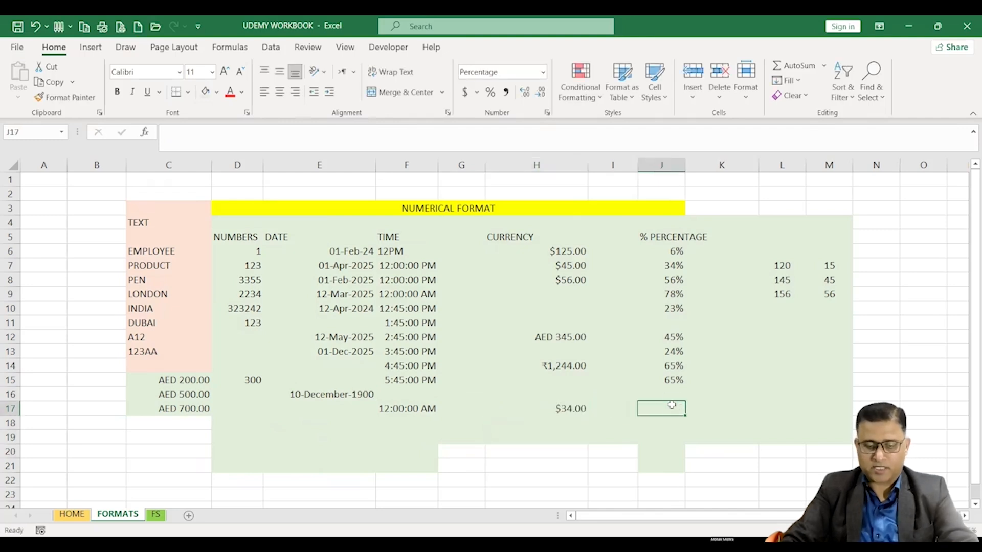
{"action": "type", "text": "24%"}
{"action": "left_click", "coordinate": [647, 448]}
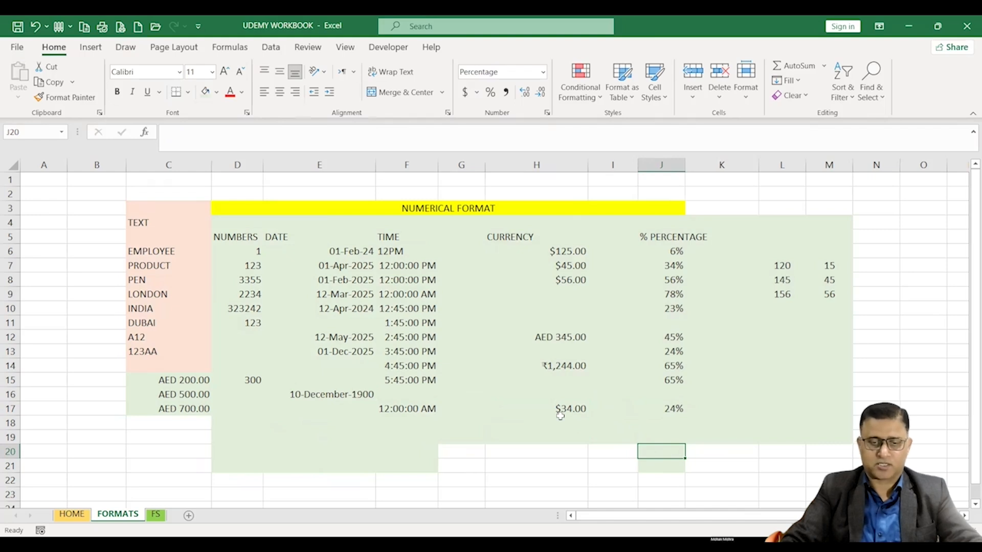
Step: Clear the test entries from the range E16:N20
{"action": "left_click", "coordinate": [293, 396]}
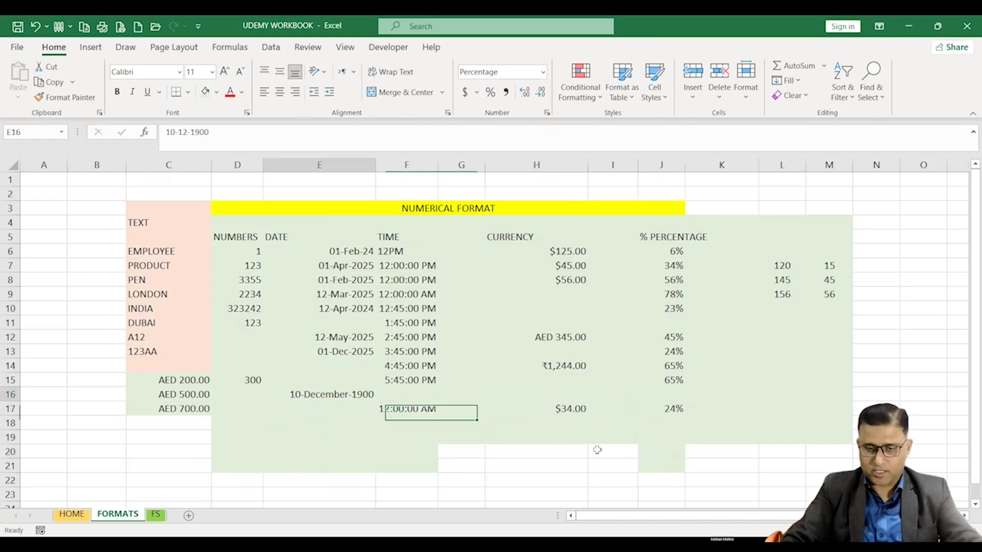
{"action": "left_click_drag", "start_coordinate": [597, 449], "coordinate": [769, 458]}
{"action": "key", "text": "Delete"}
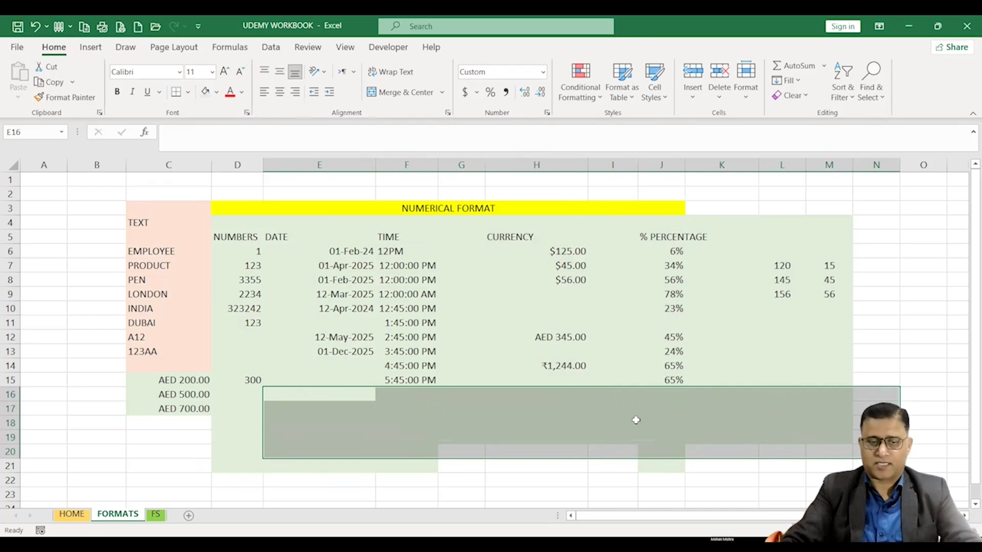
Step: Reset the number format of the empty range D16:N21 to General
{"action": "left_click", "coordinate": [358, 429]}
{"action": "left_click", "coordinate": [237, 393]}
{"action": "left_click_drag", "start_coordinate": [358, 447], "coordinate": [857, 468]}
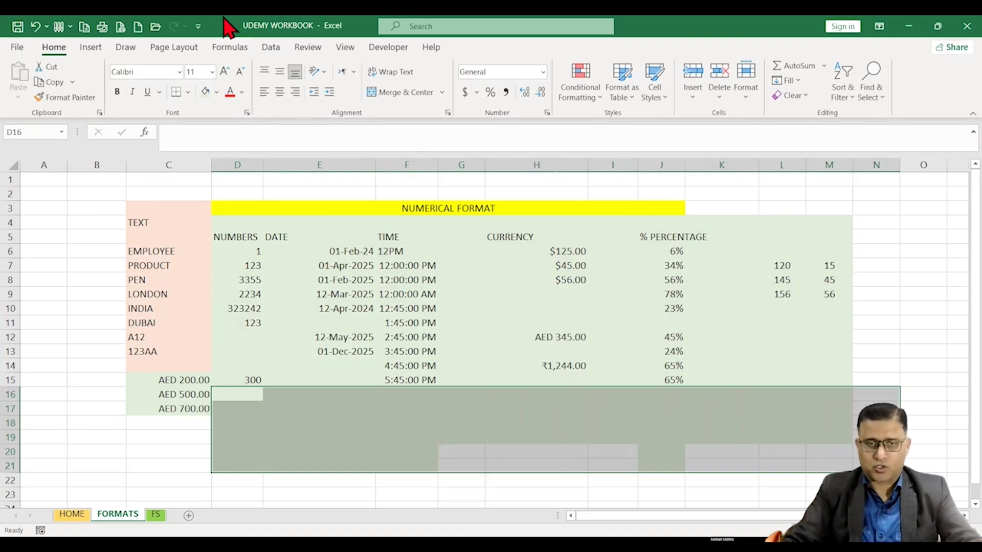
{"action": "left_click", "coordinate": [543, 72]}
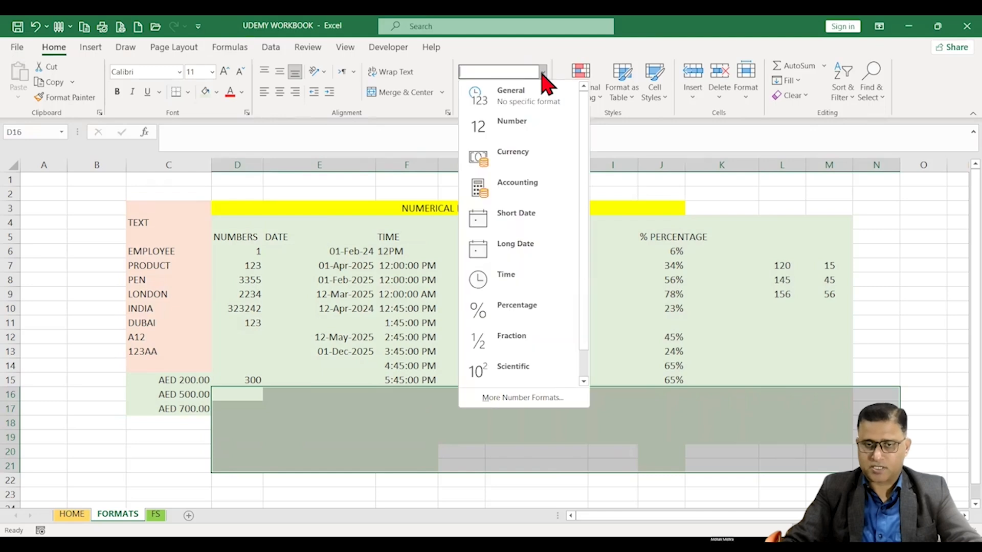
{"action": "left_click", "coordinate": [509, 97]}
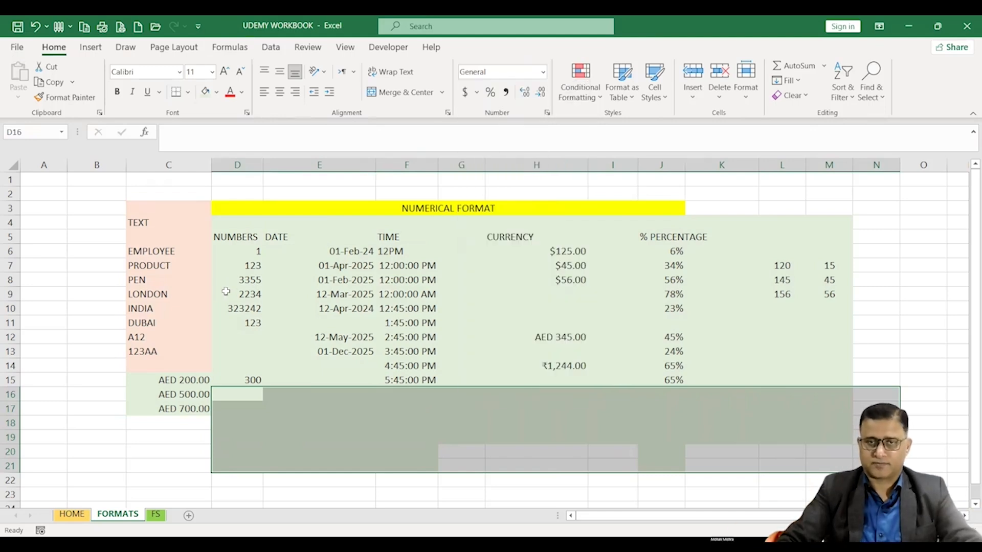
Step: Enter 33 in F17, 33 in H17, 42 in J17 and 22 in E17 to test the General format
{"action": "left_click", "coordinate": [407, 411]}
{"action": "type", "text": "33"}
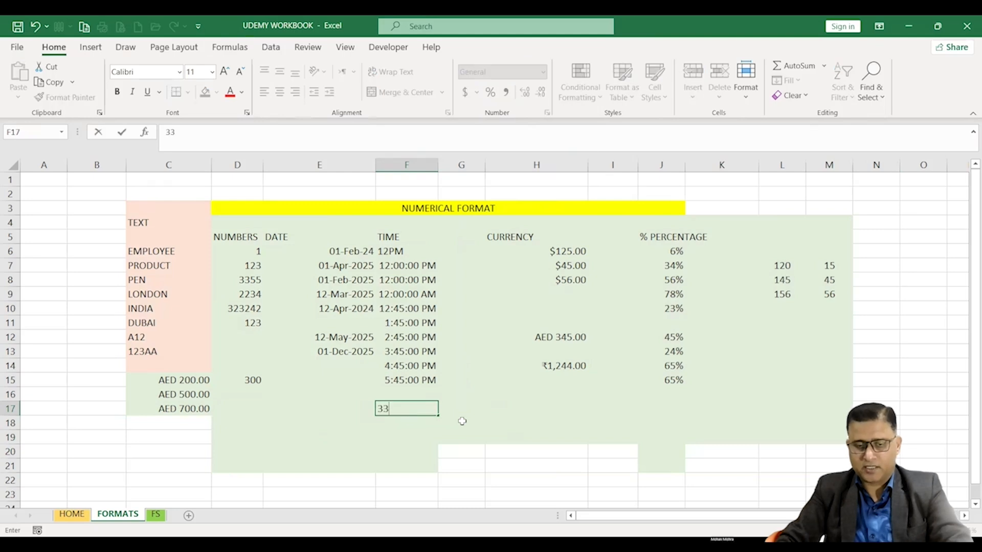
{"action": "left_click", "coordinate": [529, 406]}
{"action": "type", "text": "33"}
{"action": "left_click", "coordinate": [658, 409]}
{"action": "type", "text": "4"}
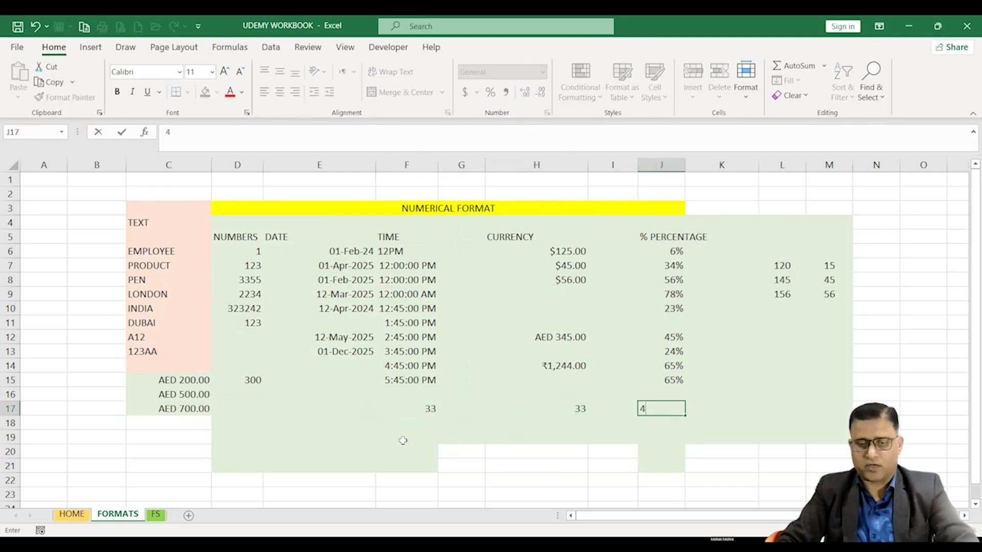
{"action": "type", "text": "2"}
{"action": "left_click", "coordinate": [313, 410]}
{"action": "type", "text": "22"}
{"action": "left_click", "coordinate": [371, 448]}
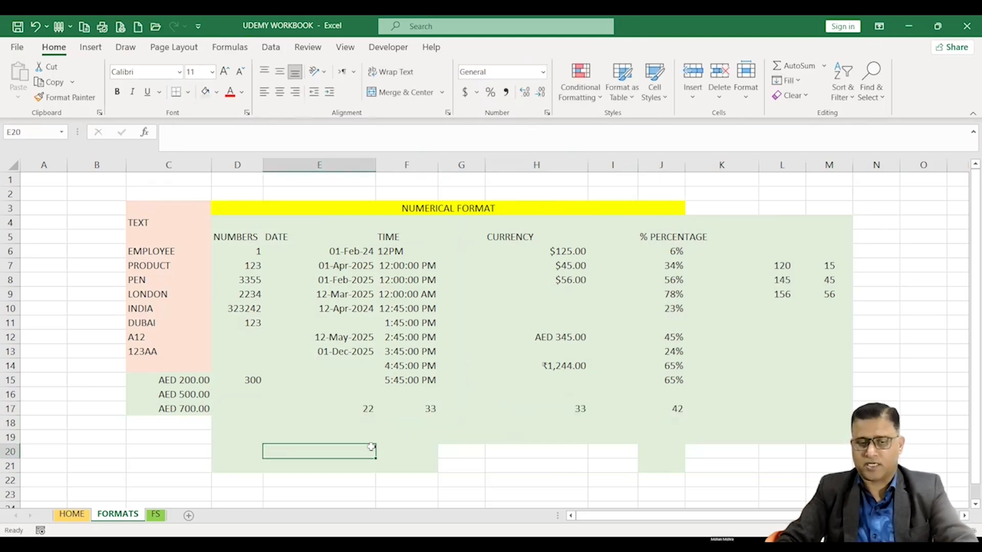
{"action": "left_click", "coordinate": [384, 447]}
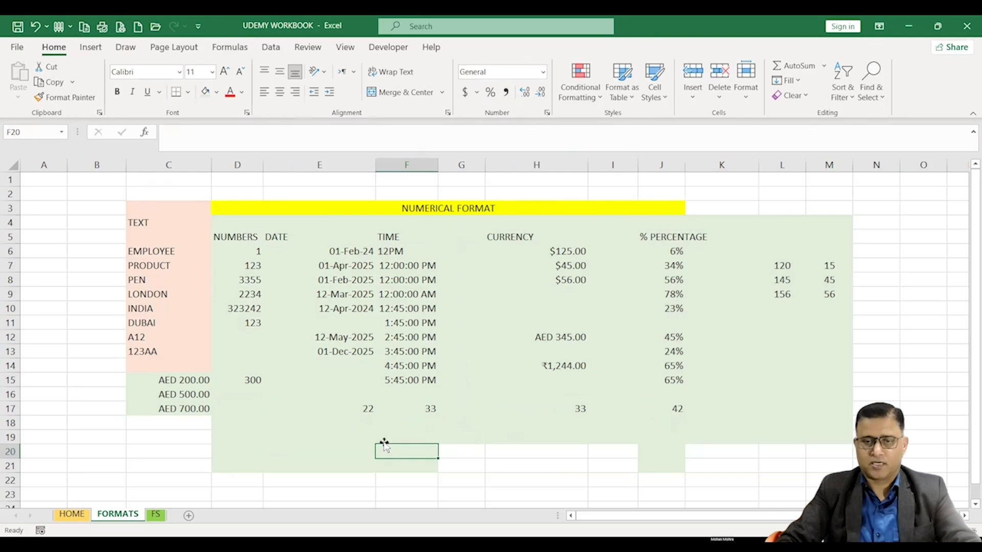